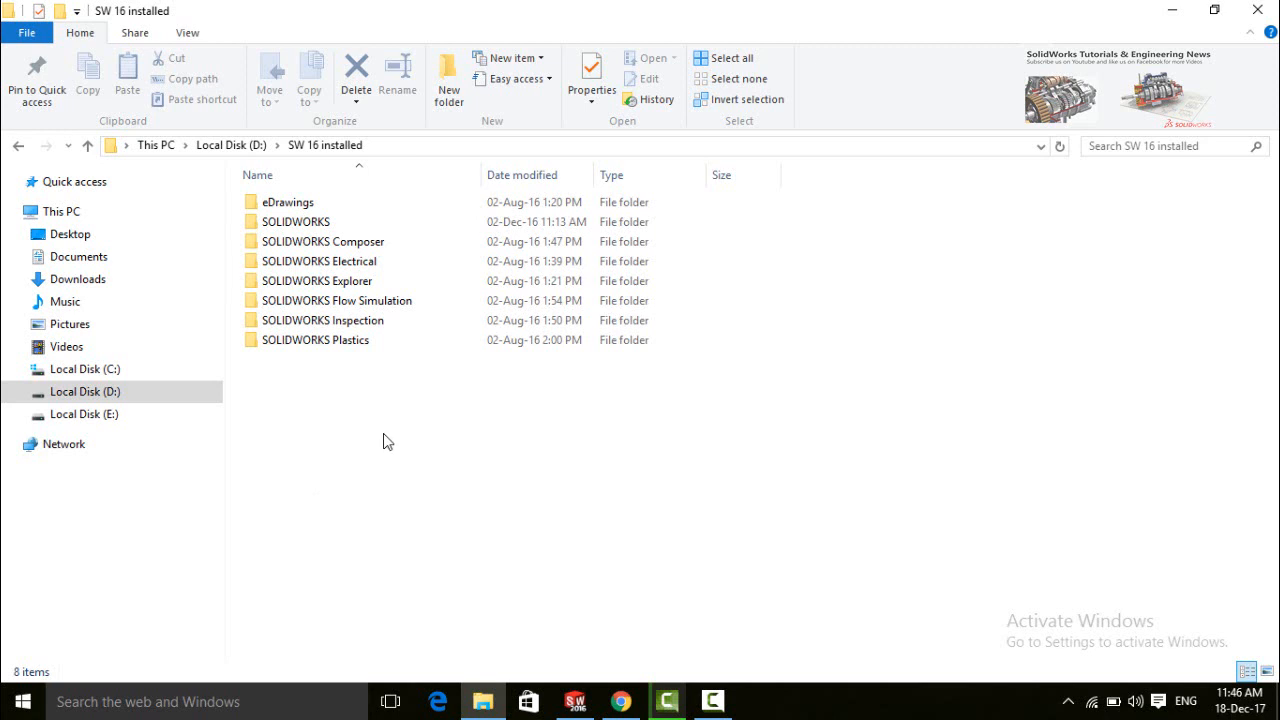
Open the rectangular tube folder inside SOLIDWORKS\lang\english\weldment profiles\ansi inch
double_click(256, 222)
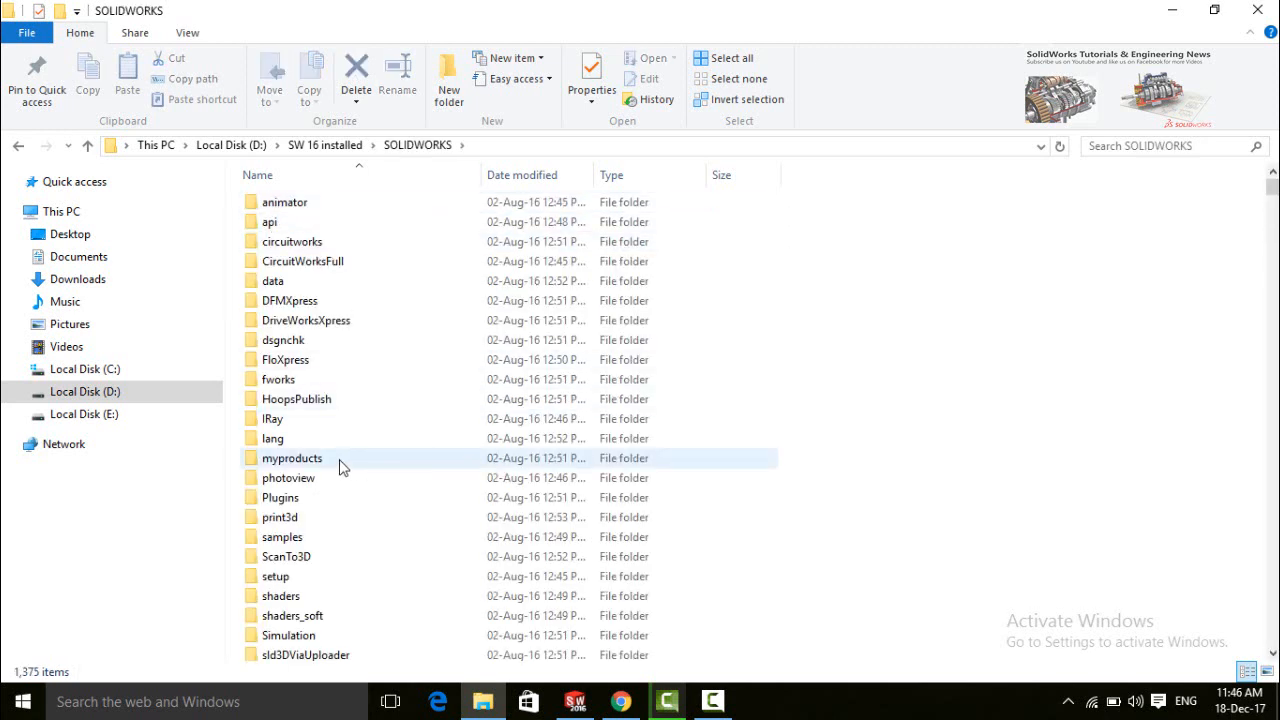
double_click(251, 440)
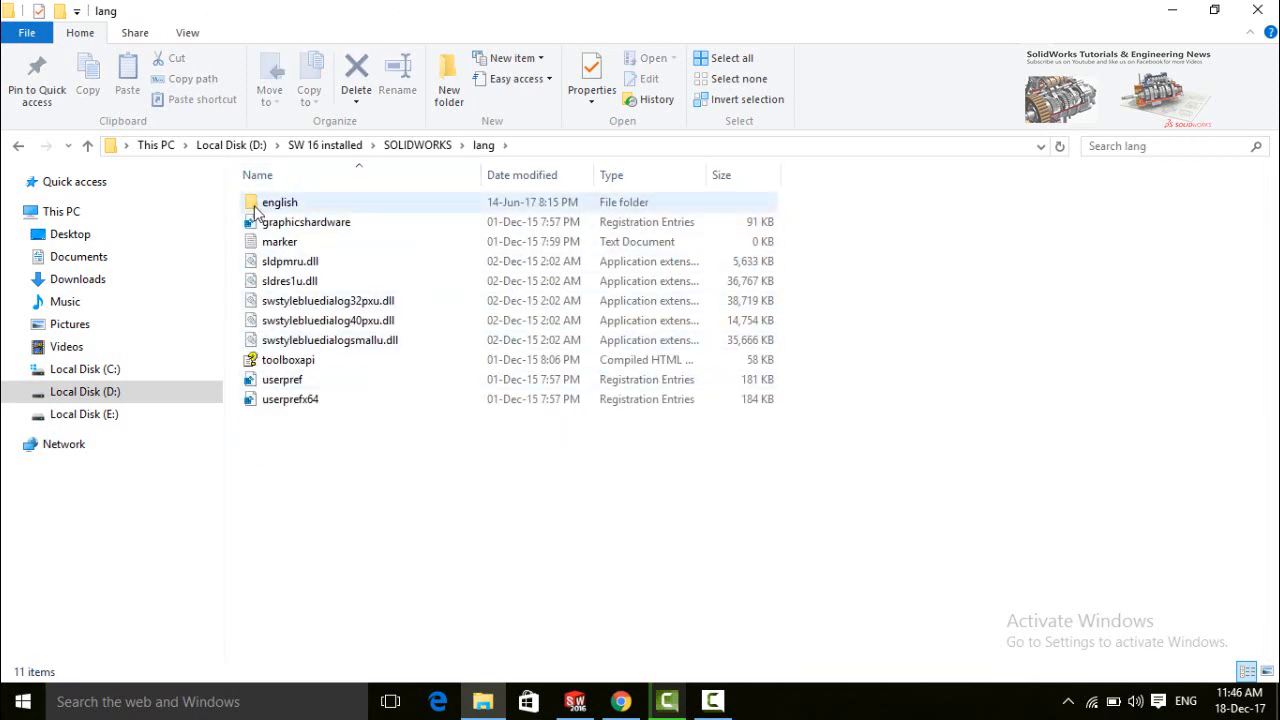
double_click(254, 205)
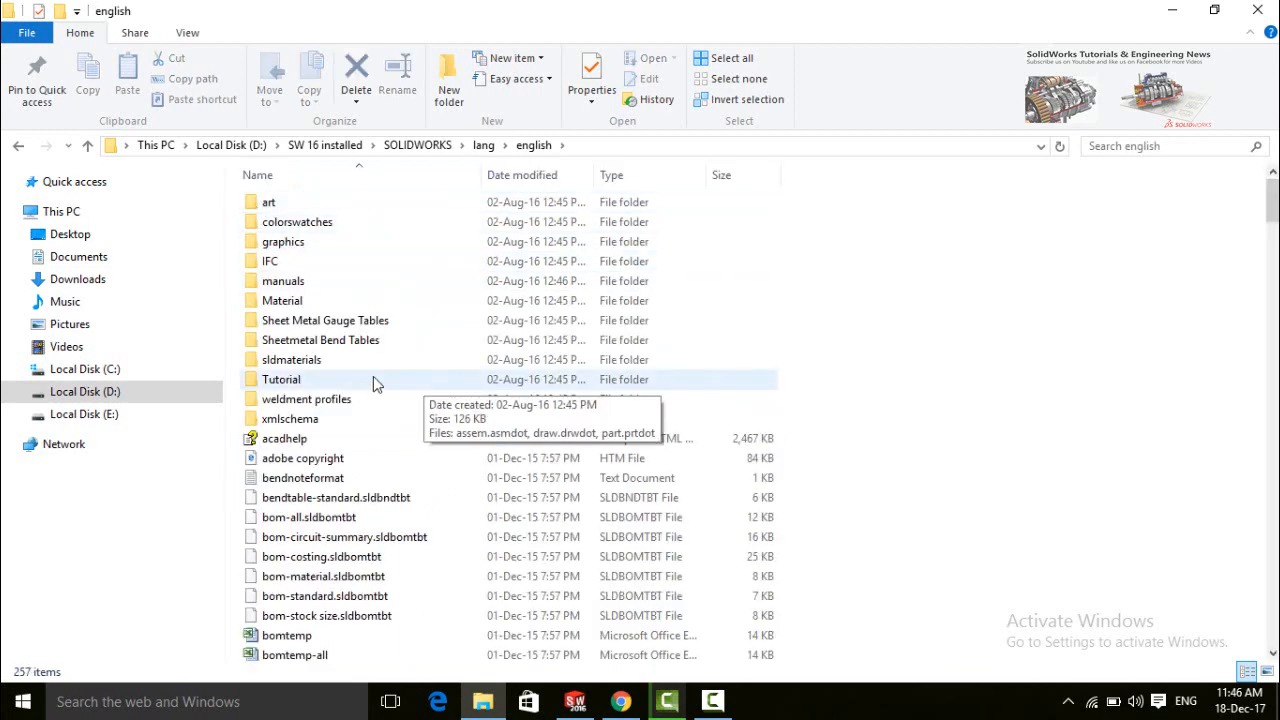
left_click(254, 404)
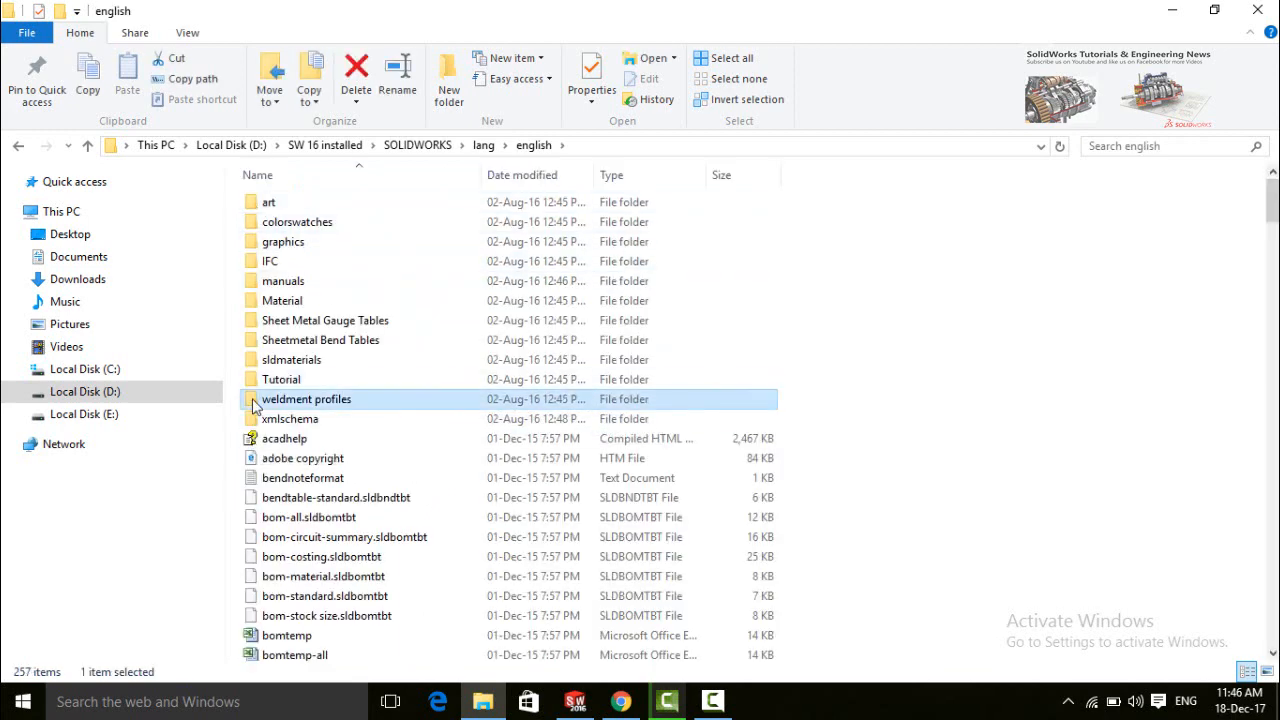
double_click(254, 404)
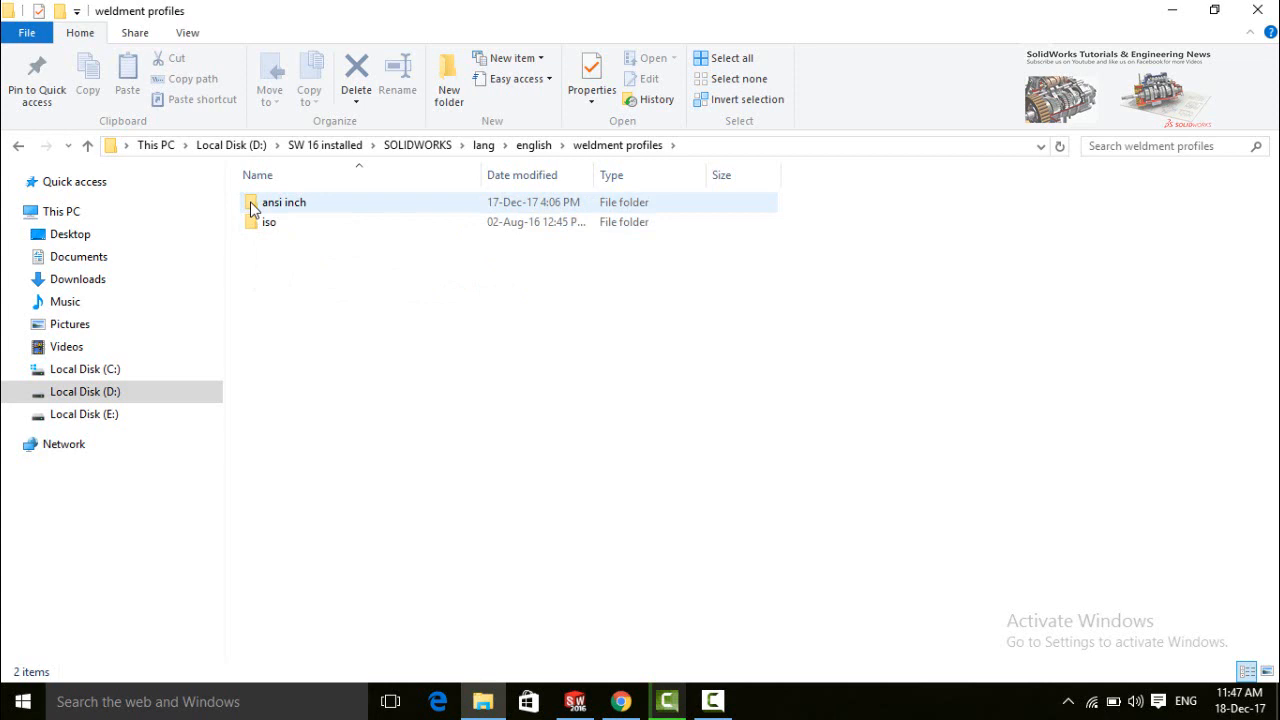
double_click(252, 207)
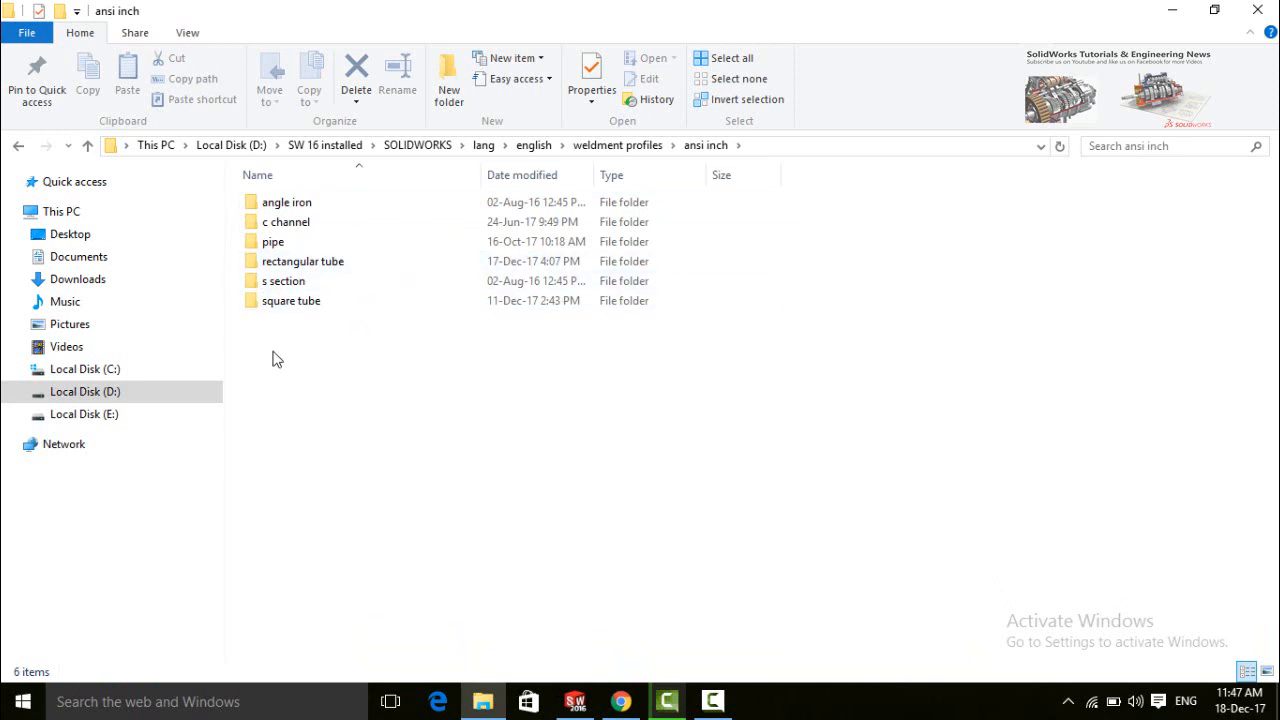
left_click(256, 263)
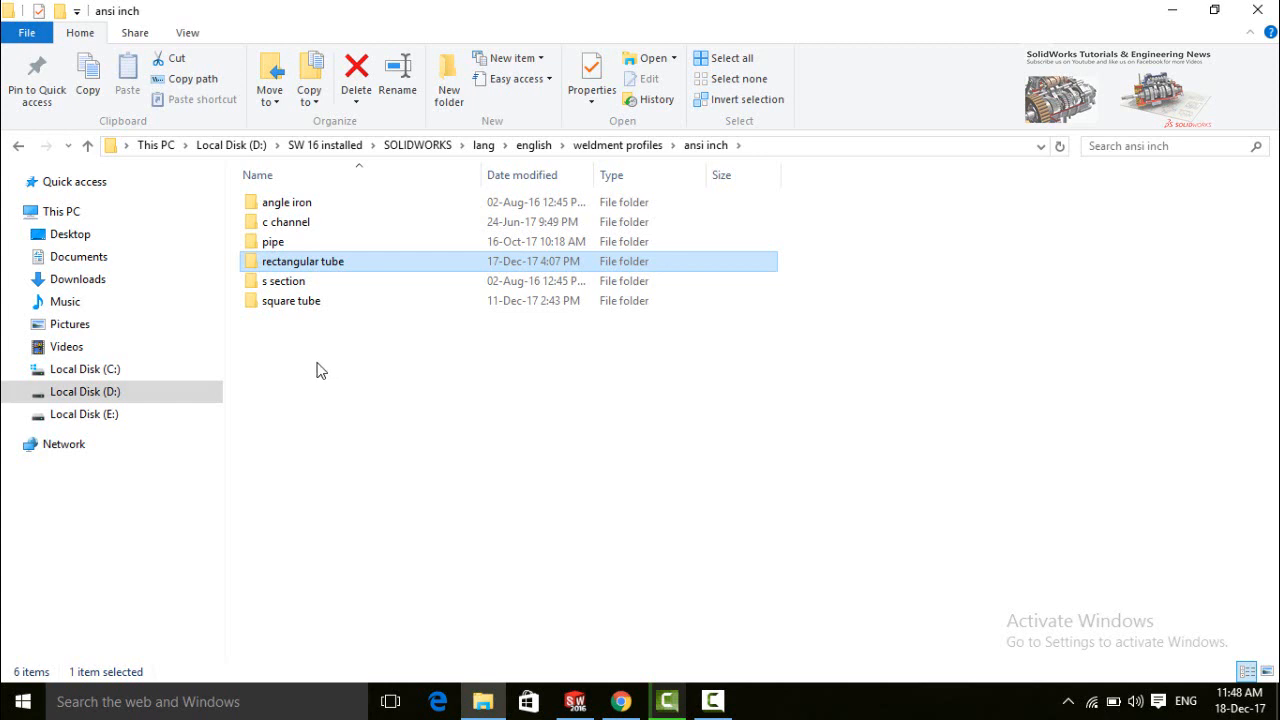
double_click(256, 264)
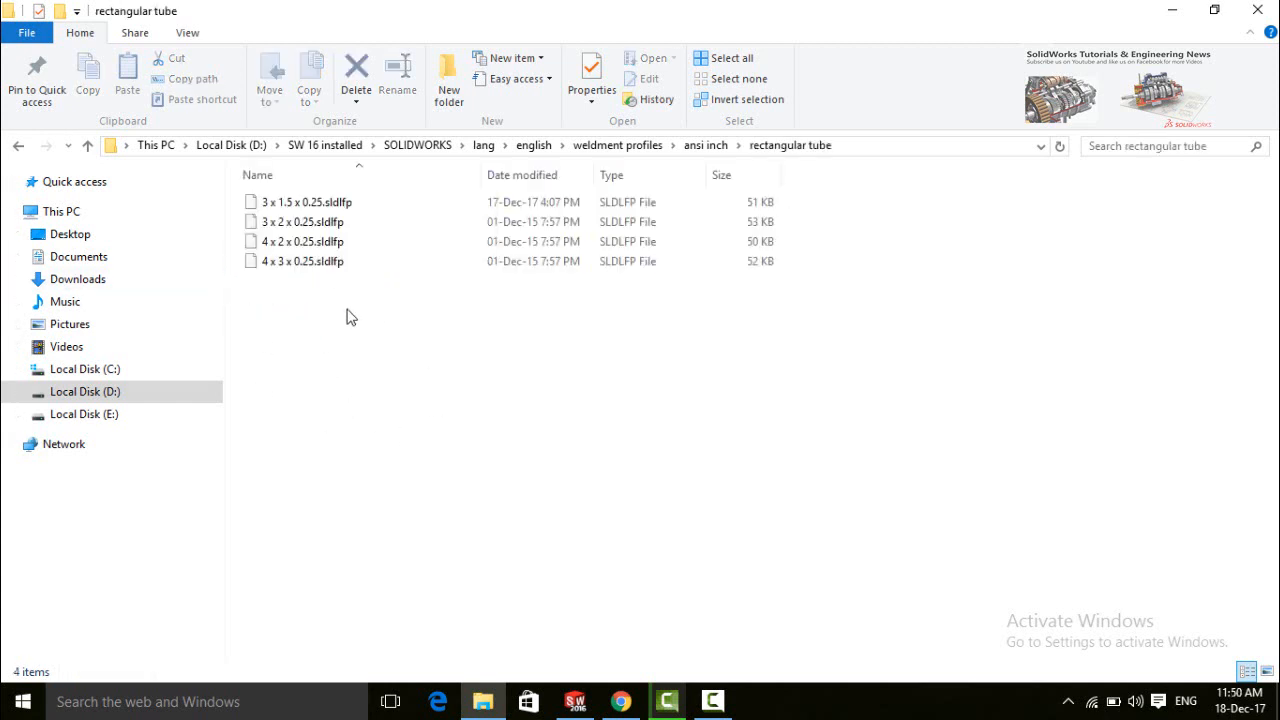
Copy the profile file 4 x 2 x 0.25.sldlfp into the parent ansi inch folder
left_click(287, 245)
right_click(287, 248)
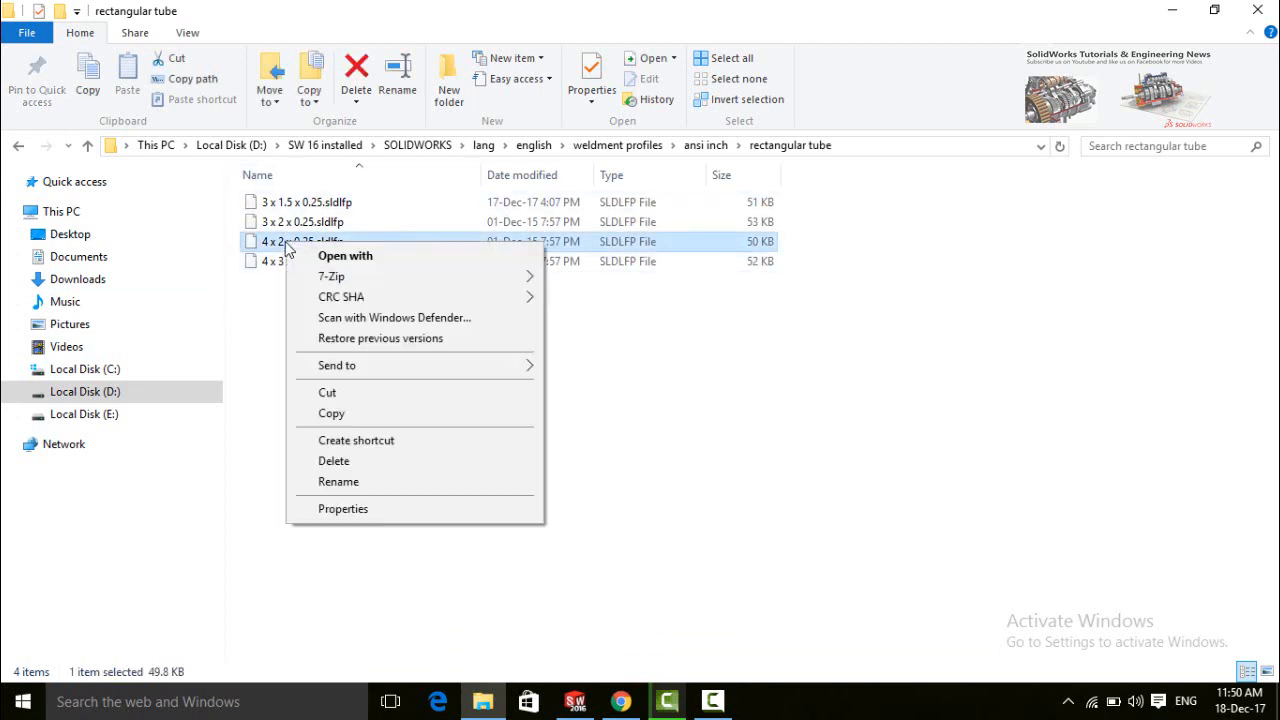
left_click(331, 413)
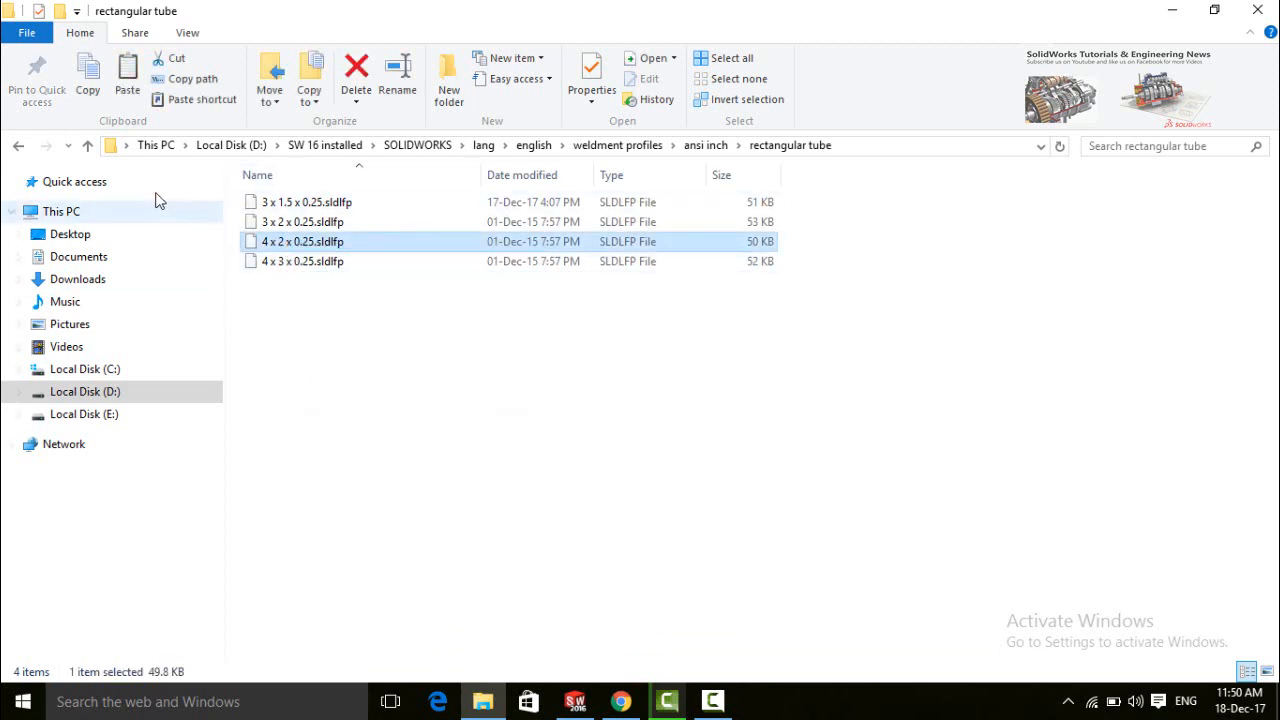
left_click(89, 148)
right_click(318, 348)
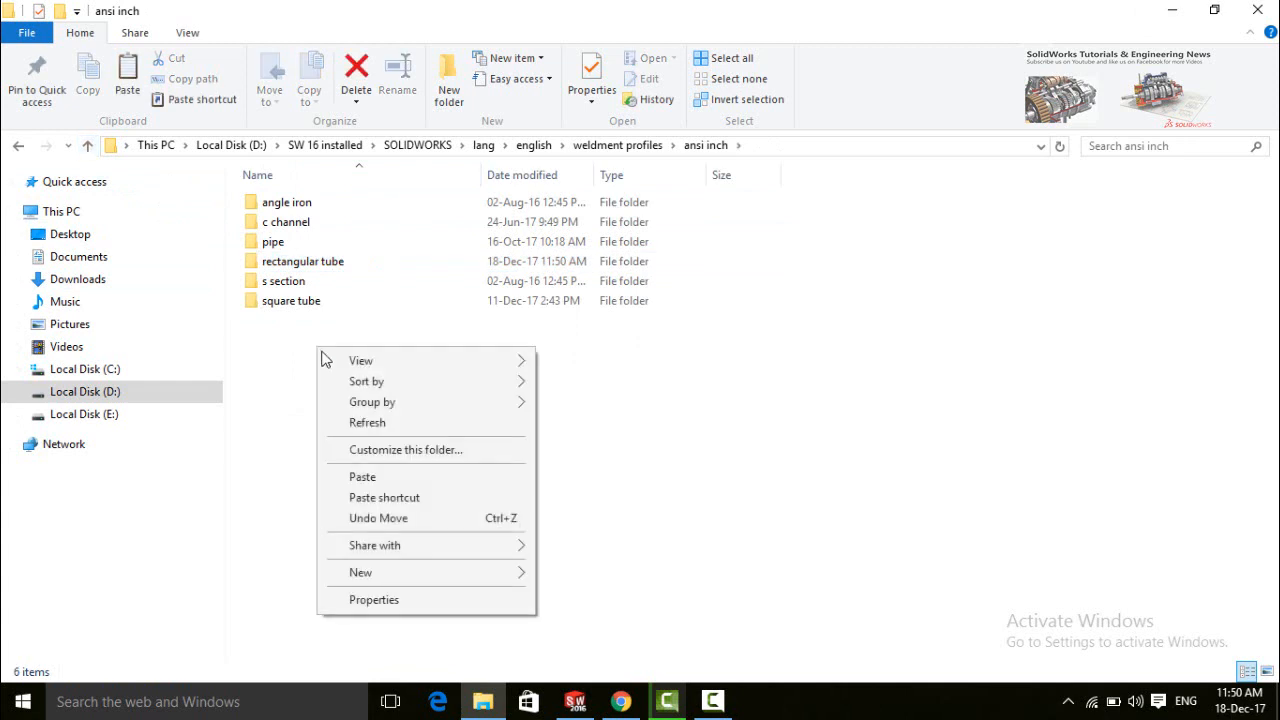
left_click(382, 478)
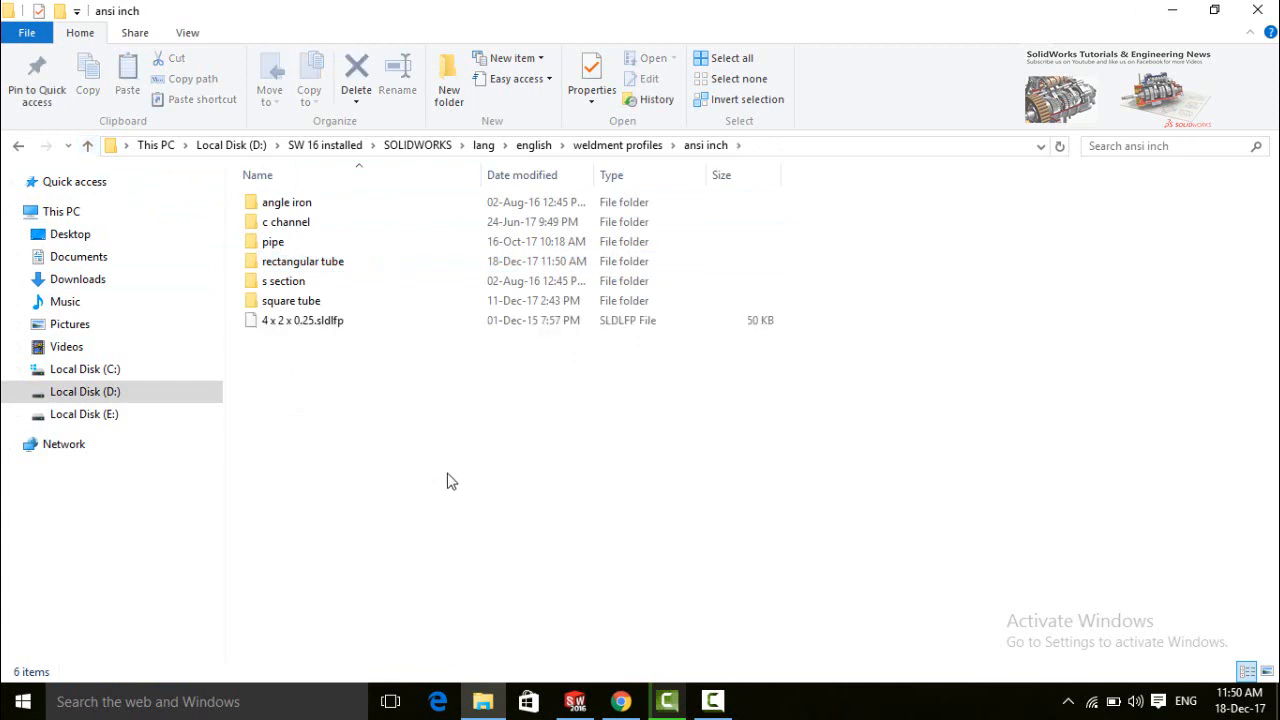
Rename the copied profile file in the ansi inch folder as 10 x 5 x 0.25.sldlfp
right_click(268, 322)
left_click(325, 556)
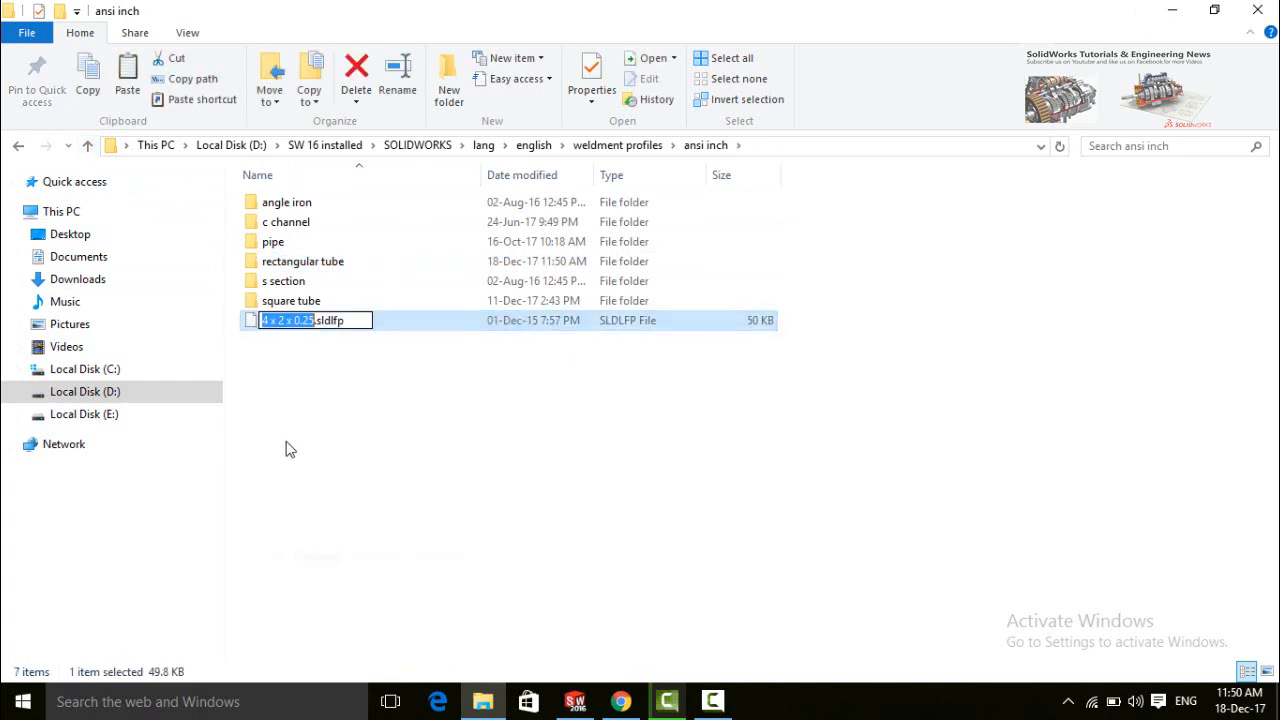
key("Home")
key("Delete")
key("Delete")
type("10")
key("Delete")
type("5")
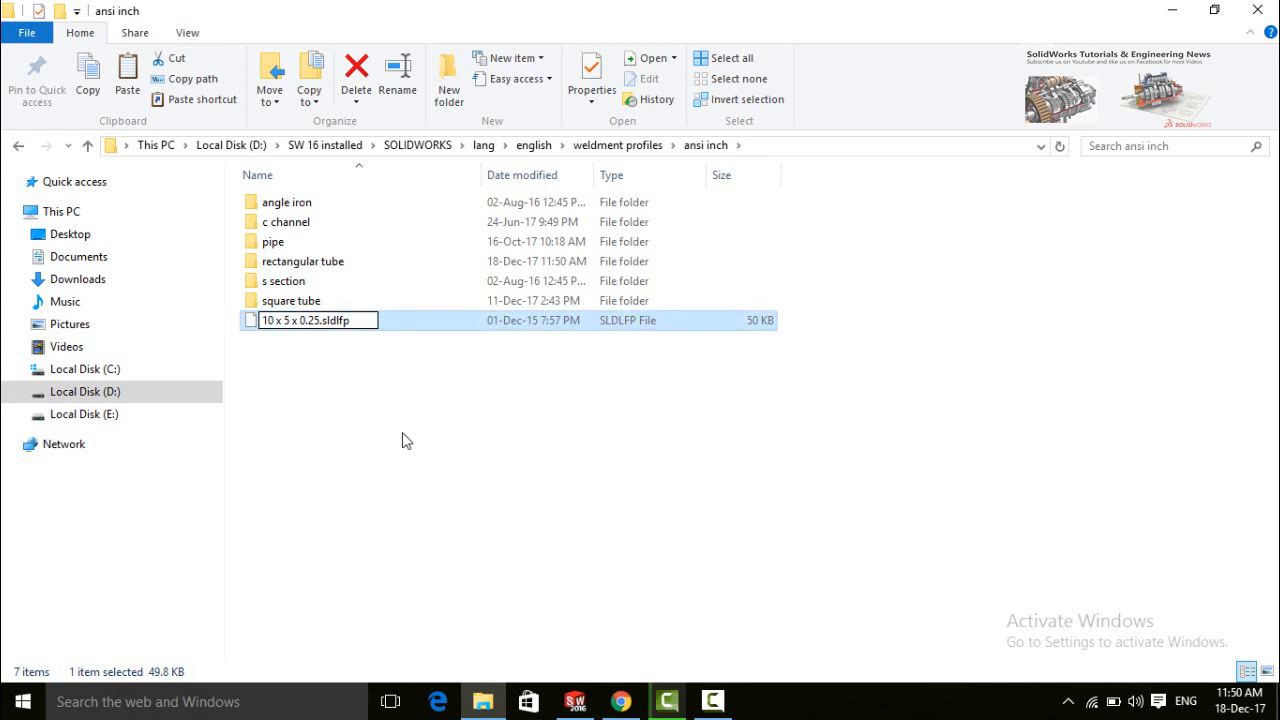
left_click(485, 515)
Move 10 x 5 x 0.25.sldlfp from the ansi inch folder into the rectangular tube folder
left_click(282, 328)
right_click(281, 329)
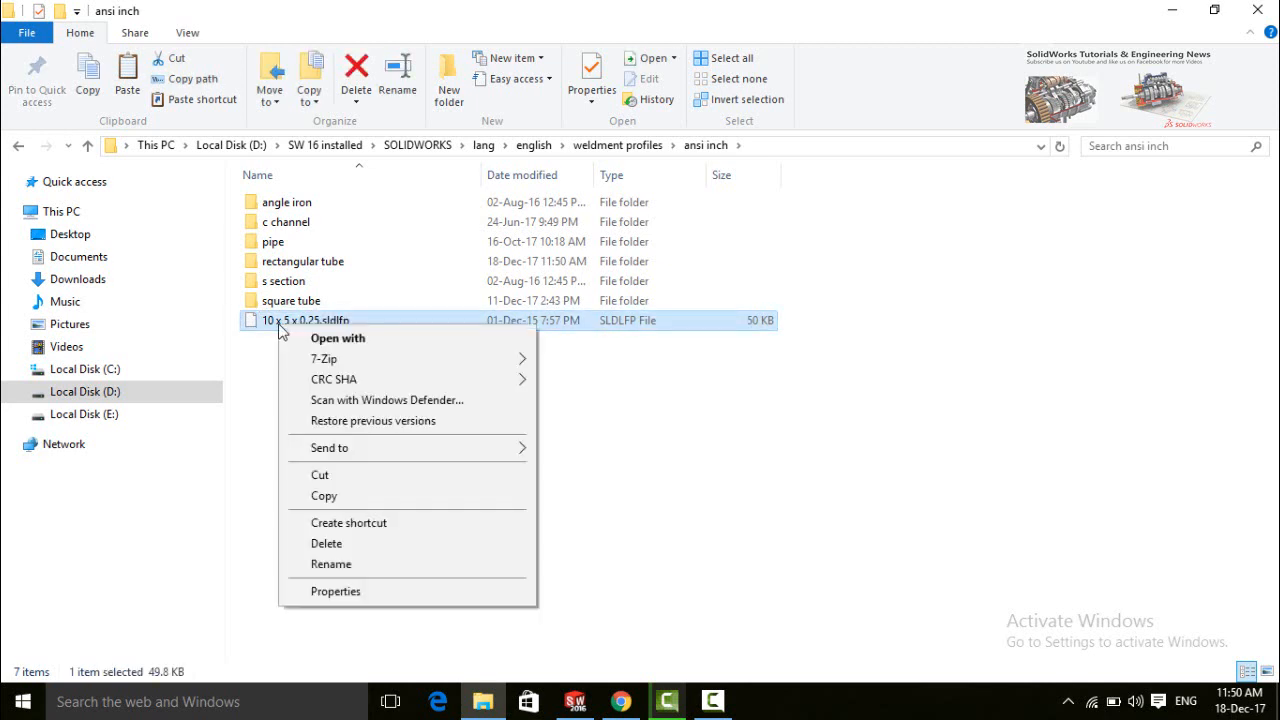
left_click(327, 476)
double_click(290, 262)
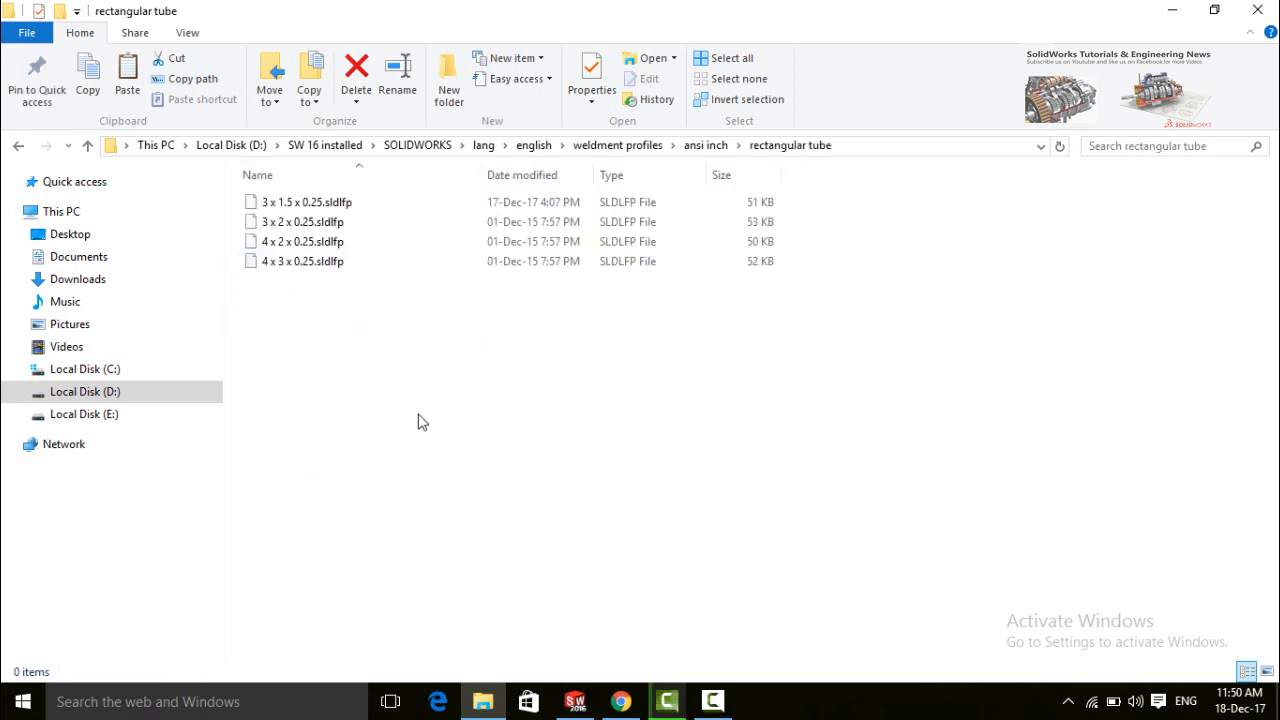
right_click(306, 354)
left_click(333, 483)
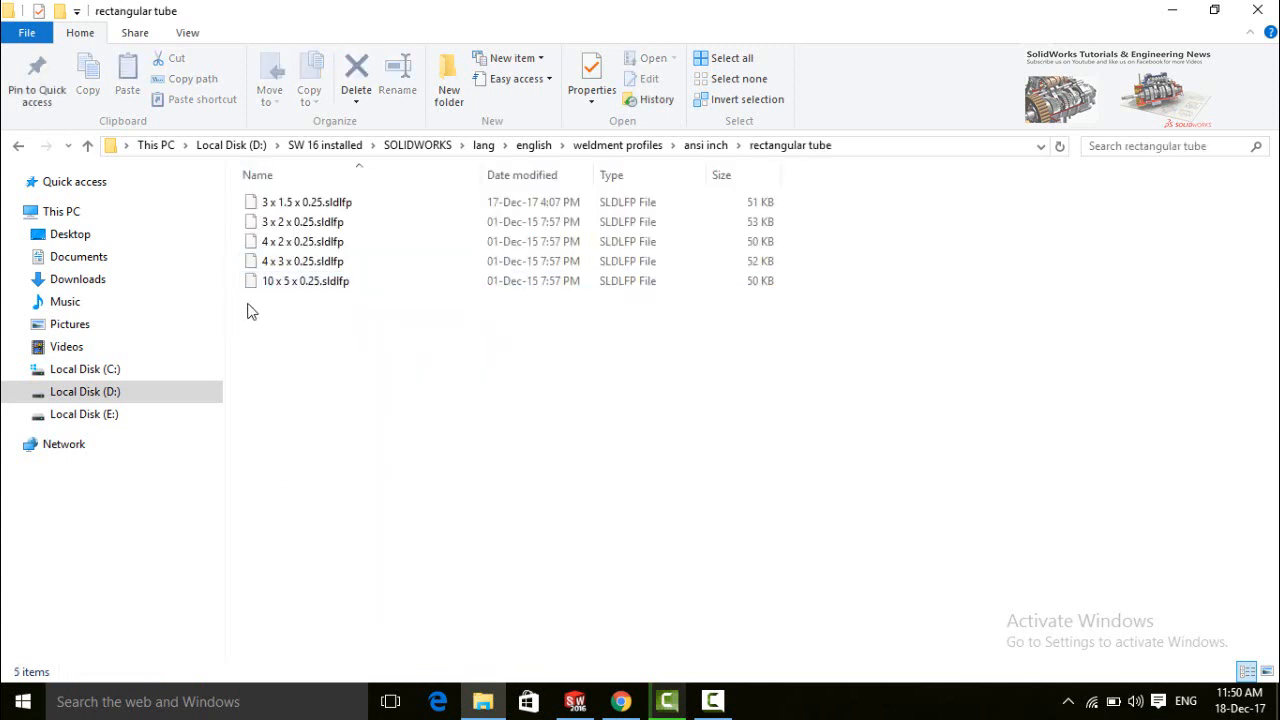
Open 10 x 5 x 0.25.sldlfp in SOLIDWORKS and start editing its profile sketch, Sketch1
mouse_move(251, 287)
left_mouse_down()
mouse_move(394, 363)
mouse_move(521, 515)
mouse_move(403, 440)
mouse_move(619, 636)
mouse_move(572, 702)
mouse_move(517, 400)
mouse_move(568, 411)
left_mouse_up()
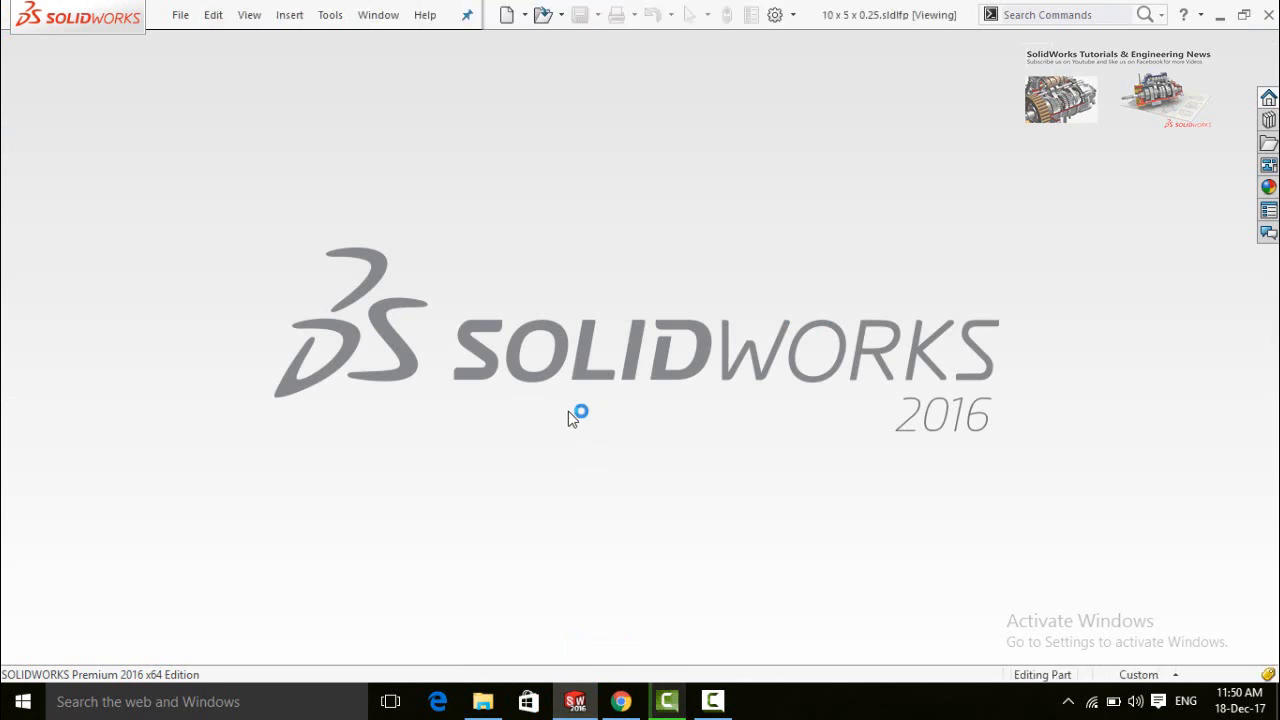
scroll(566, 403, "up", 3)
scroll(757, 486, "down", 1)
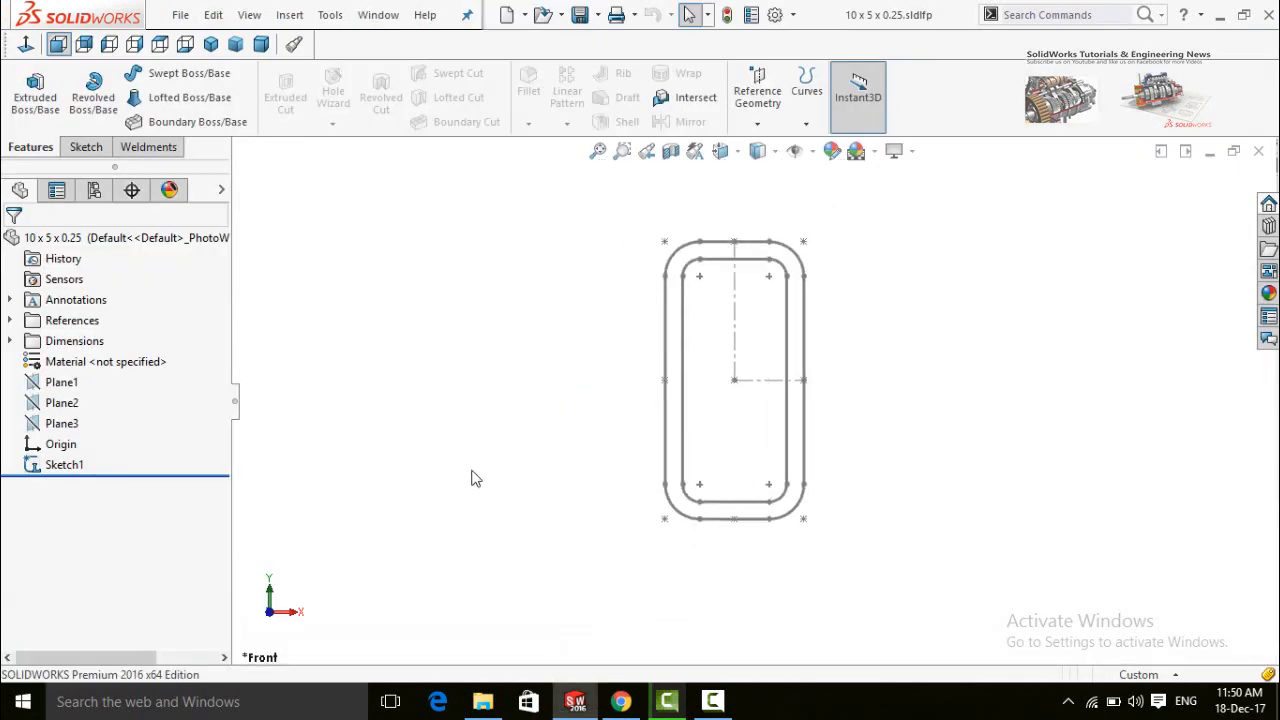
left_click(60, 465)
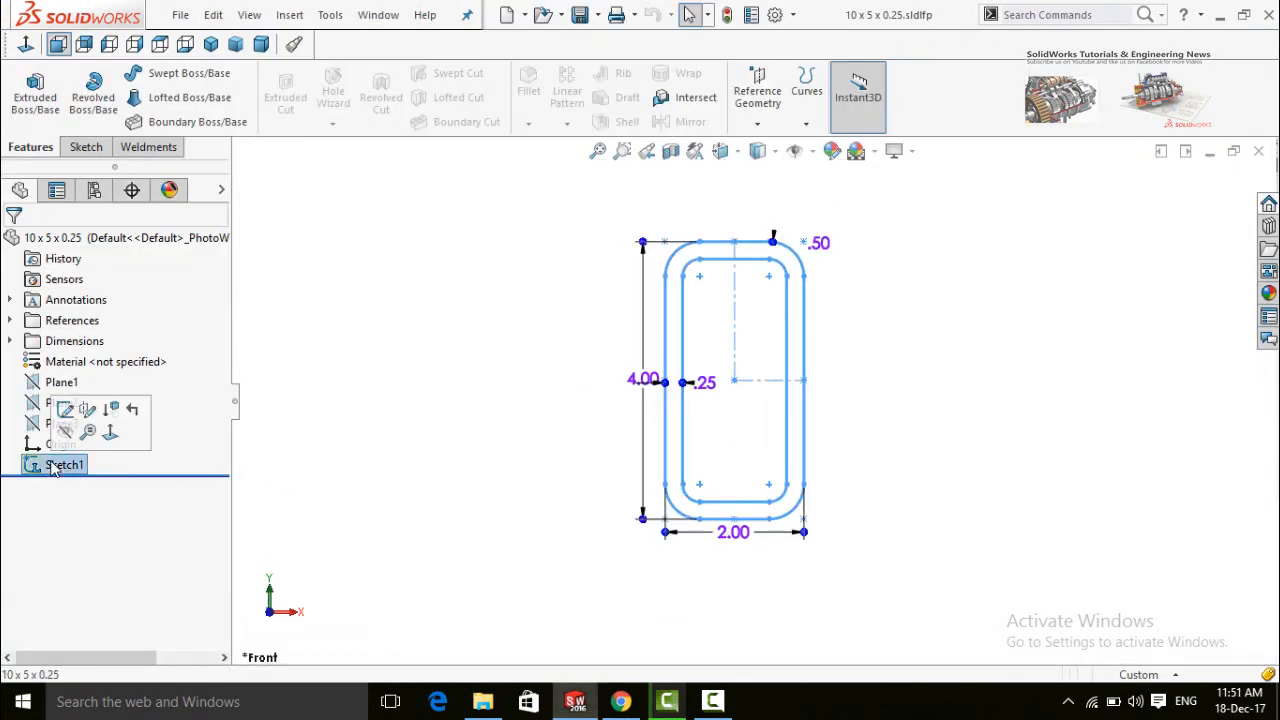
left_click(63, 409)
scroll(889, 520, "down", 1)
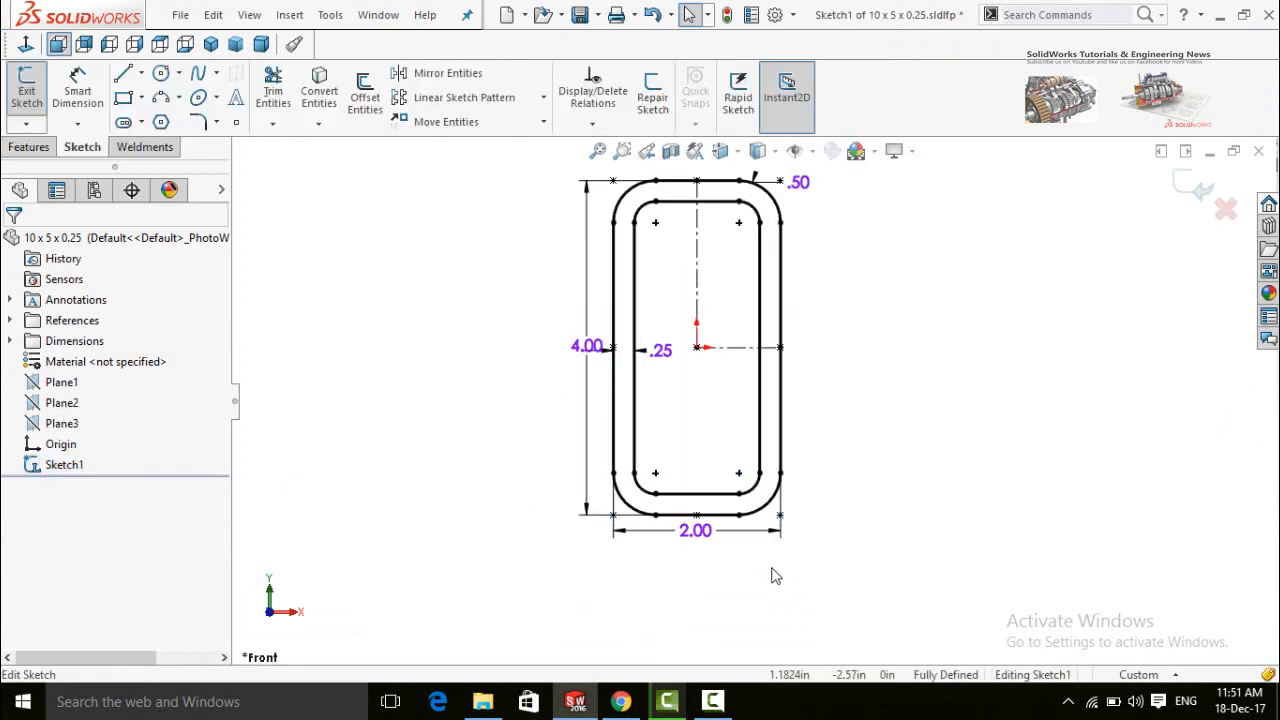
Move the horizontal width dimension farther below the tube profile and set it to 5 in
scroll(694, 397, "up", 1)
left_click_drag(687, 502, 686, 546)
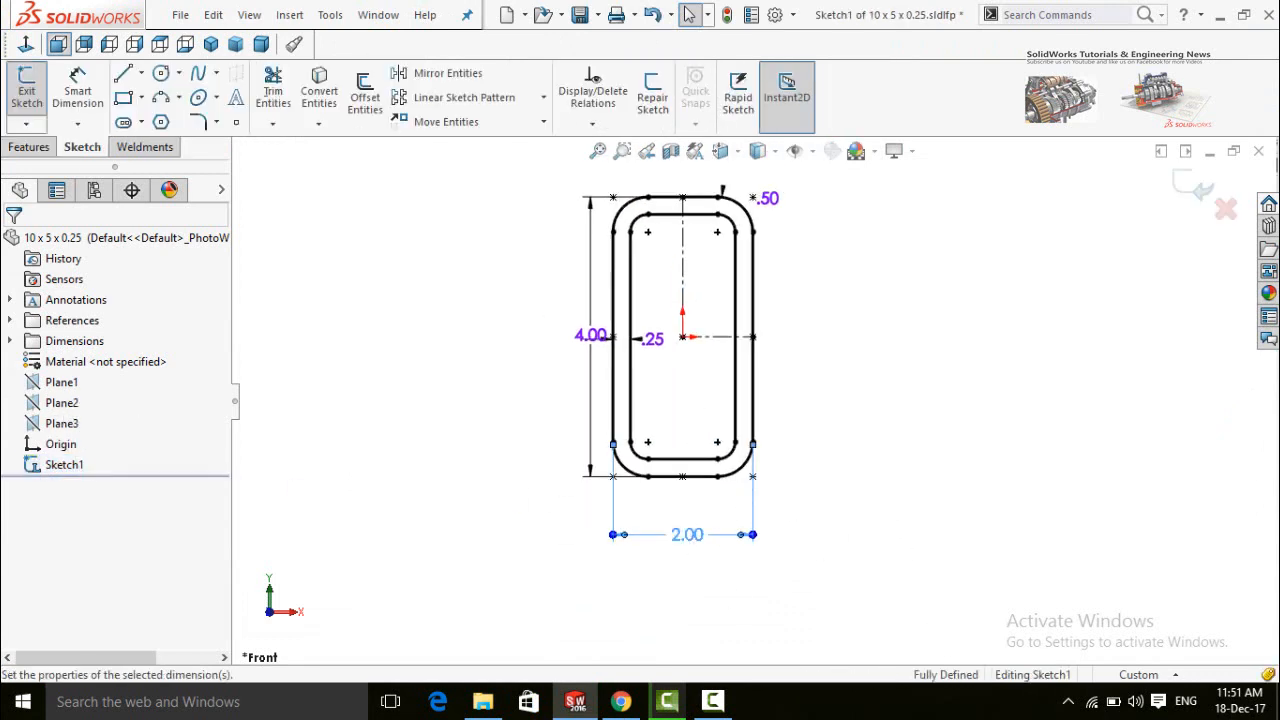
double_click(685, 538)
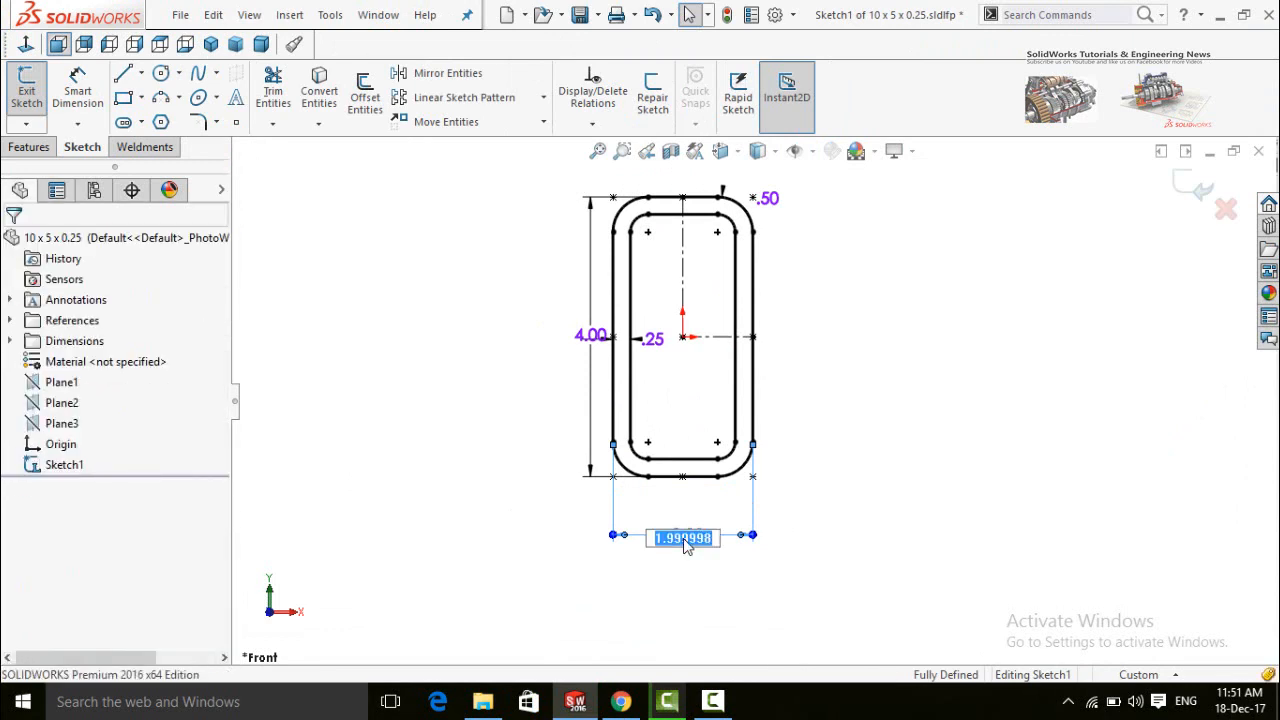
type("5")
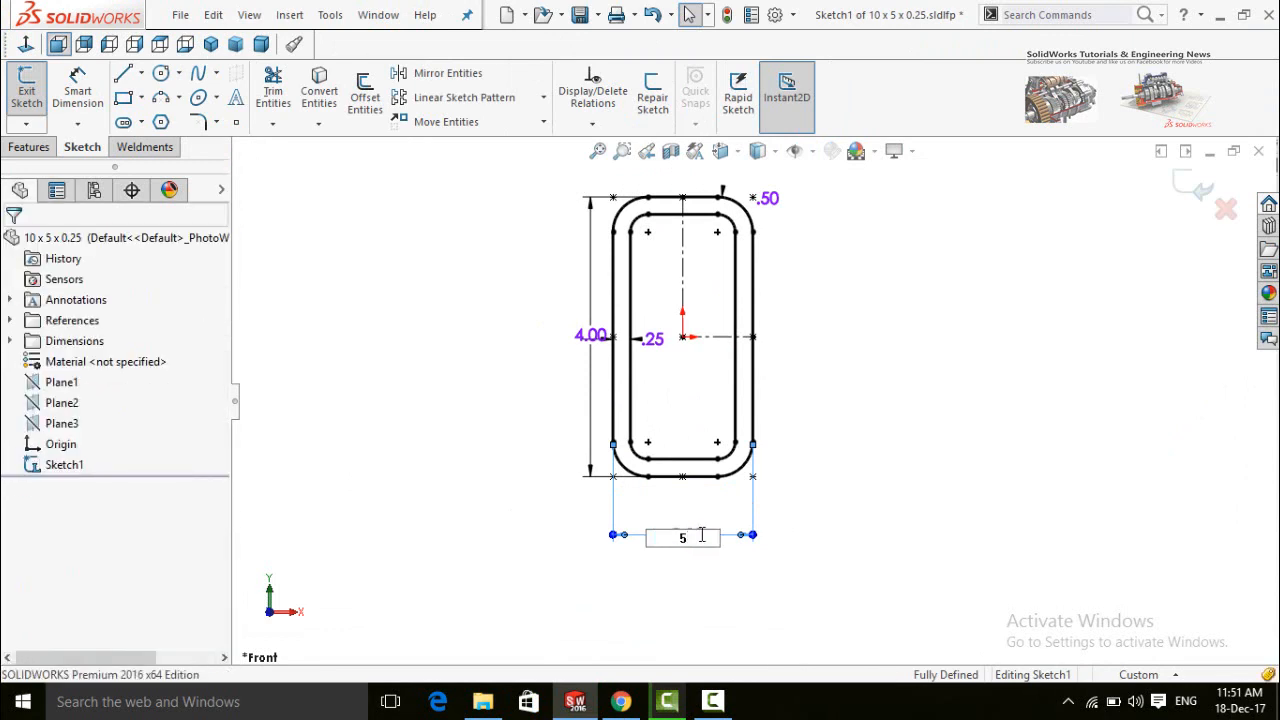
key("Return")
Move the vertical height dimension farther out from the tube profile and set it to 10 in
left_click_drag(491, 338, 417, 340)
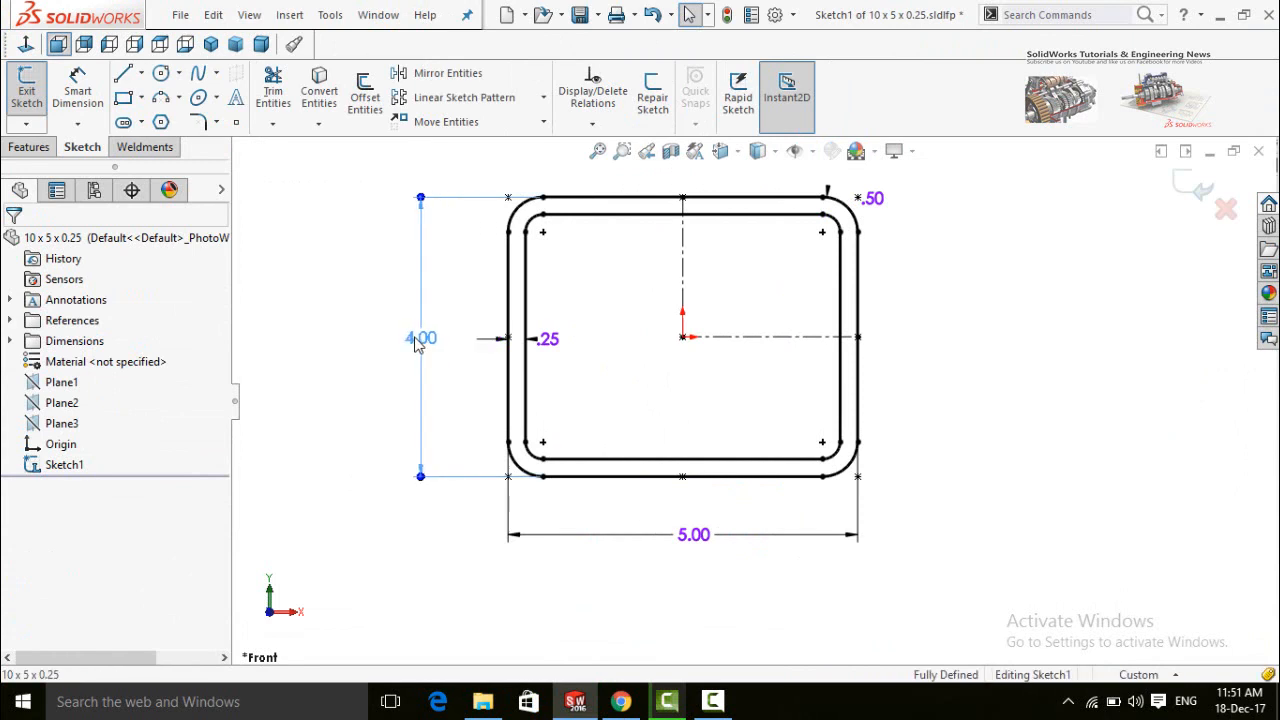
double_click(417, 340)
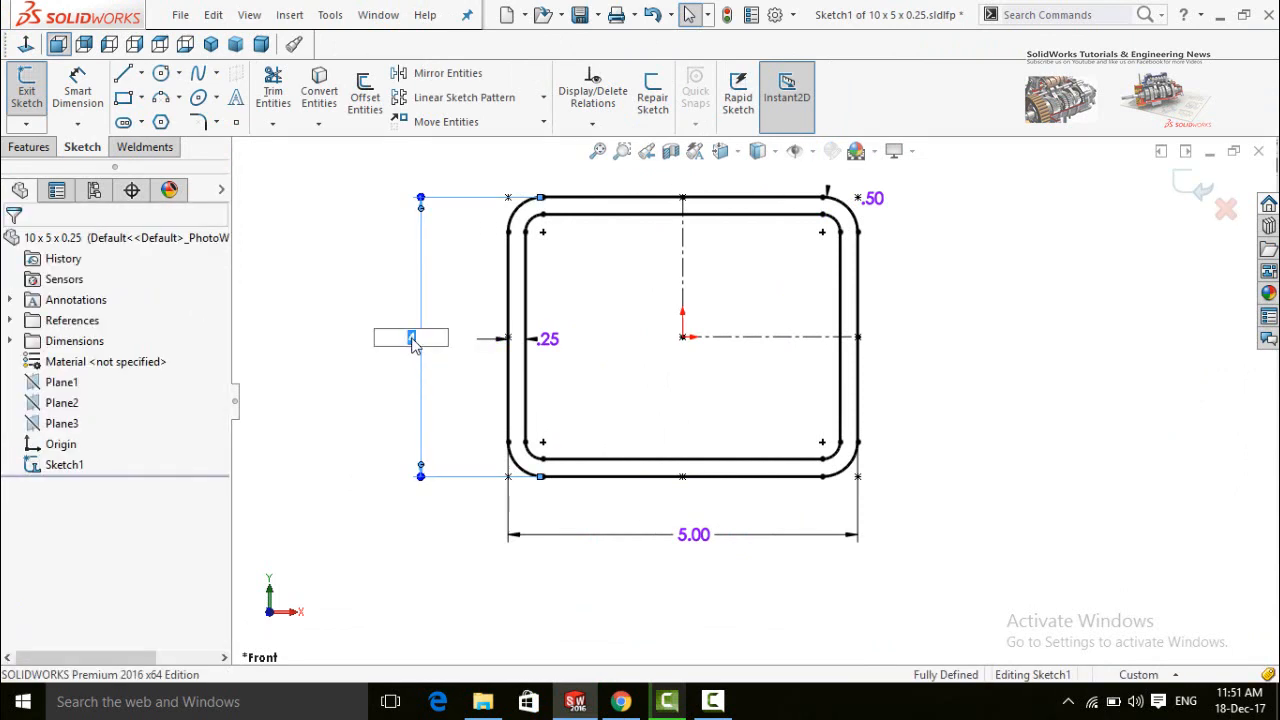
key("Return")
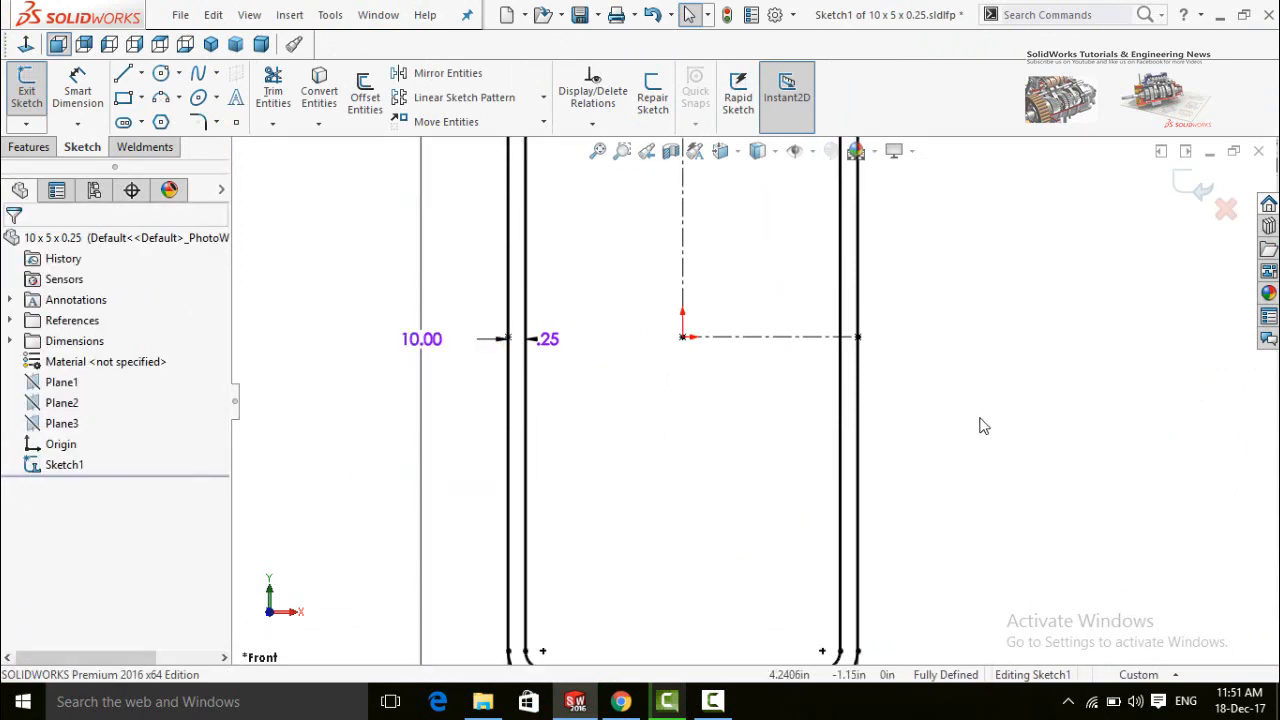
key("f")
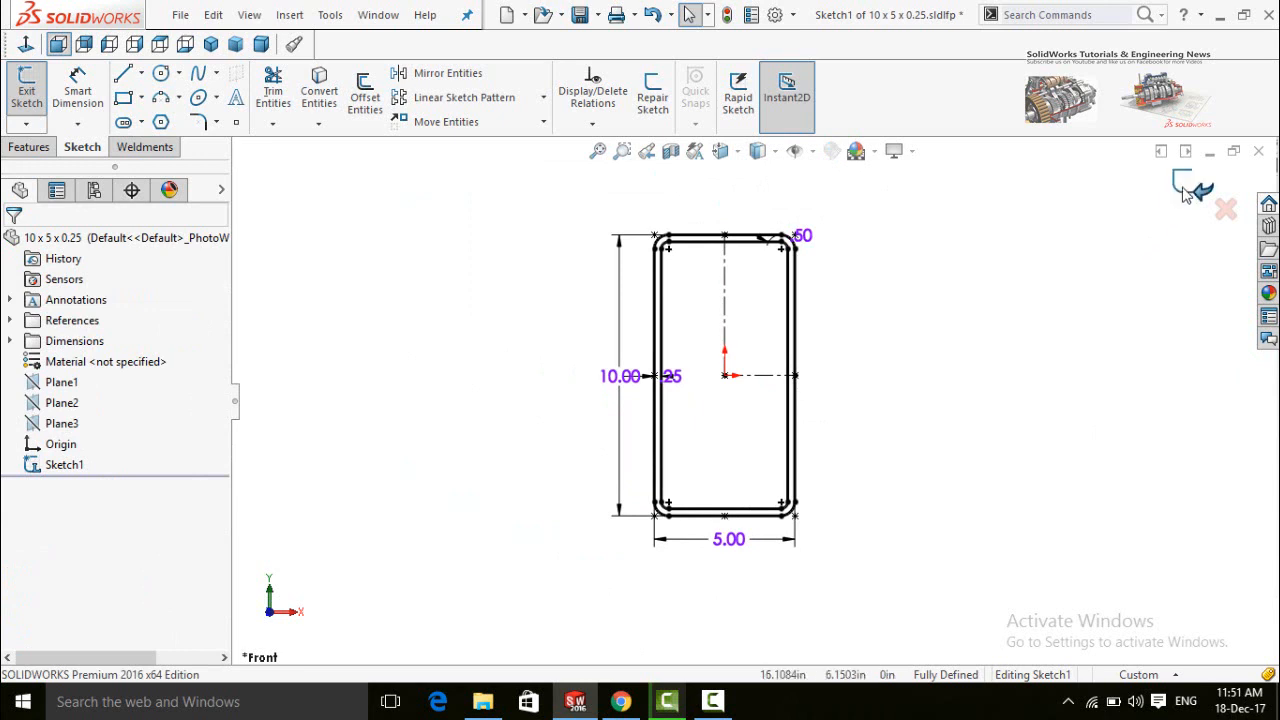
Finish editing the profile sketch and close the 10 x 5 x 0.25 file, saving all changes
left_click(1187, 192)
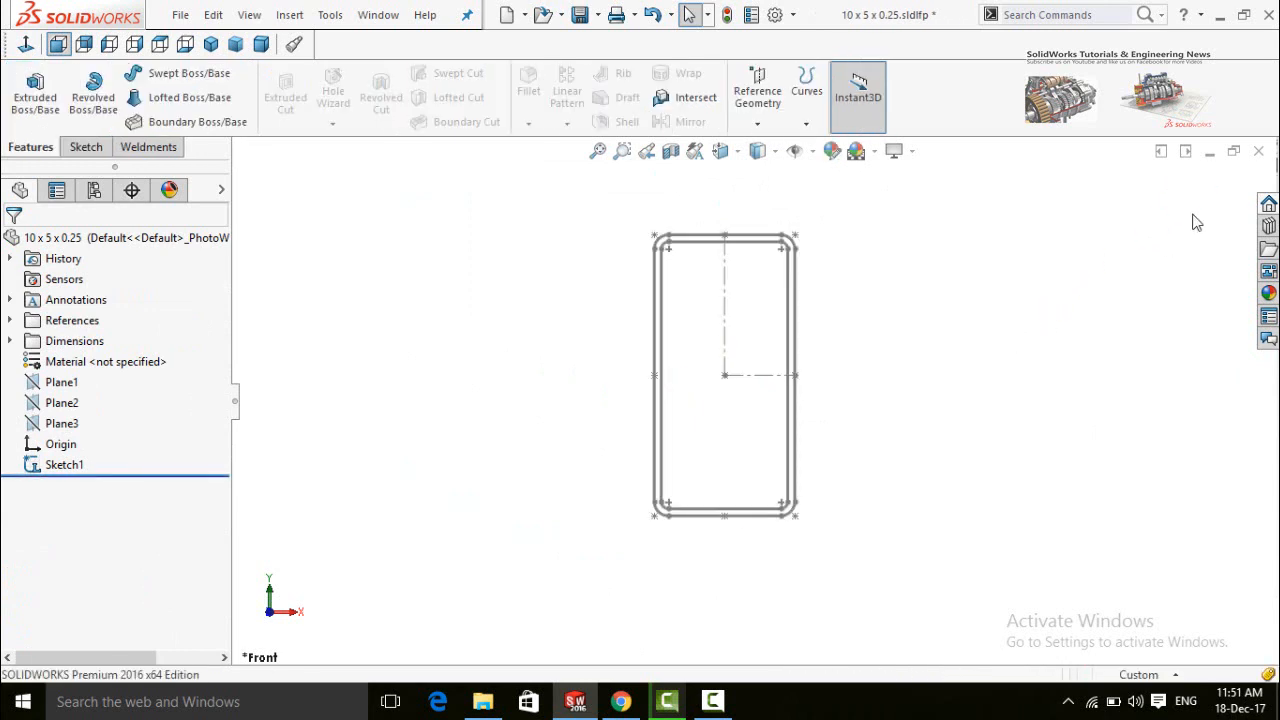
left_click(1258, 151)
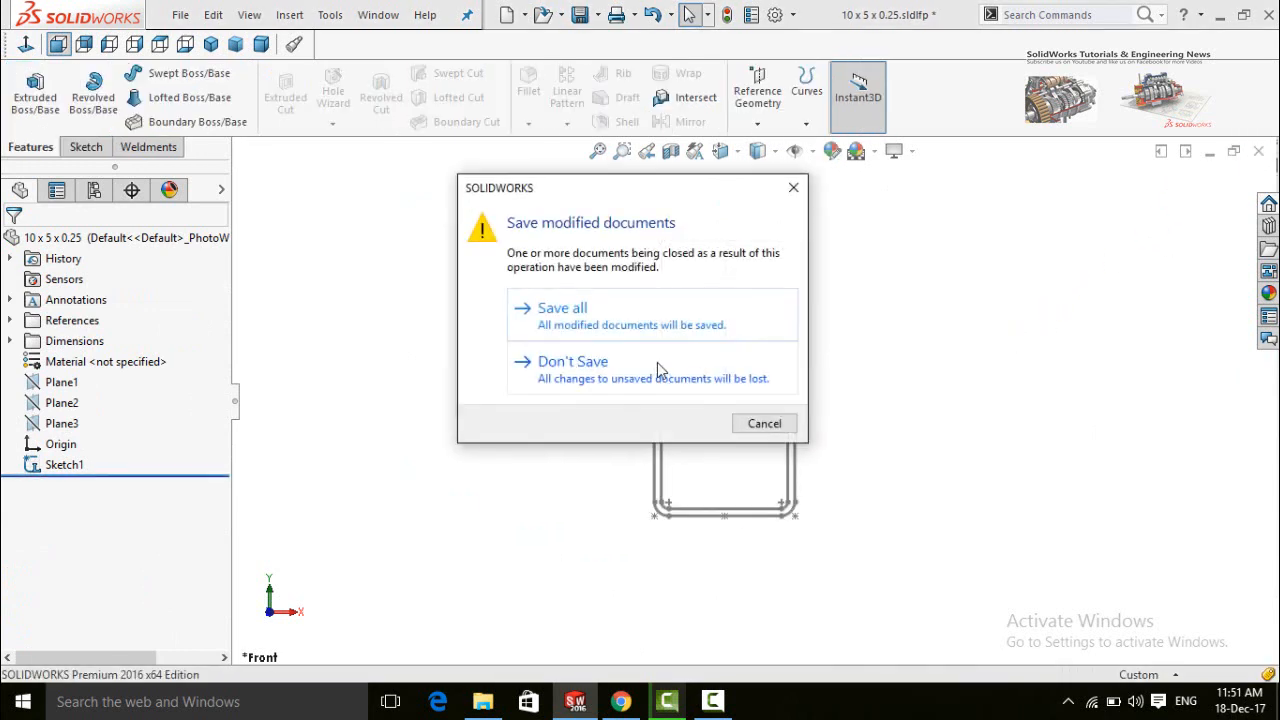
left_click(572, 318)
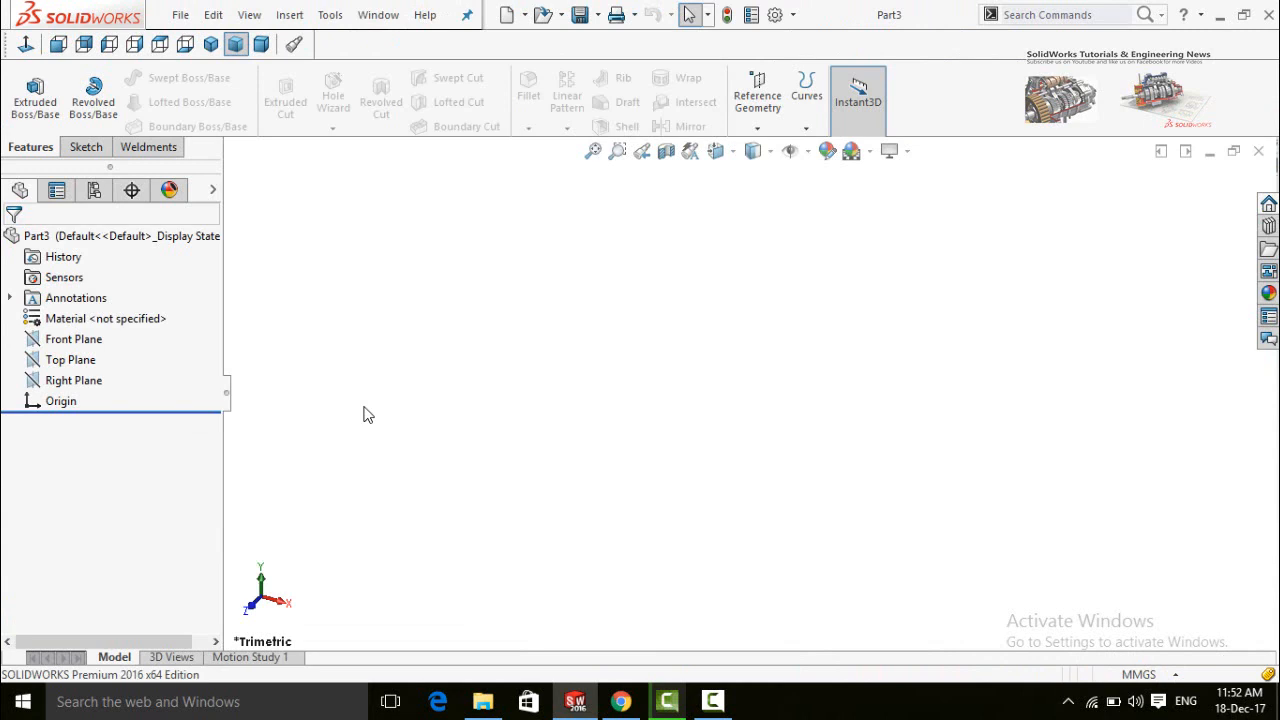
Sketch two connected lines on the Front Plane of the new part: one horizontal from the origin, one angled upward from its end
left_click(76, 341)
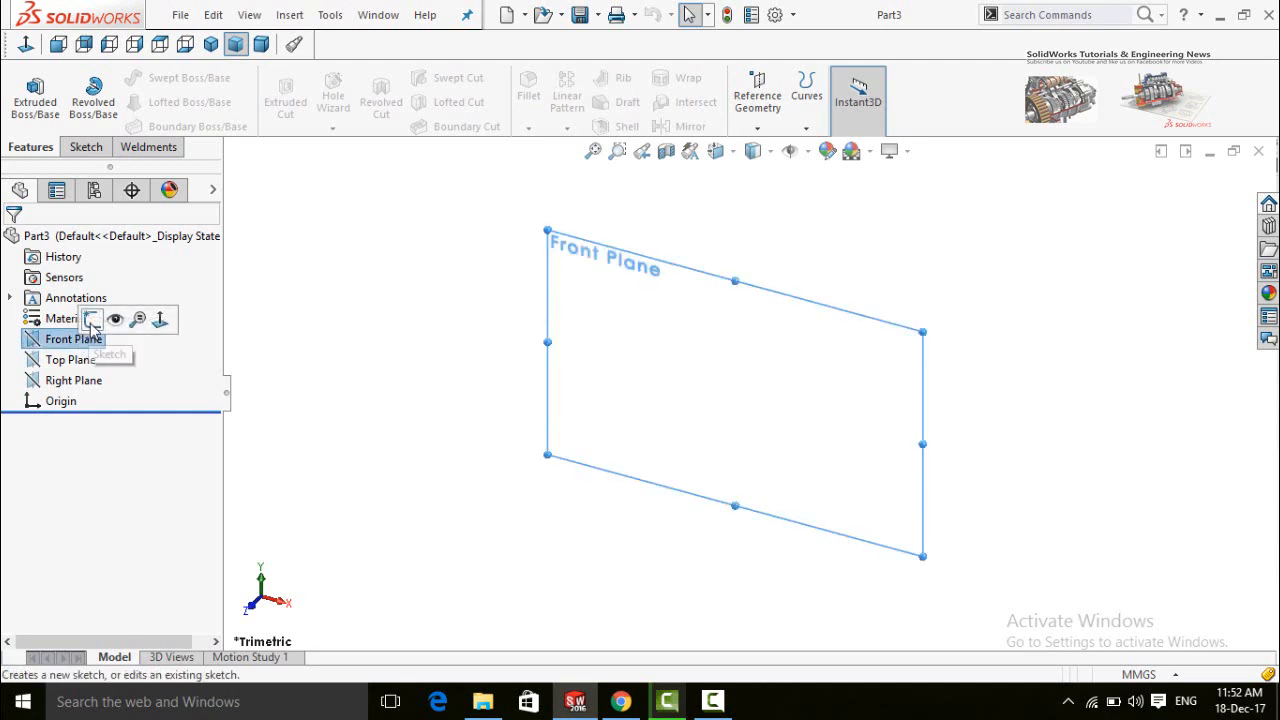
left_click(91, 319)
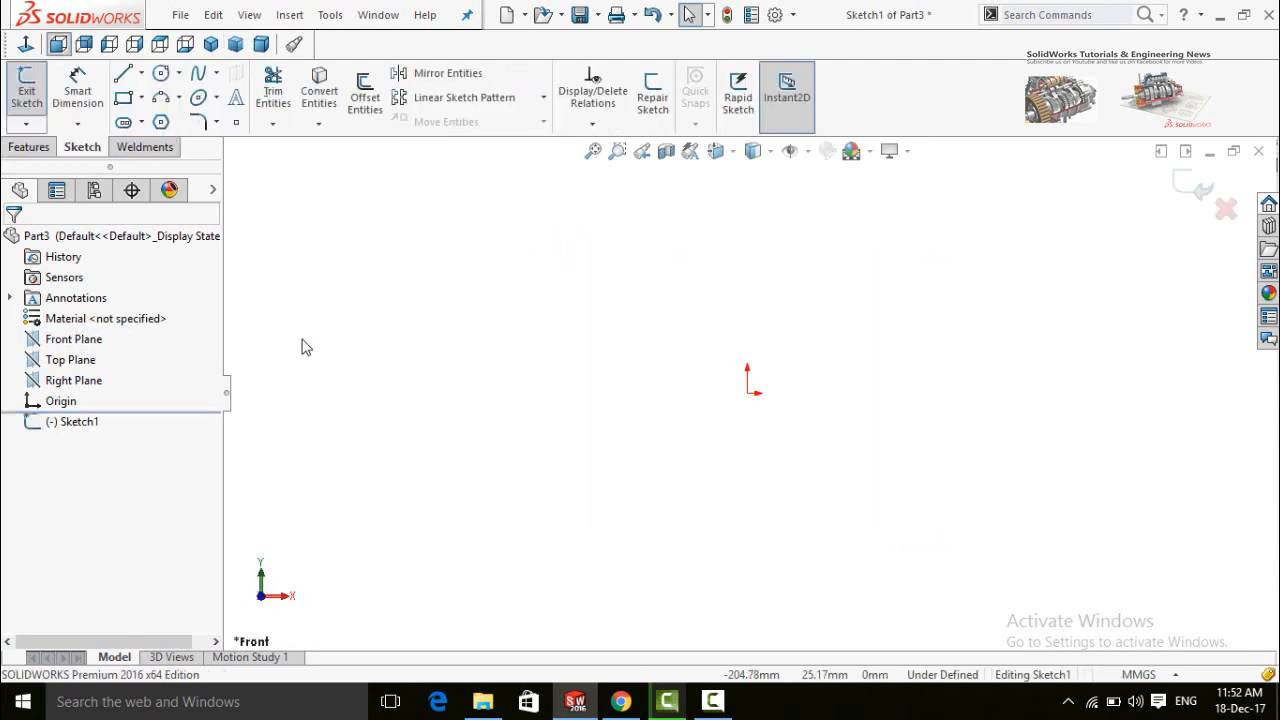
left_click(123, 73)
left_click(748, 393)
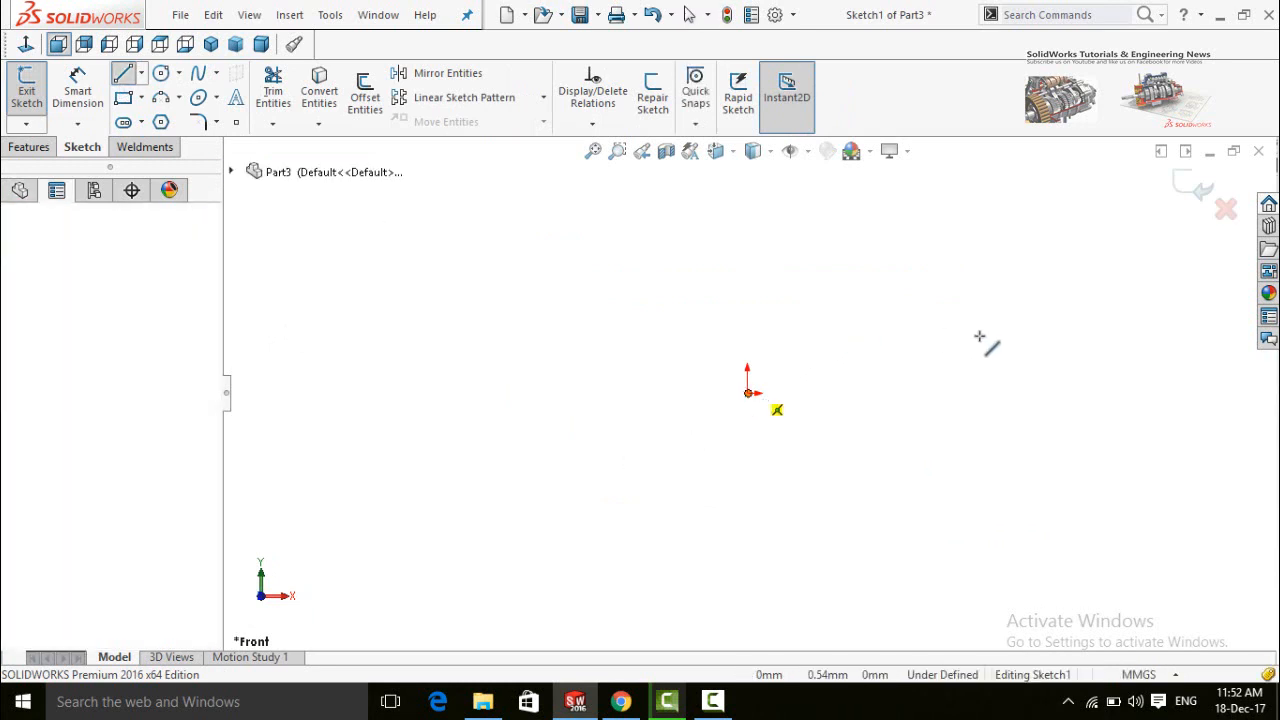
left_click(946, 393)
double_click(1023, 258)
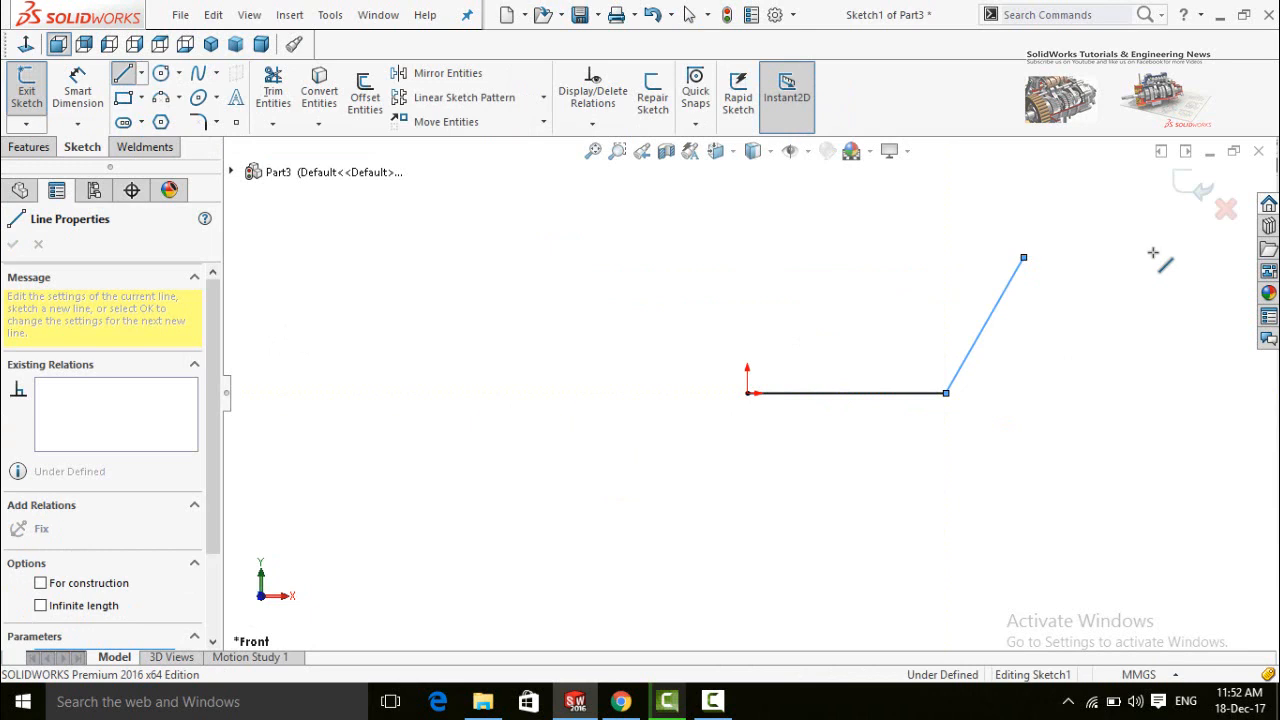
Add a third, horizontal line about 223 mm long from the upper end of the angled line
left_click(1225, 257)
key("Escape")
scroll(1083, 366, "down", 1)
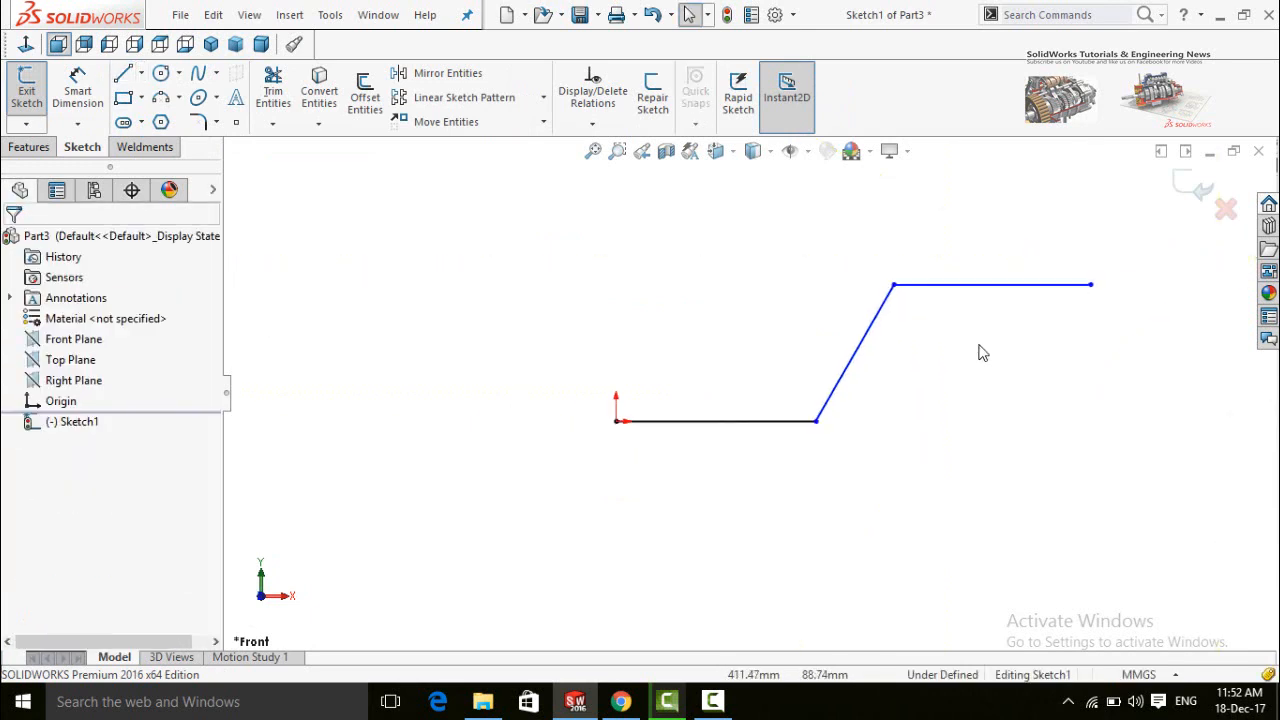
Dimension the upper horizontal line to 5 ft and finish the path sketch
right_click_drag(957, 319, 962, 286)
left_click(985, 286)
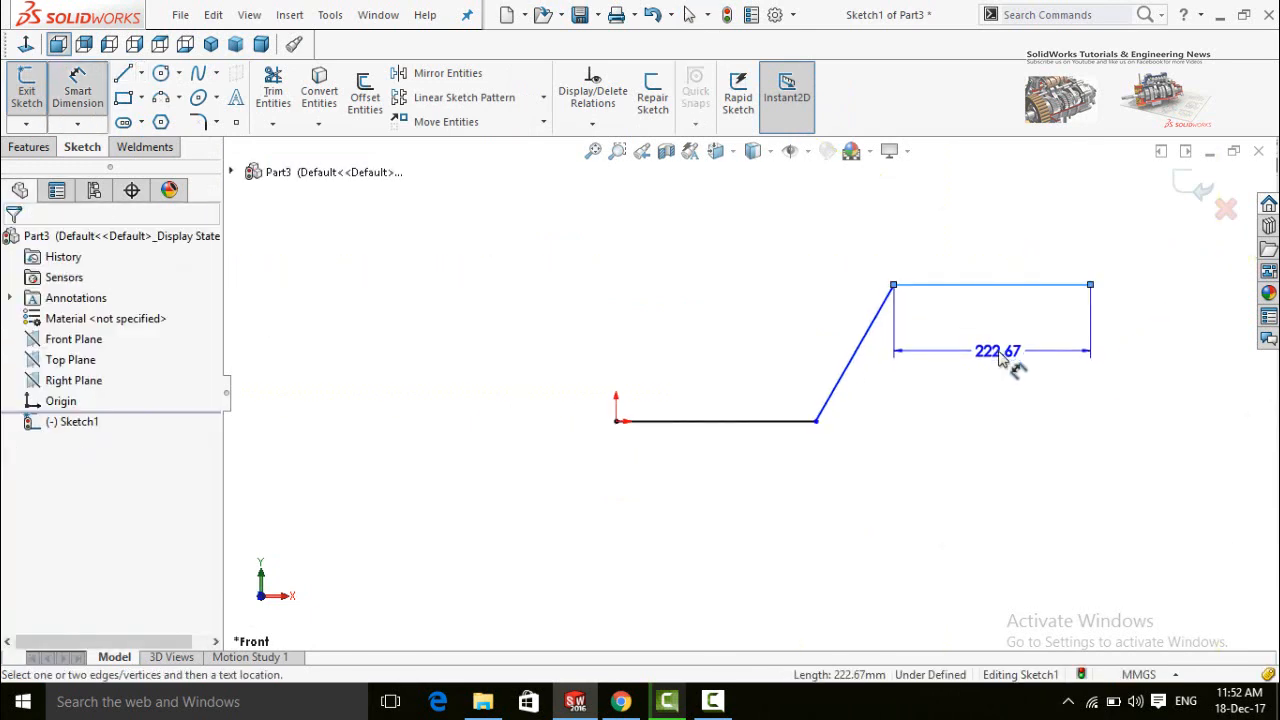
left_click(1004, 363)
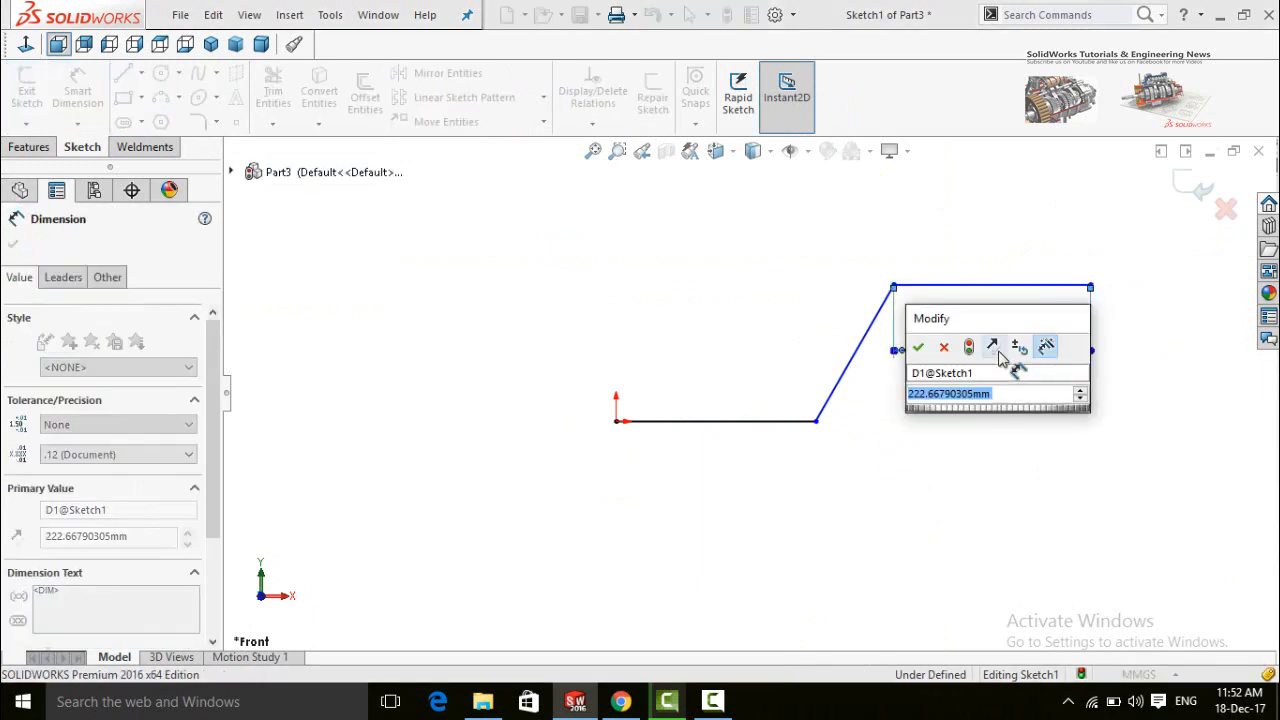
type("5ft")
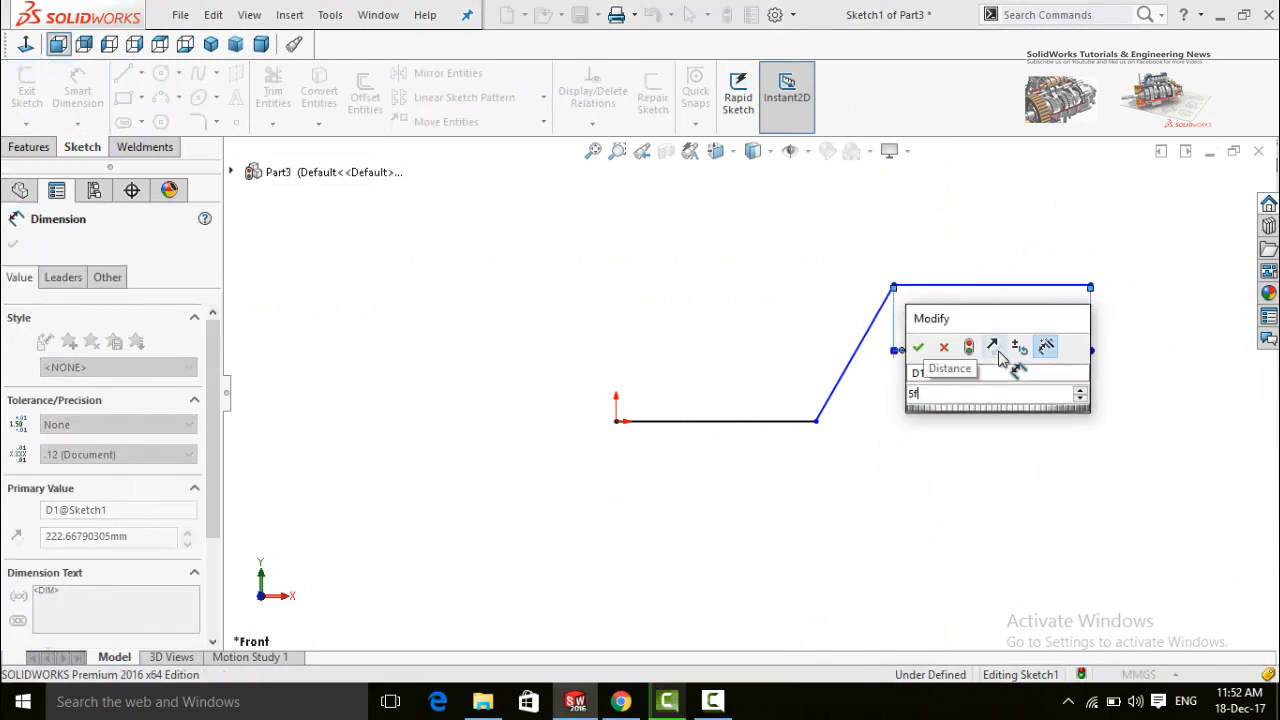
key("Return")
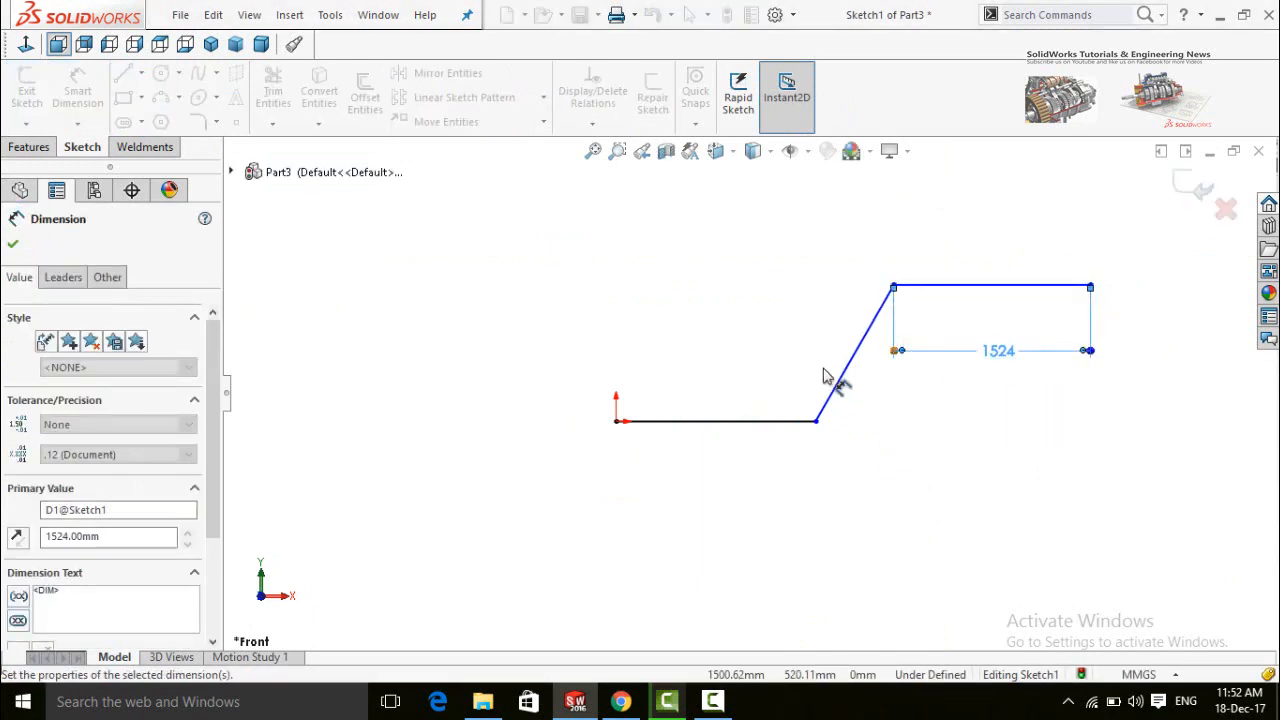
left_click(1194, 178)
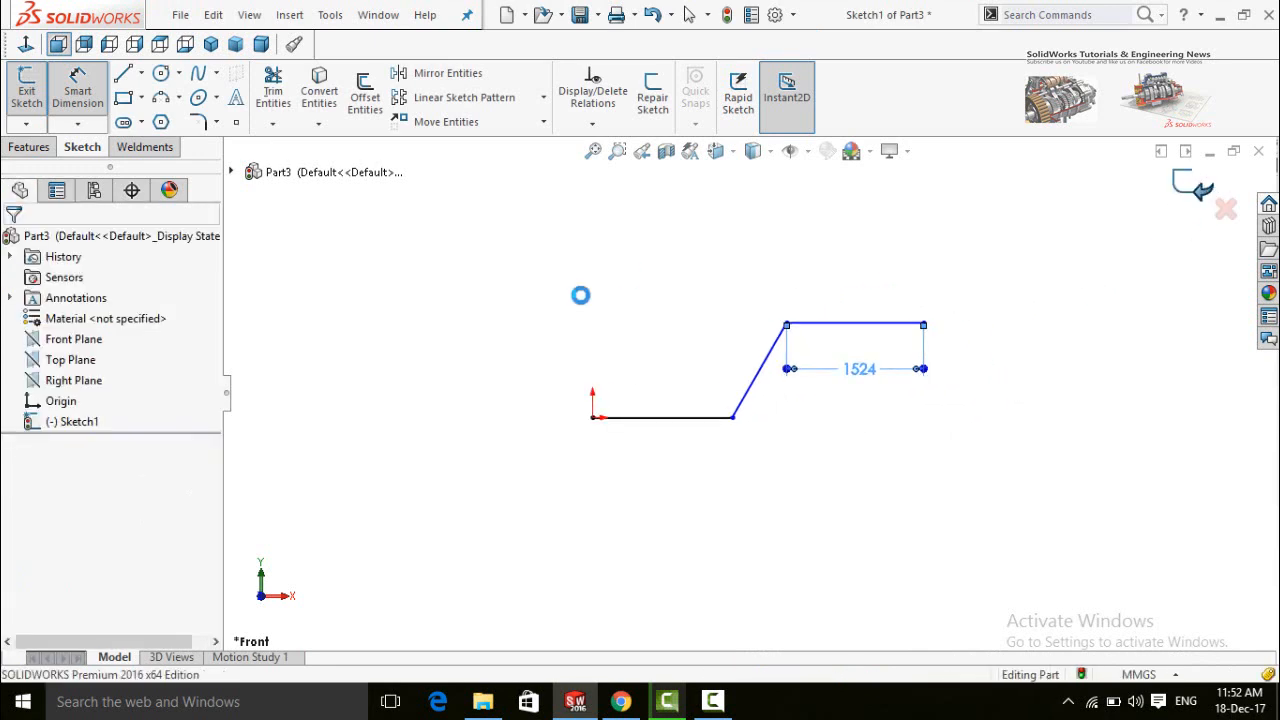
Start a weldment structural member with the ansi inch standard, rectangular tube type and 10 x 5 x 0.25 size
left_click(146, 153)
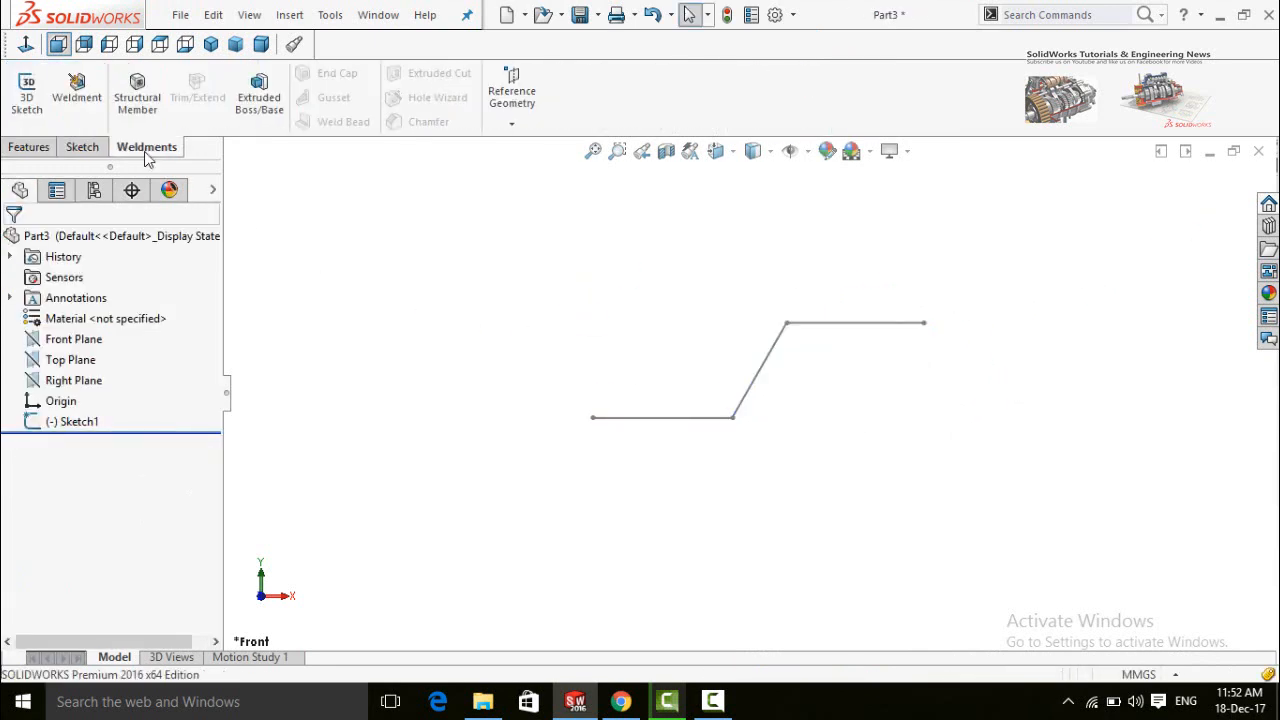
left_click(140, 100)
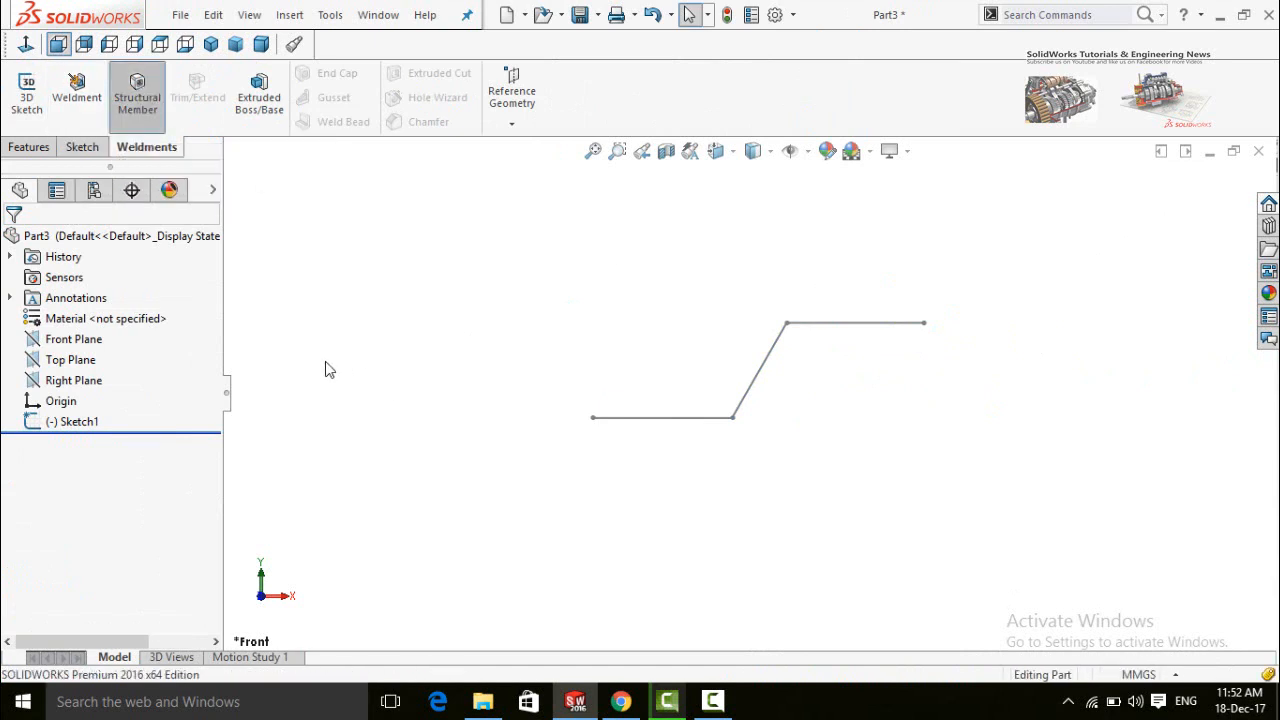
left_click(63, 366)
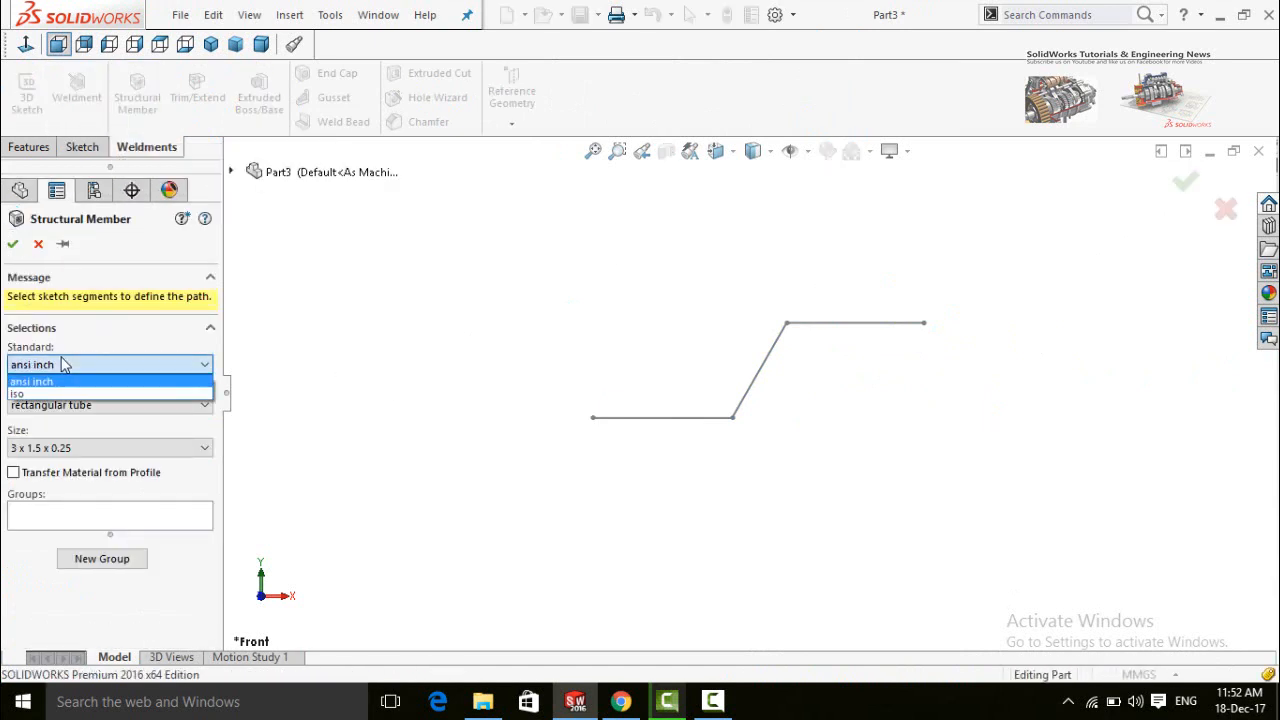
left_click(63, 366)
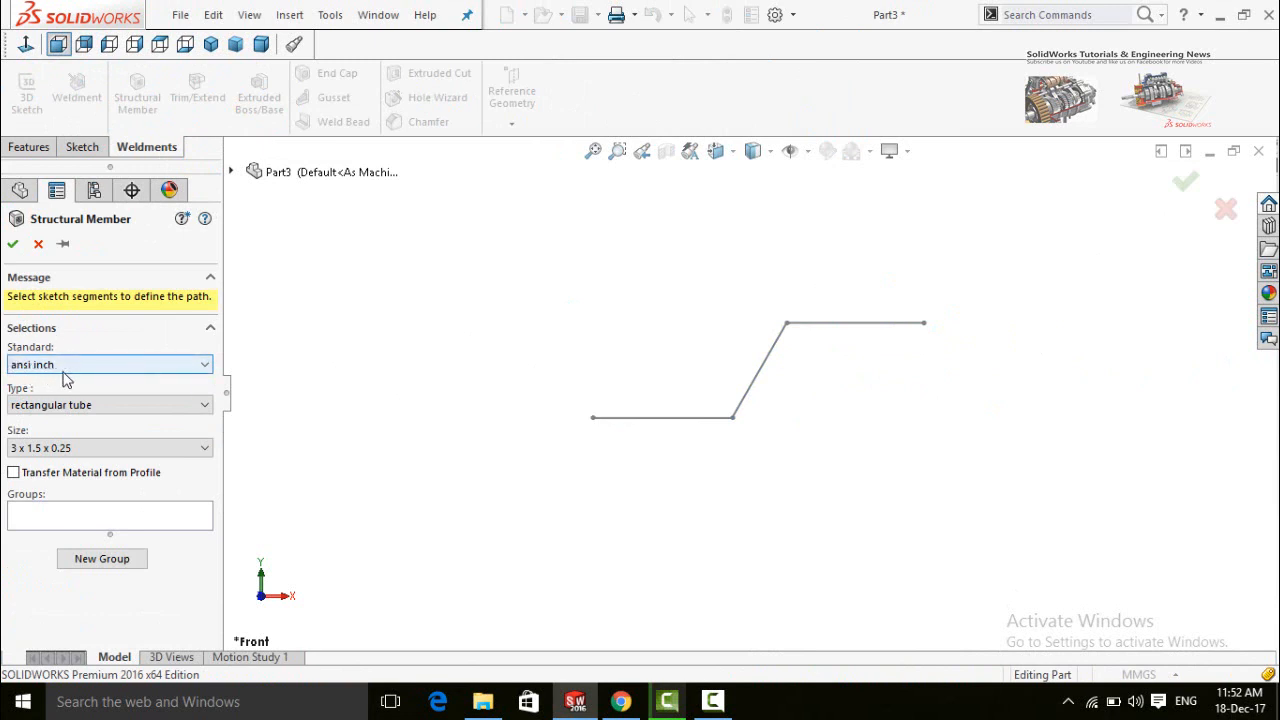
left_click(62, 405)
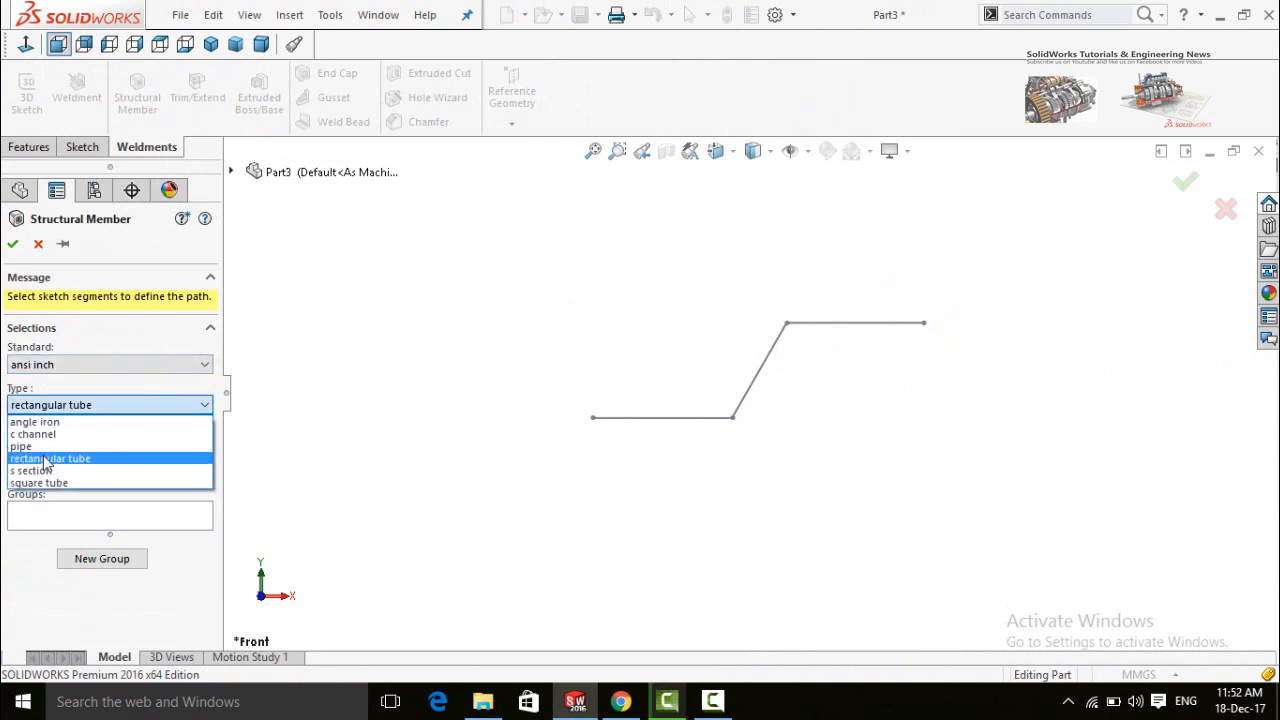
left_click(60, 460)
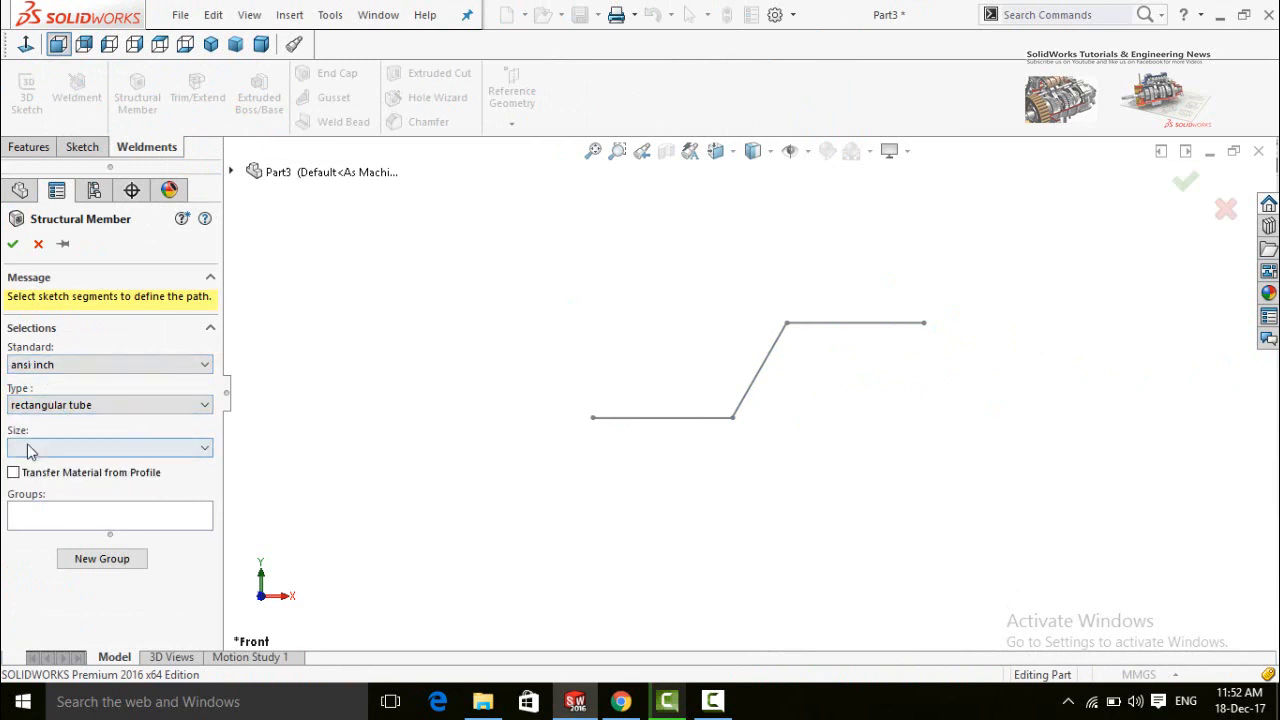
left_click(85, 449)
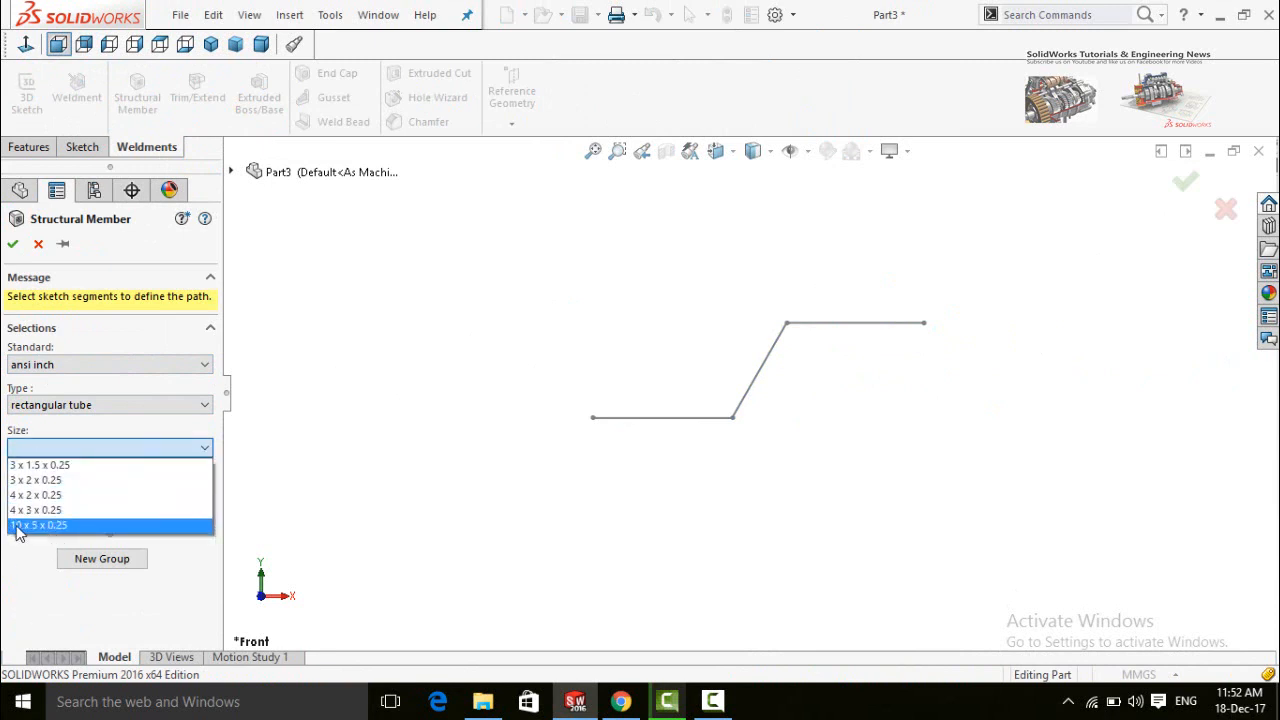
left_click(72, 528)
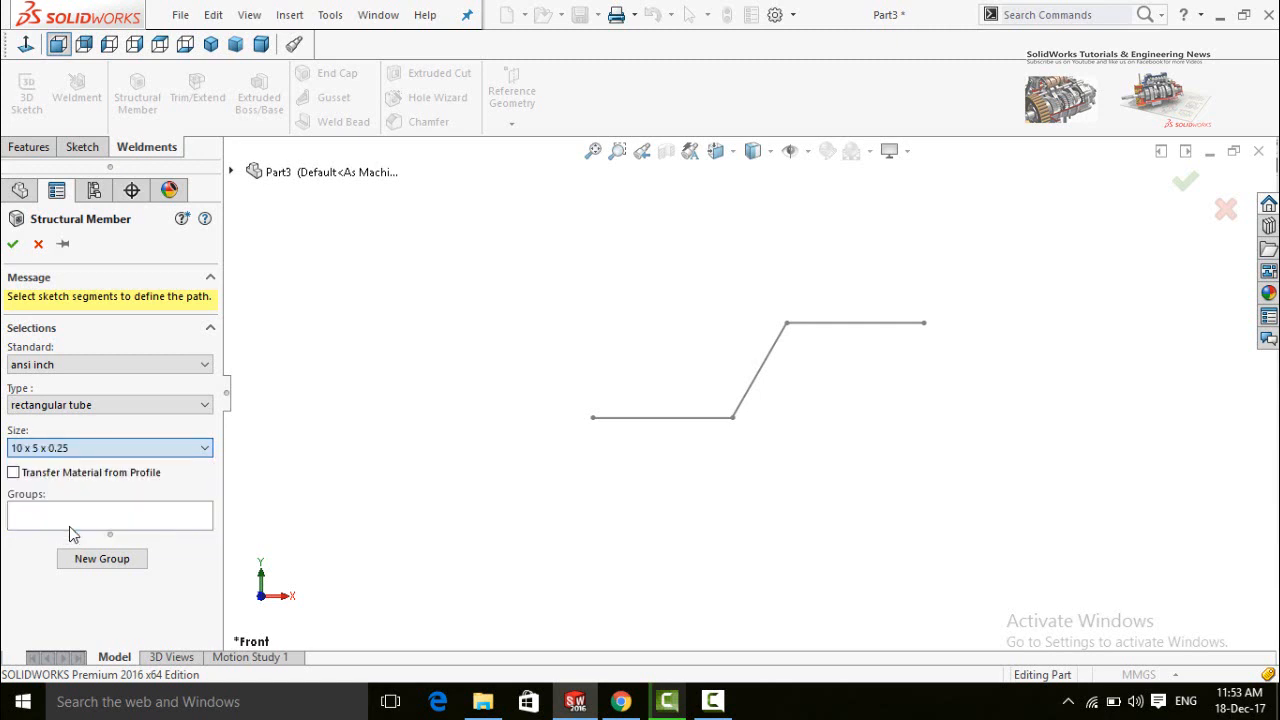
Apply the structural member along all three connected path lines in one group and accept it
scroll(655, 406, "down", 1)
middle_click_drag(641, 352, 684, 395)
left_click(683, 438)
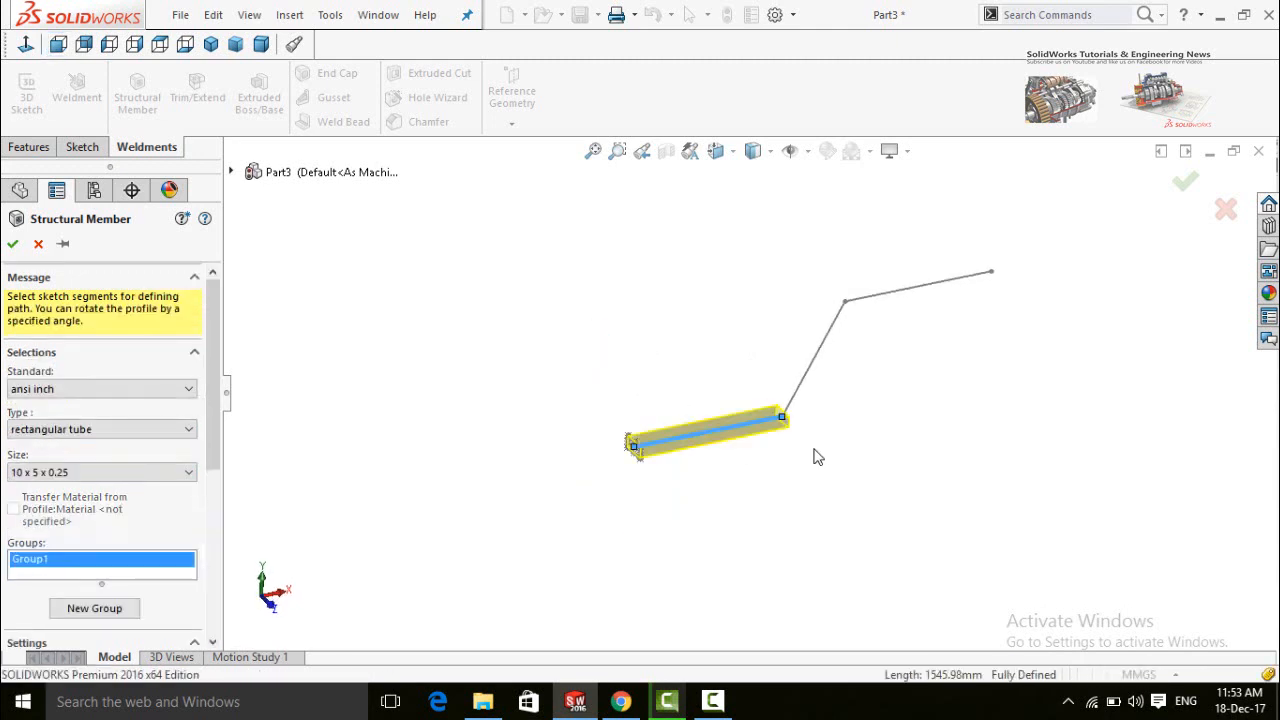
scroll(801, 388, "down", 2)
left_click(800, 397)
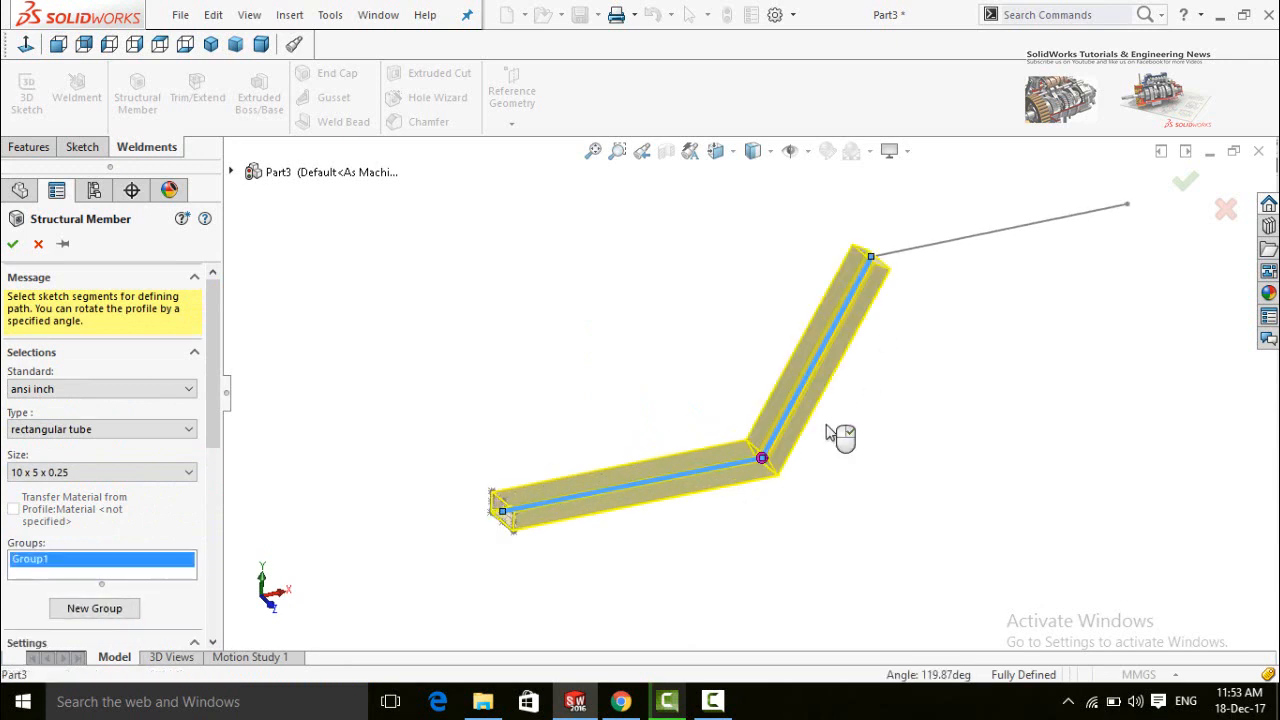
left_click(922, 249)
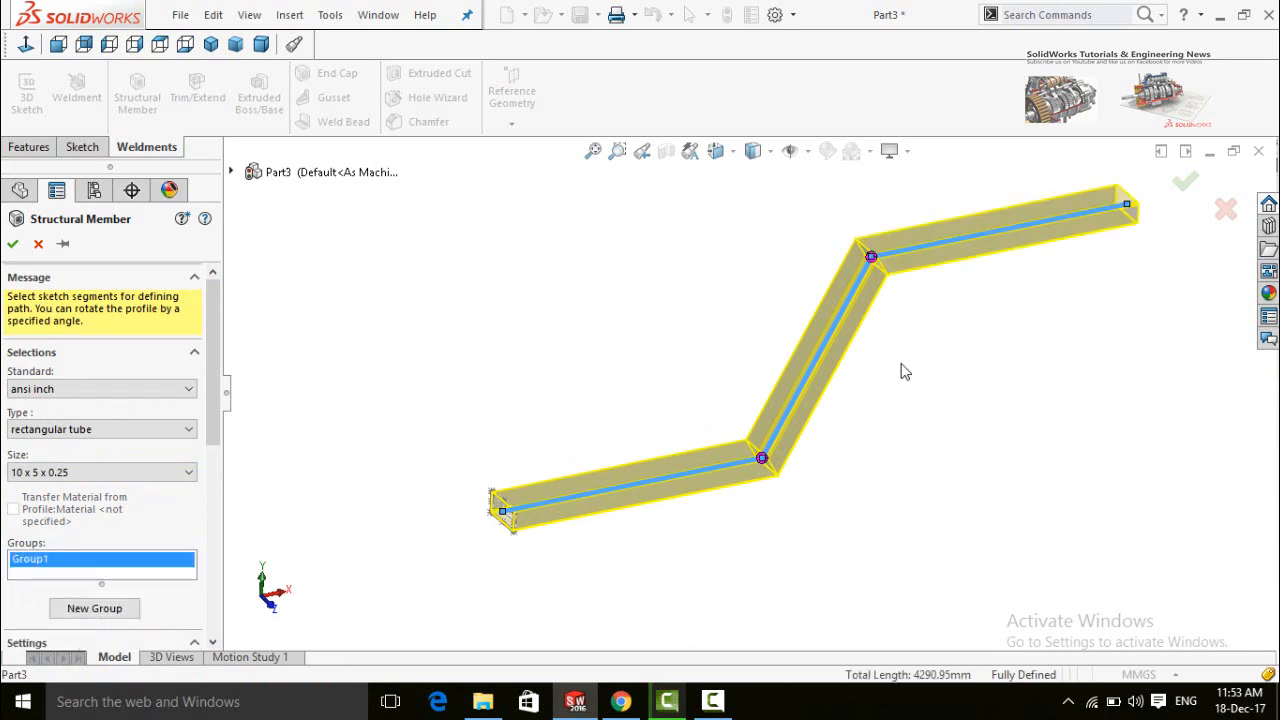
scroll(905, 375, "up", 3)
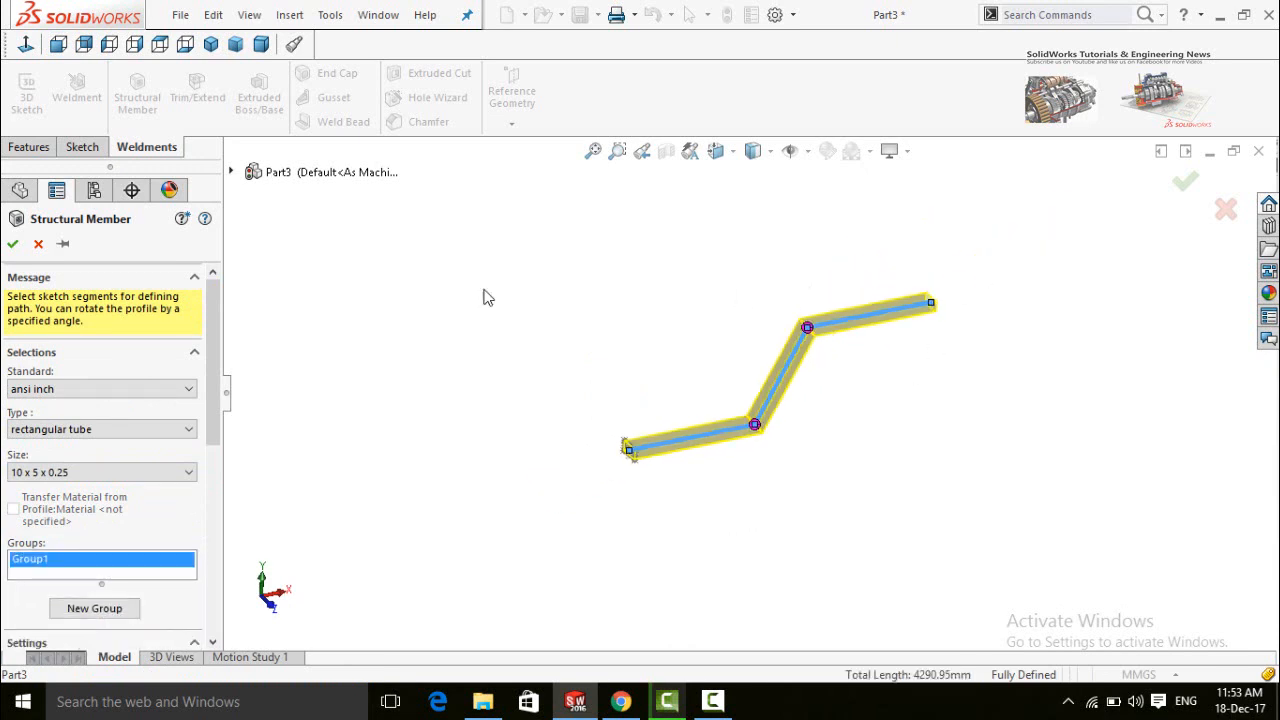
left_click(13, 245)
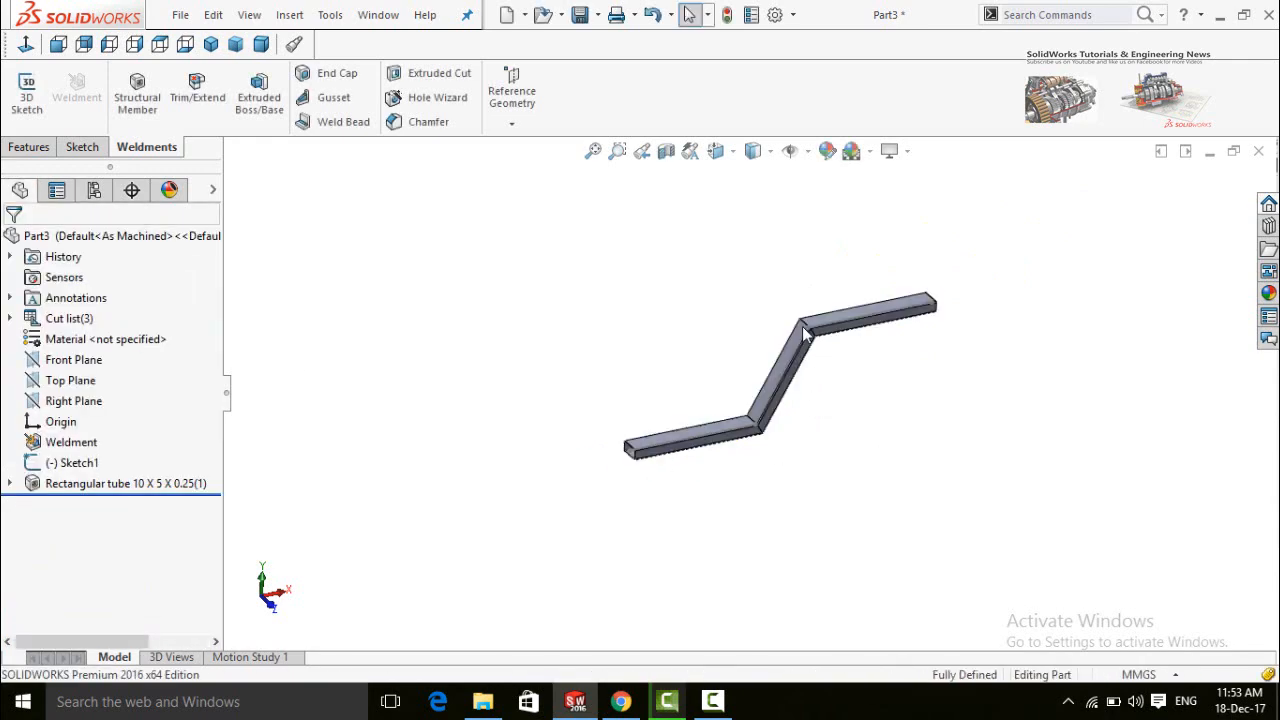
scroll(780, 385, "down", 6)
middle_click_drag(737, 345, 705, 498)
scroll(649, 523, "up", 3)
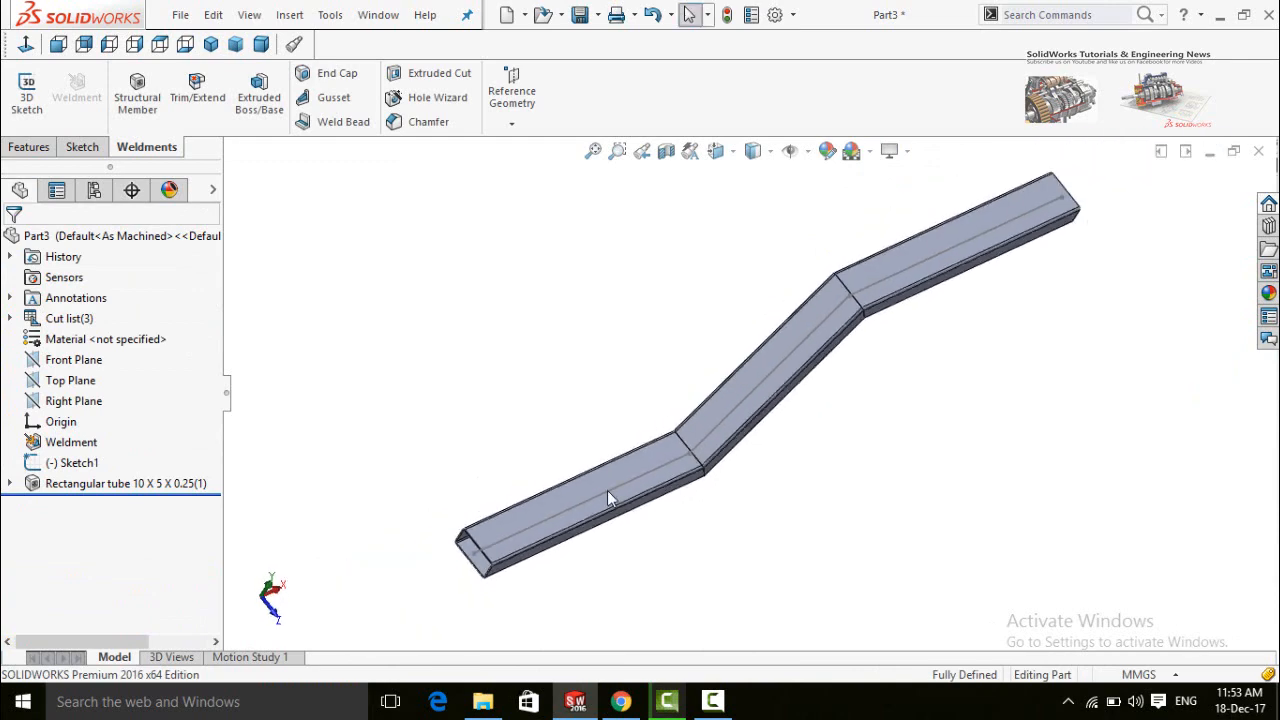
scroll(845, 530, "up", 1)
scroll(843, 530, "up", 1)
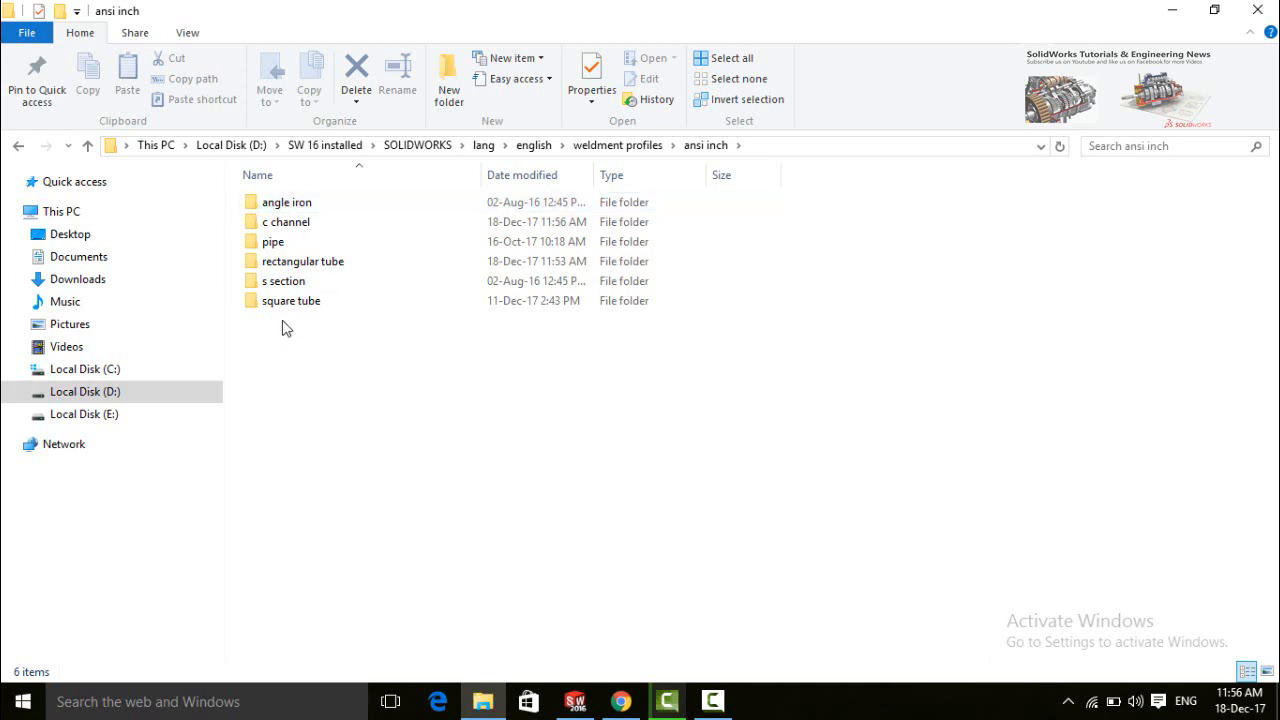
Copy 3 x 2 x 0.25.sldlfp from the angle iron folder into the parent ansi inch folder
double_click(256, 204)
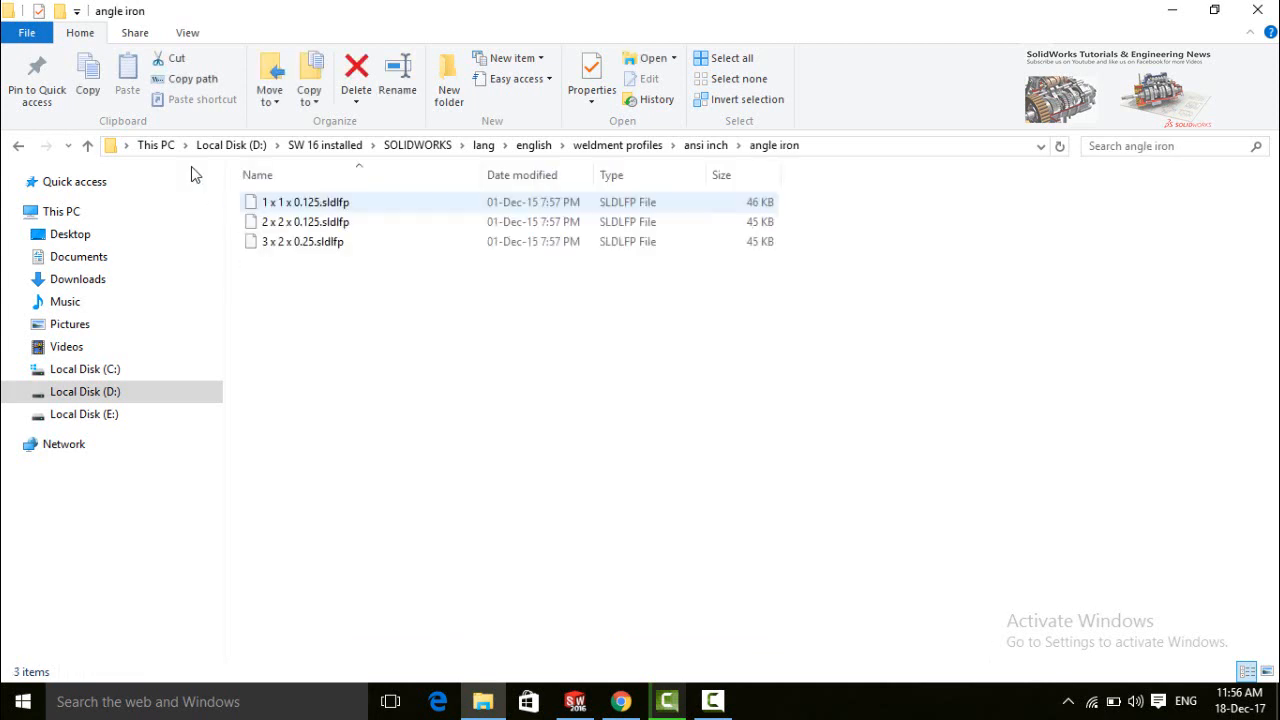
left_click(294, 250)
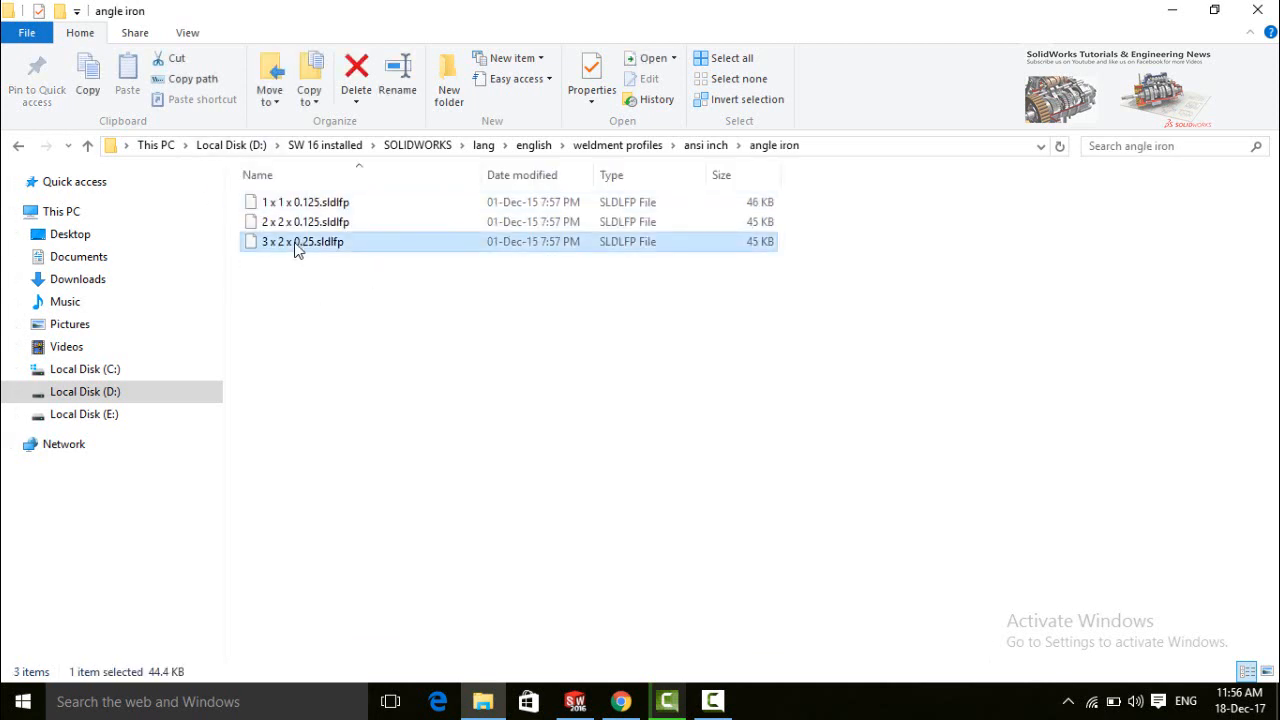
right_click(294, 250)
left_click(350, 424)
key("alt+Up")
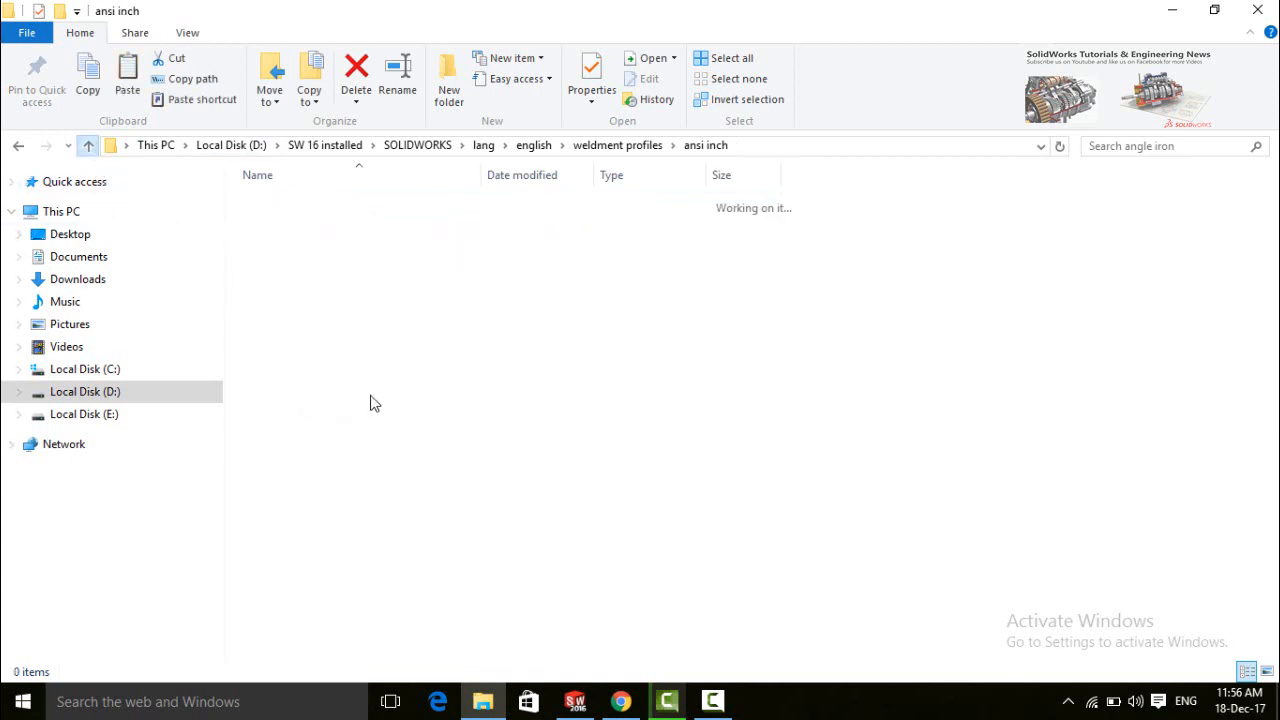
right_click(316, 370)
left_click(360, 499)
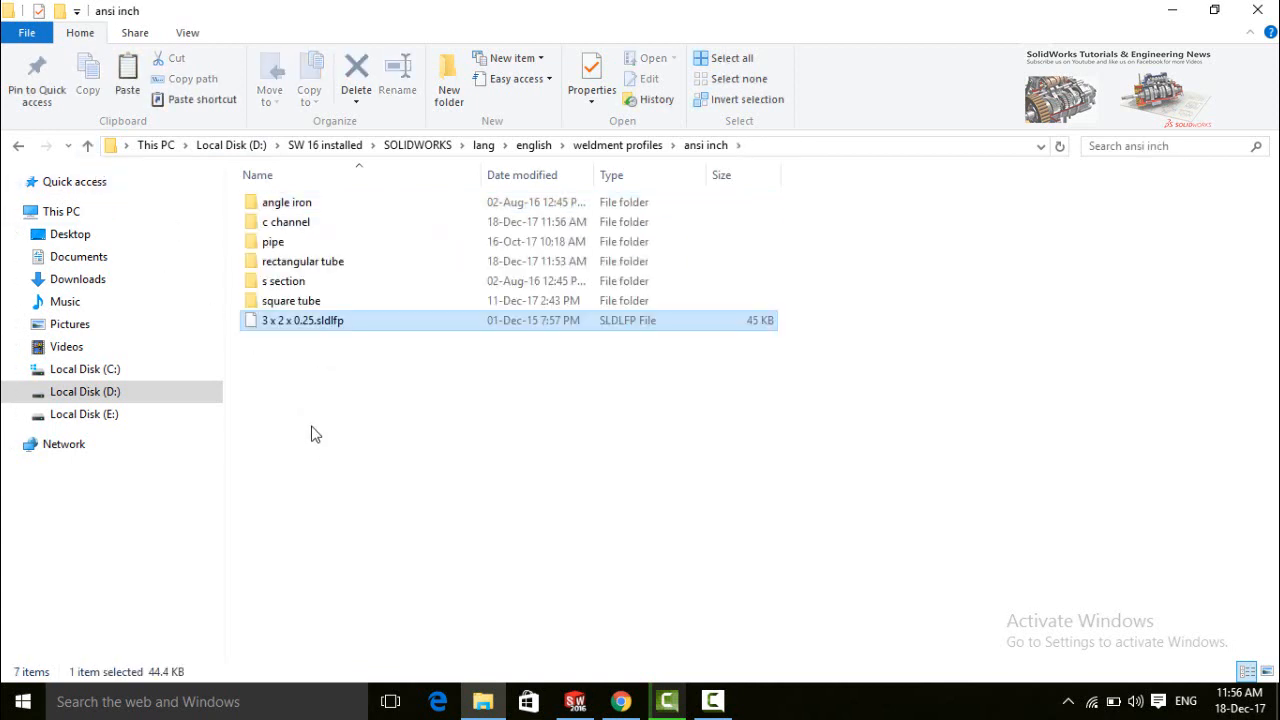
Rename the copied profile file in the ansi inch folder as 10 x 8 x 0.25.sldlfp
right_click(276, 330)
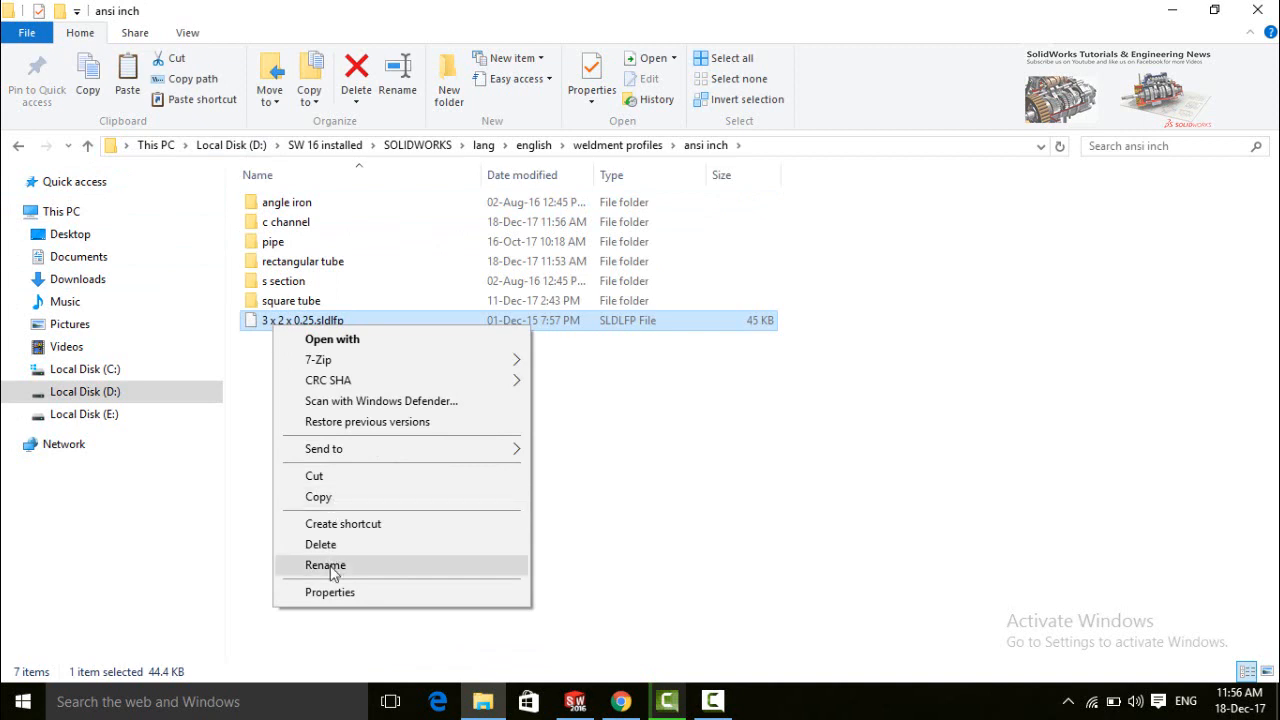
left_click(327, 565)
left_click(267, 327)
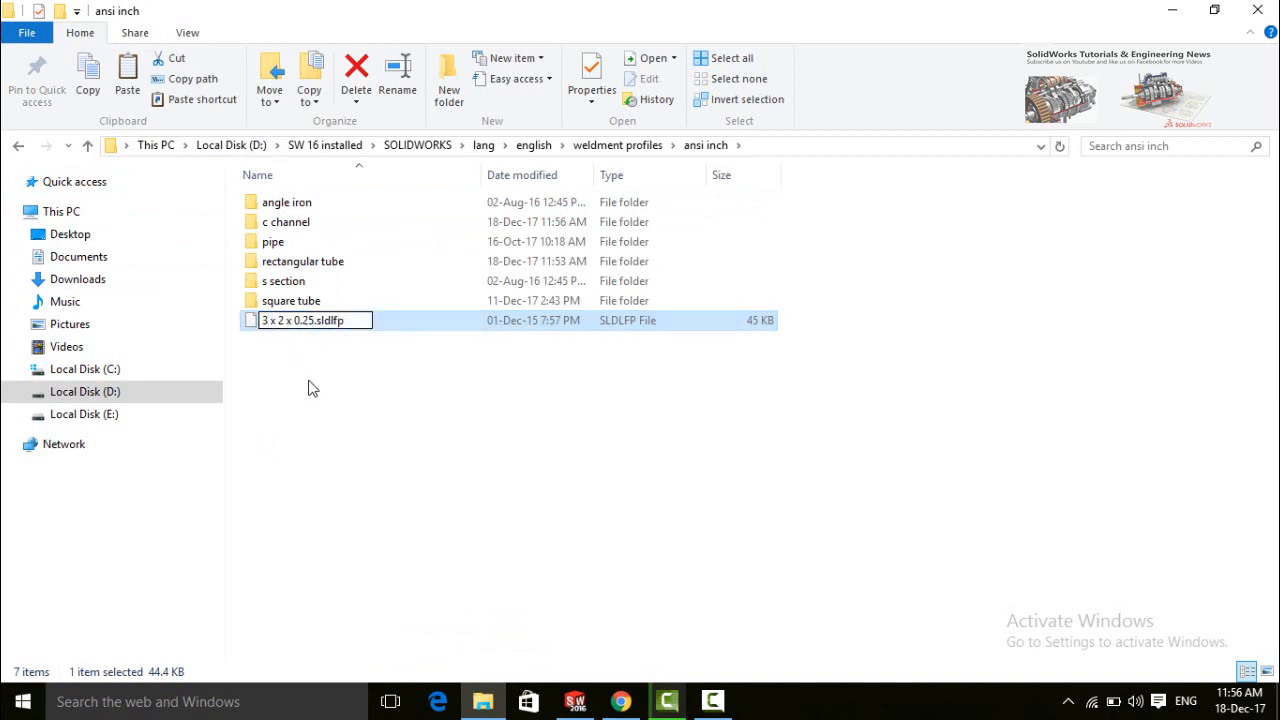
key("BackSpace")
type("10")
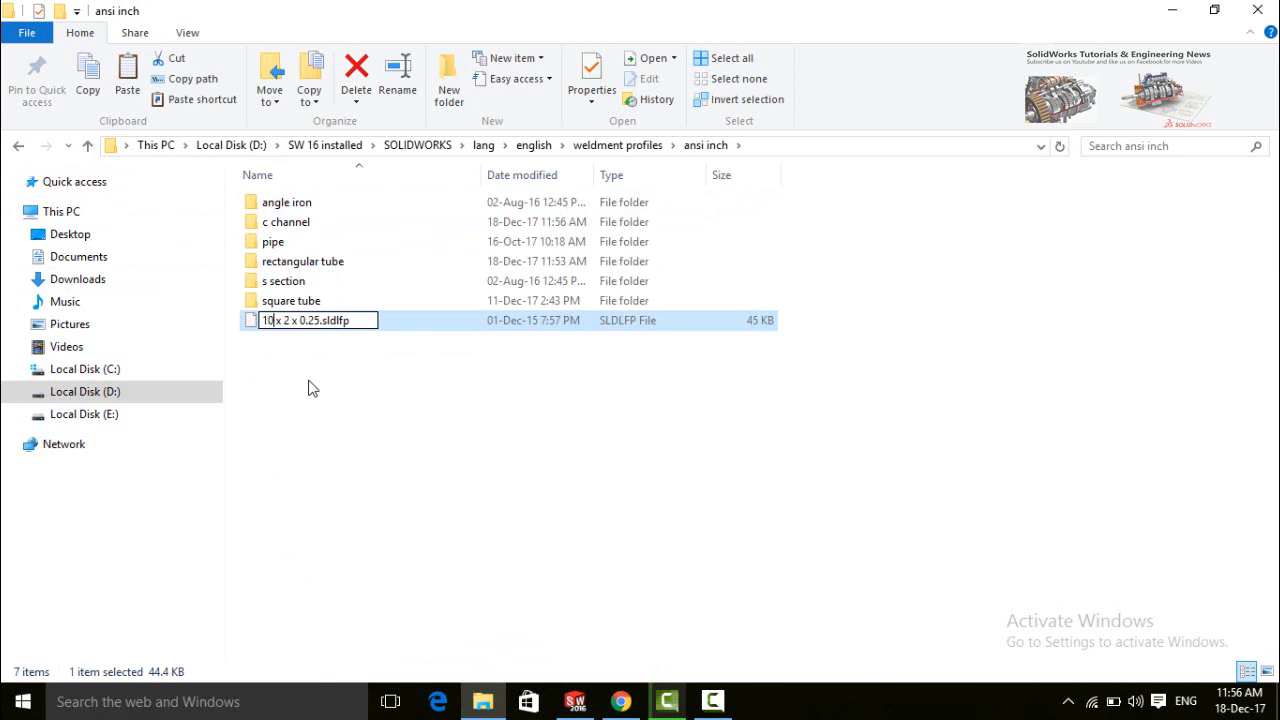
key("BackSpace")
type("8")
left_click(320, 447)
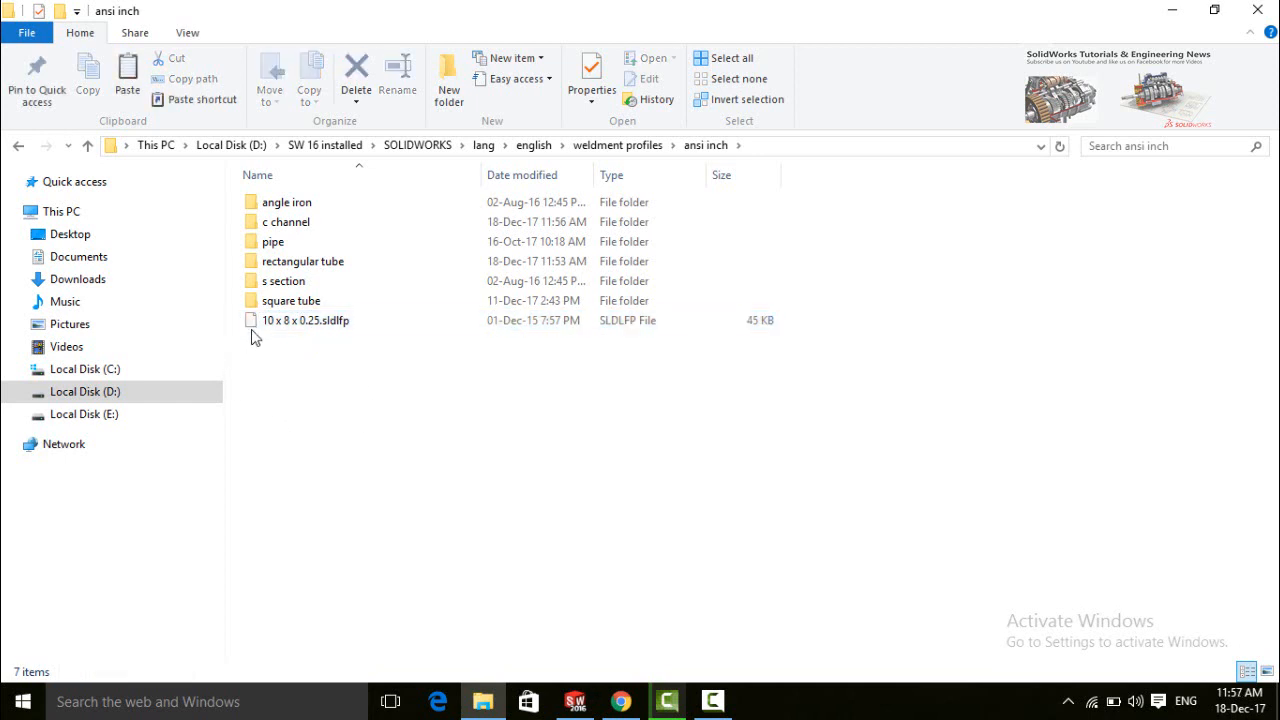
Move 10 x 8 x 0.25.sldlfp from the ansi inch folder into the angle iron folder
left_click(252, 326)
right_click(252, 330)
left_click(298, 470)
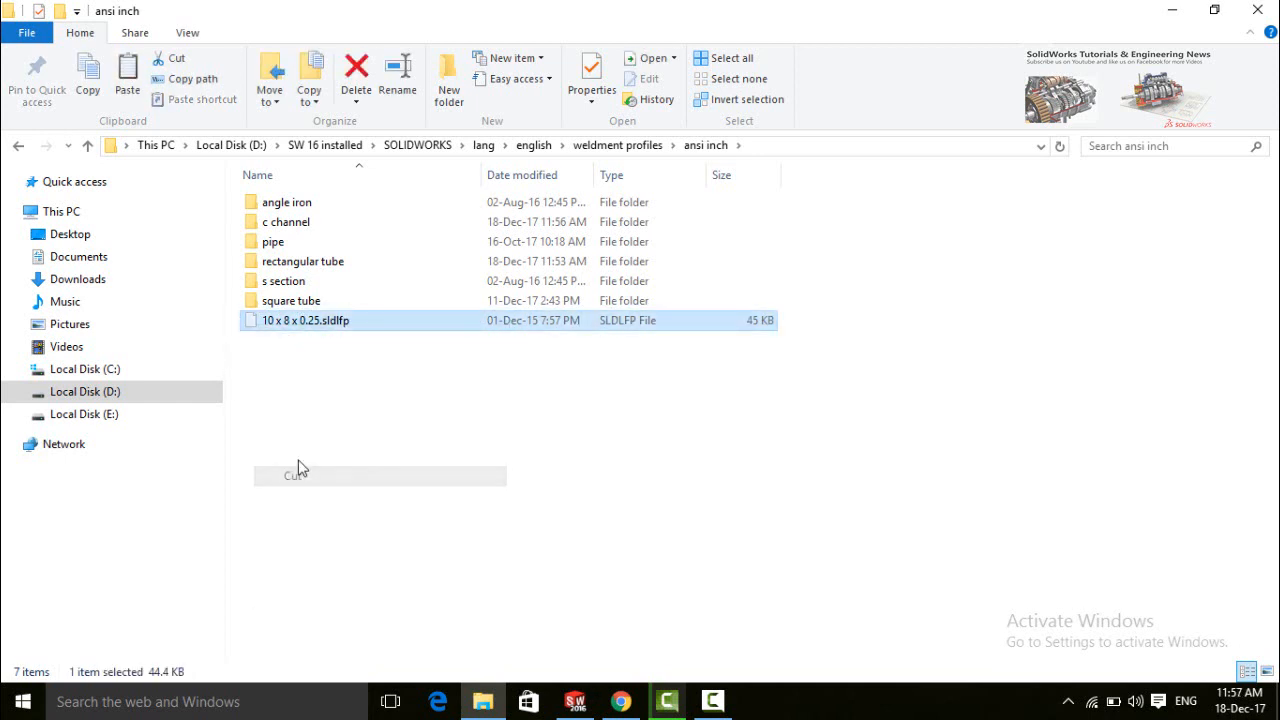
double_click(268, 207)
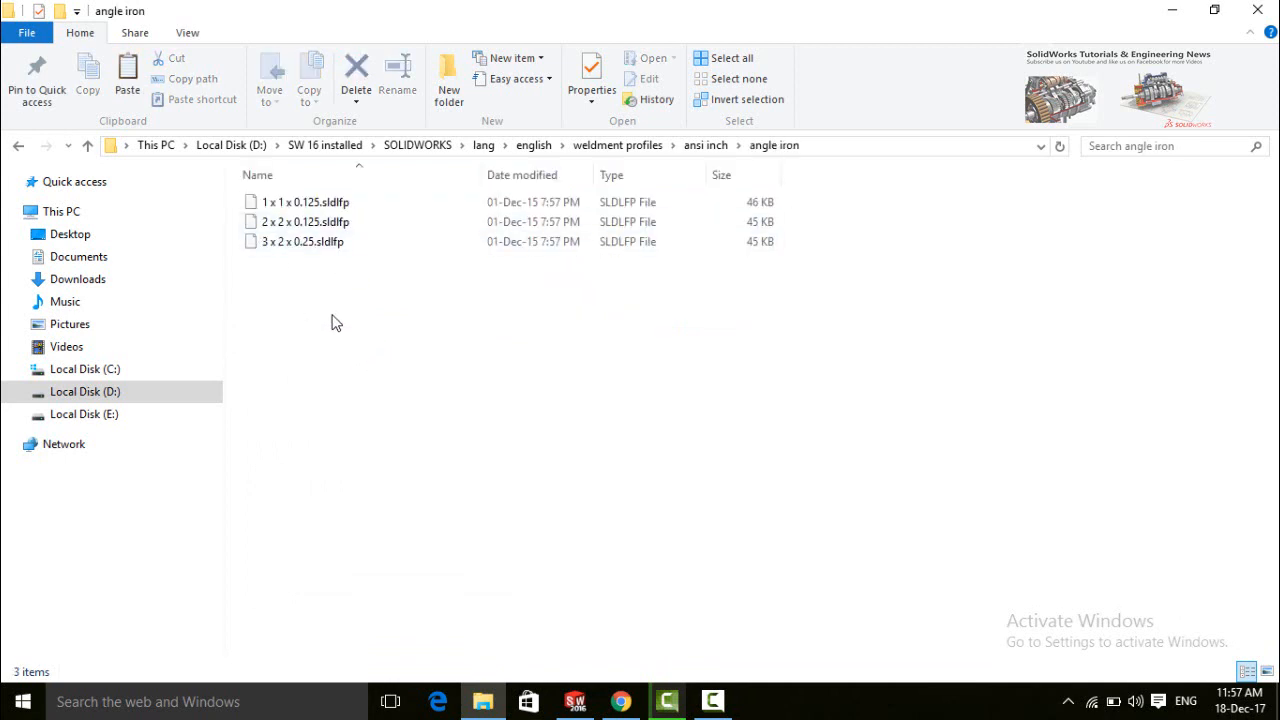
right_click(333, 317)
left_click(398, 446)
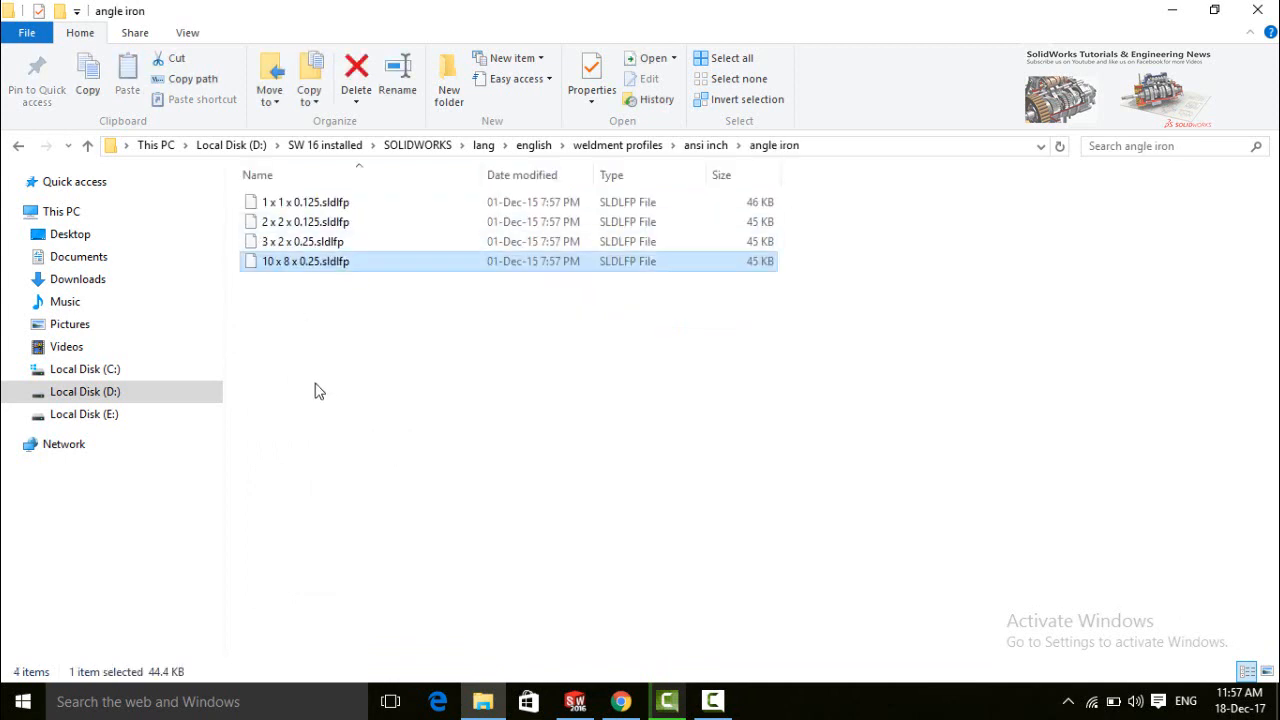
Open 10 x 8 x 0.25.sldlfp in SOLIDWORKS and open its profile sketch for editing
left_click(575, 703)
left_click_drag(575, 708, 562, 390)
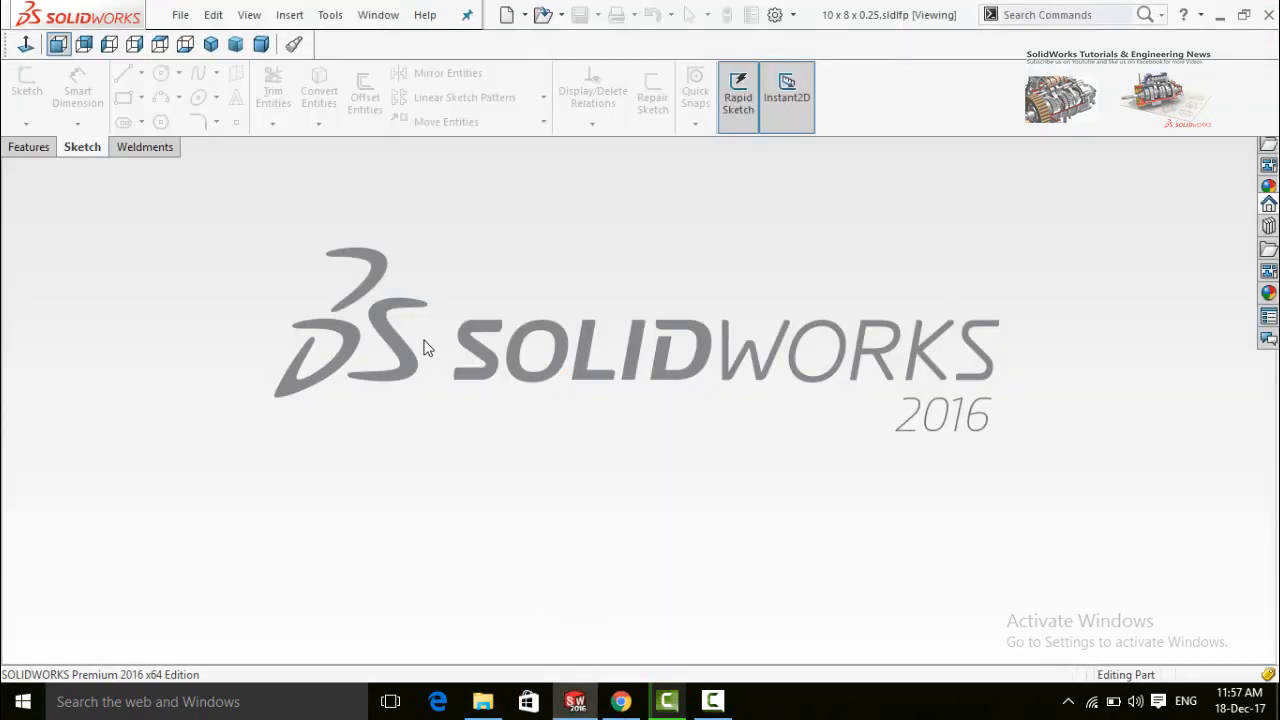
scroll(489, 412, "up", 6)
scroll(826, 445, "down", 2)
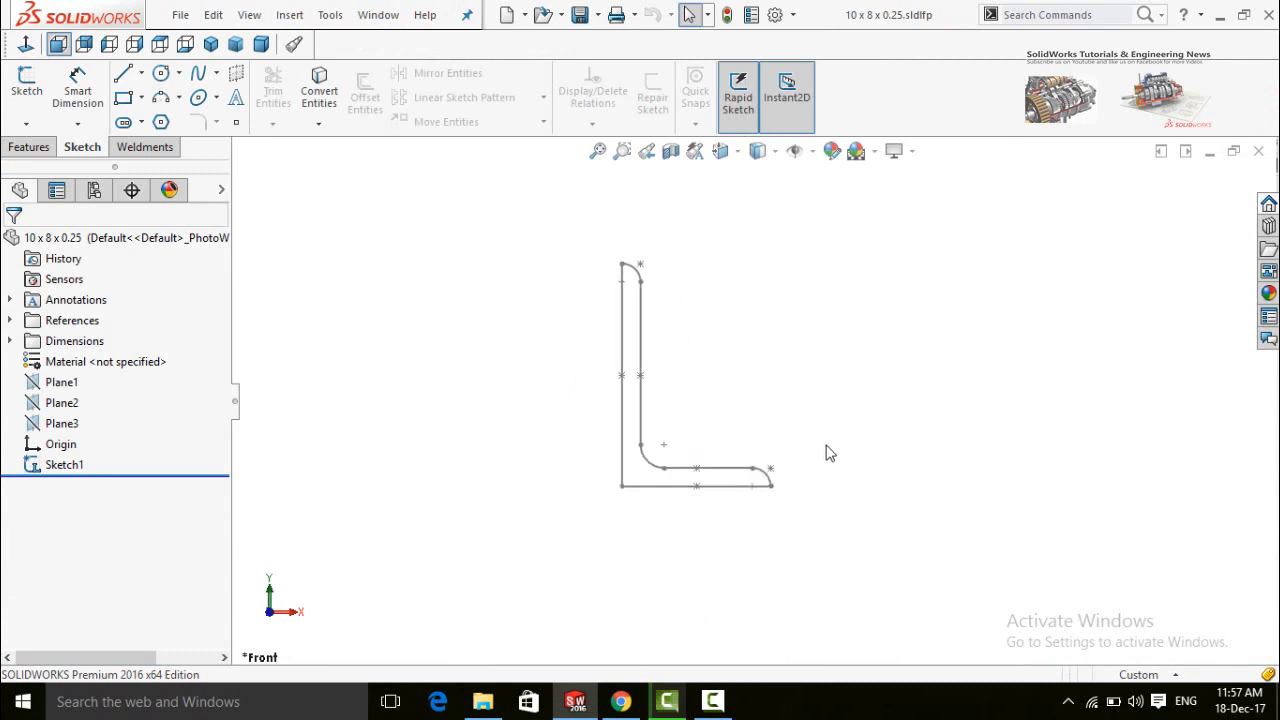
left_click(64, 464)
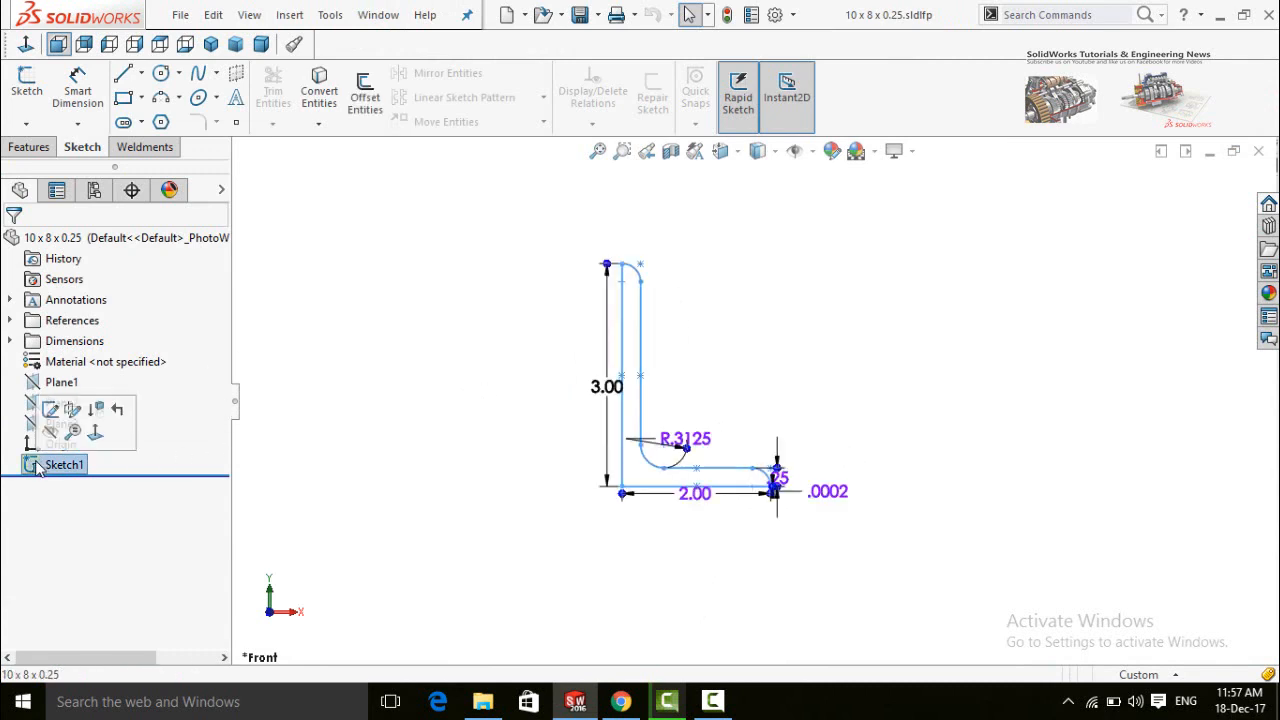
left_click(57, 410)
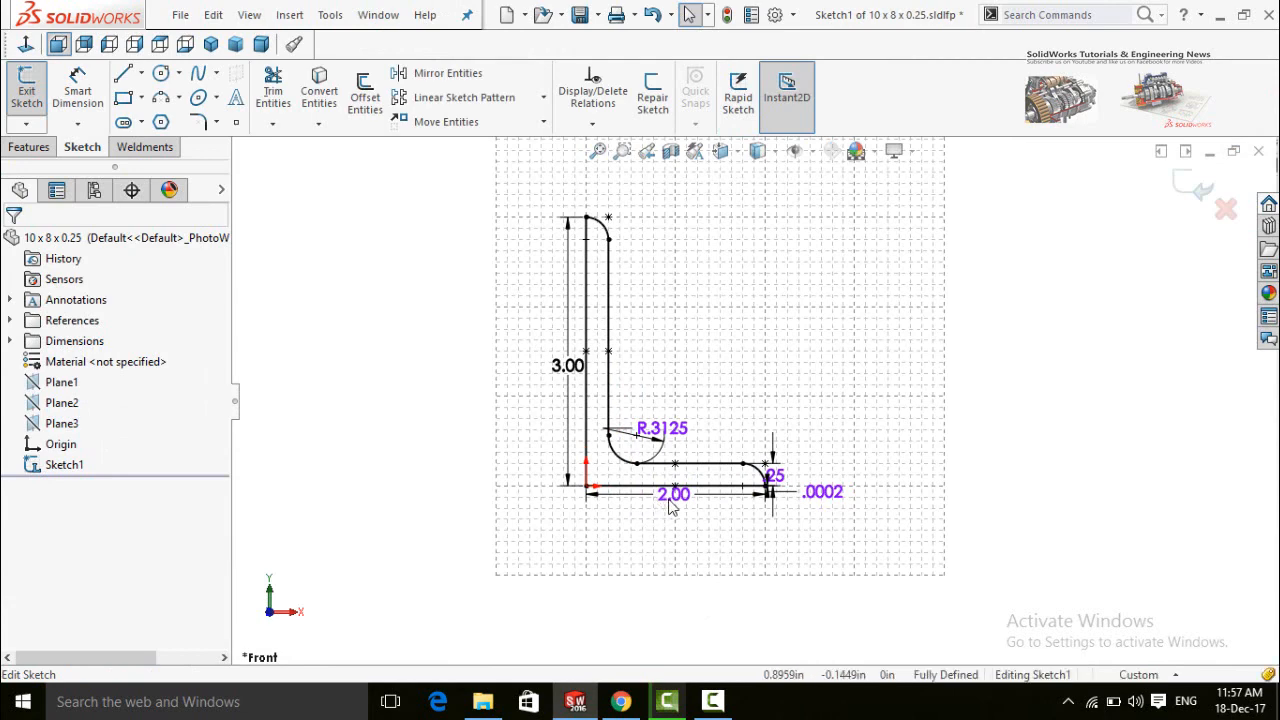
Move both leg dimensions farther away from the angle profile and set the vertical leg's length to 10 in
left_click_drag(674, 494, 676, 565)
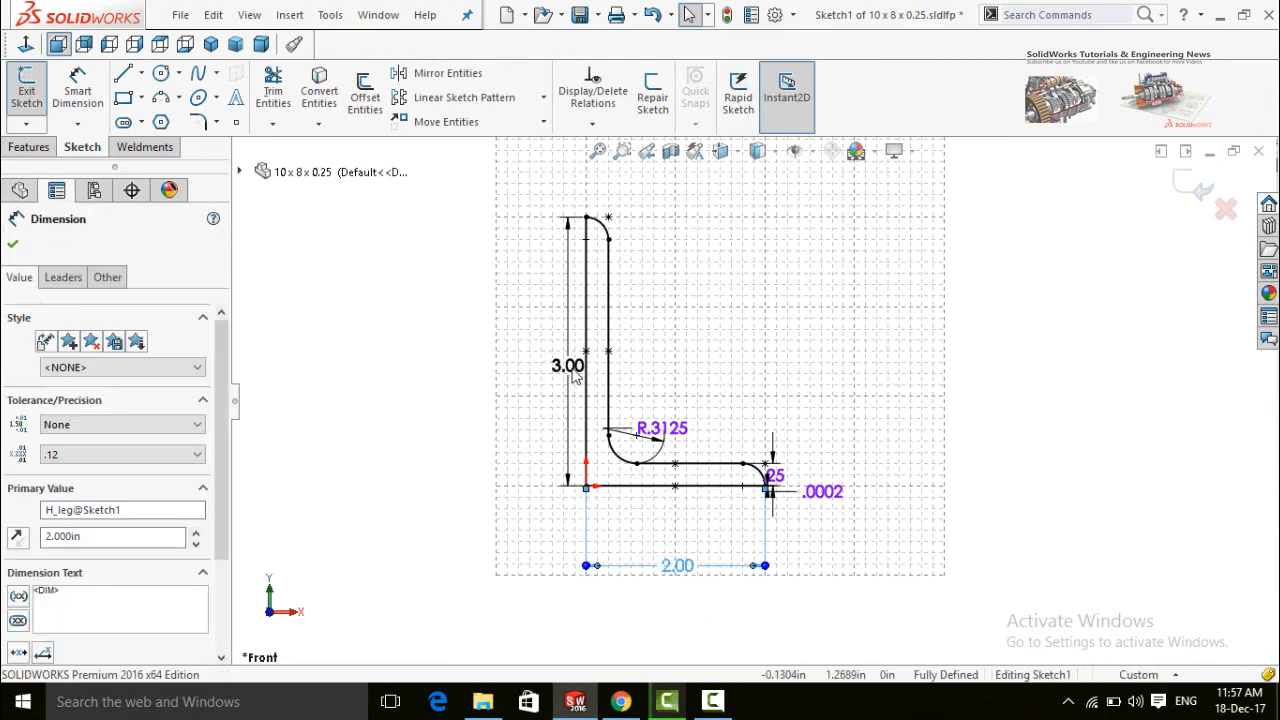
left_click_drag(566, 365, 453, 363)
double_click(453, 363)
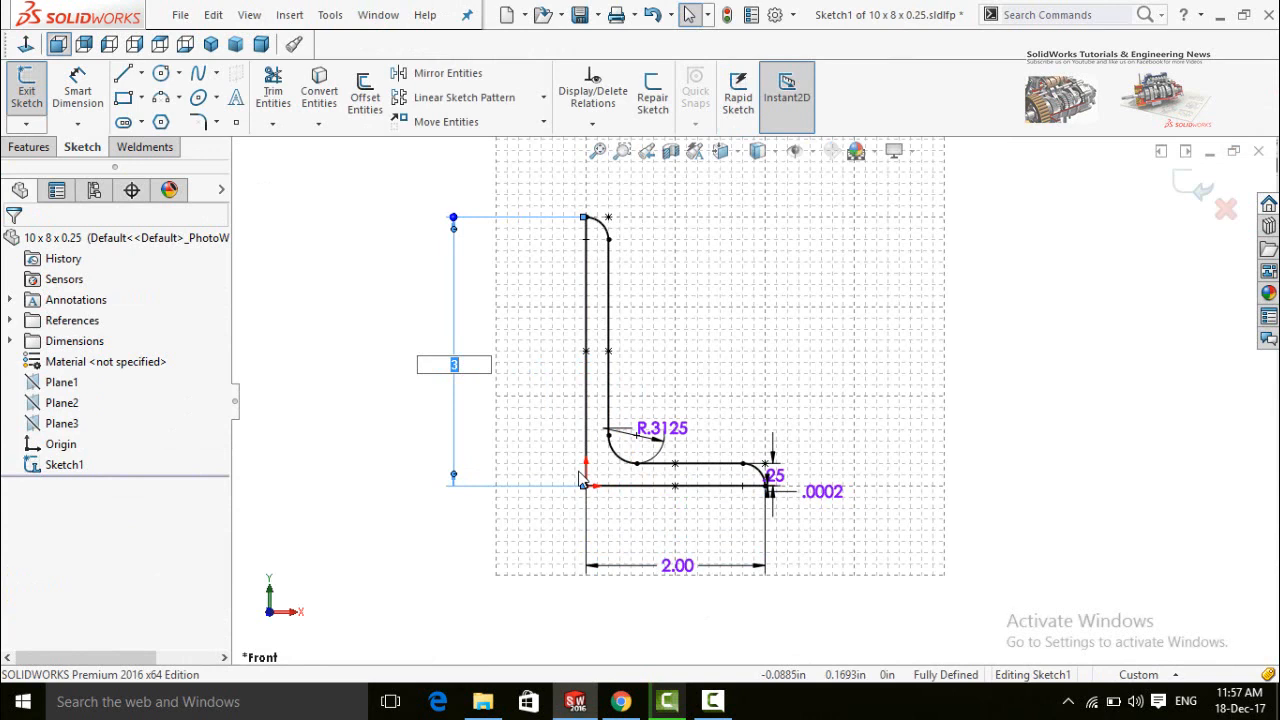
type("10")
key("Return")
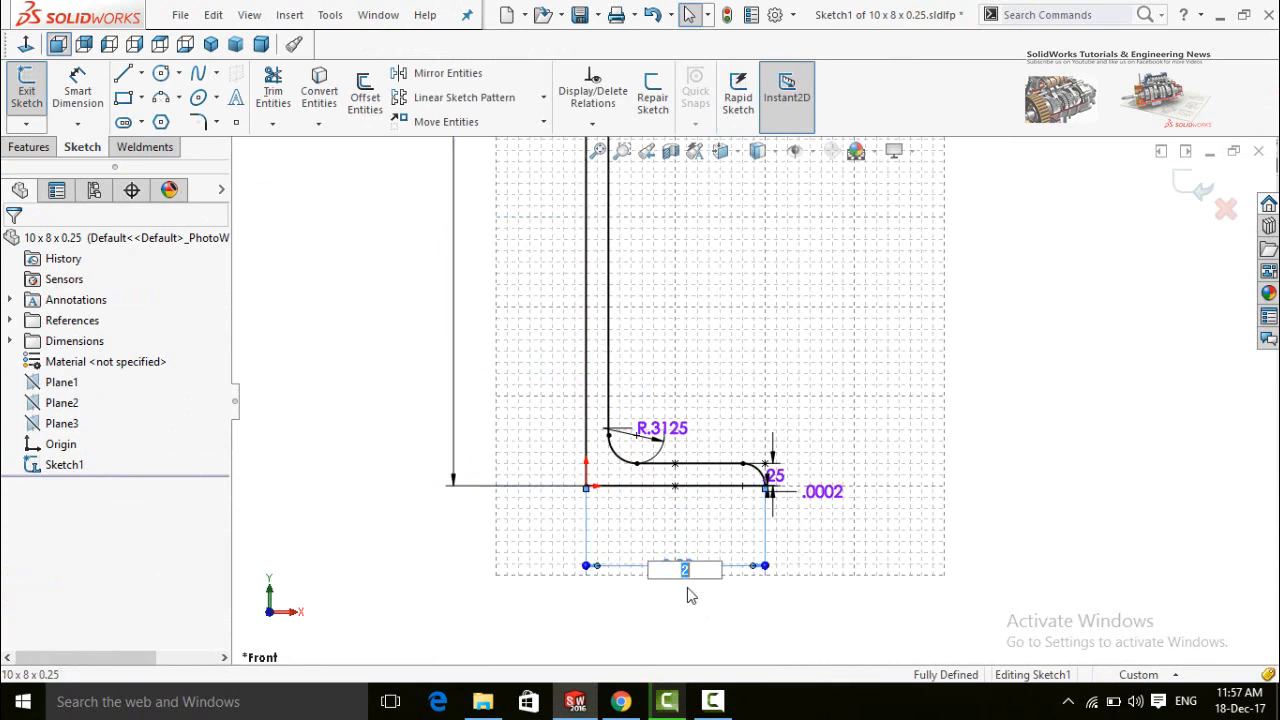
Set the angle profile's horizontal leg length to 8 in
double_click(677, 566)
type("8")
key("Return")
key("f")
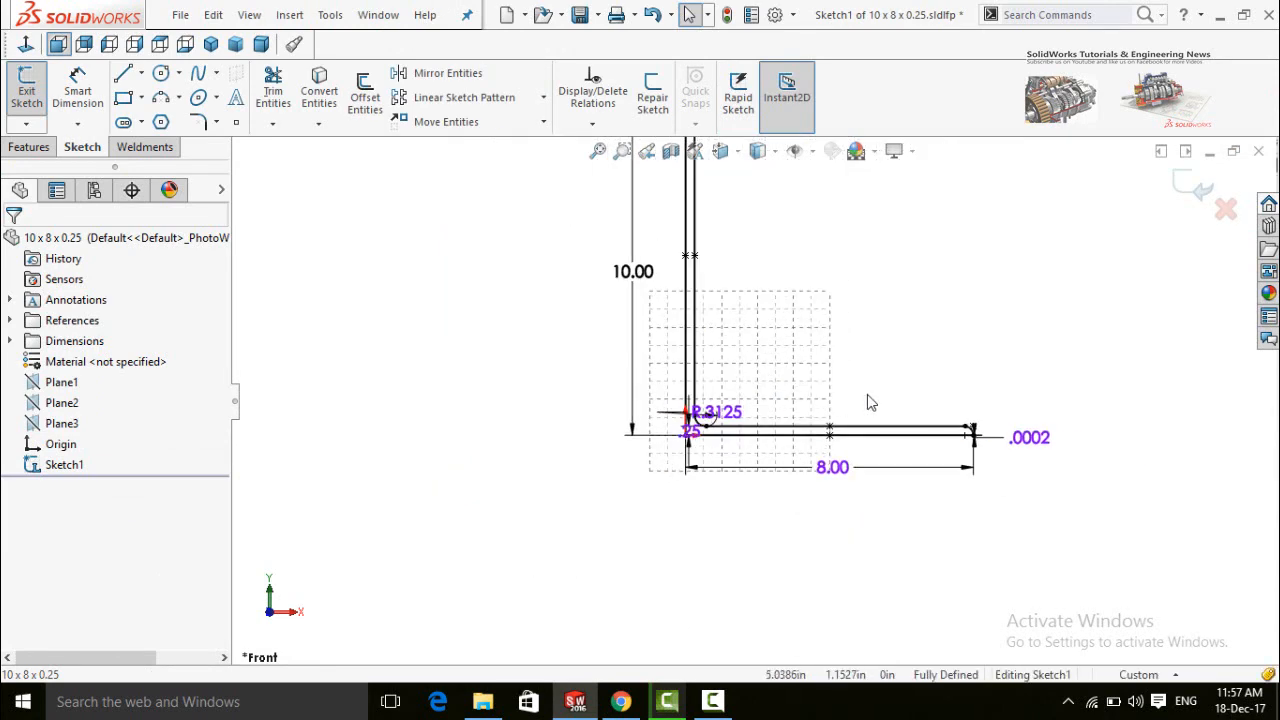
scroll(887, 394, "up", 3)
scroll(847, 321, "down", 2)
scroll(852, 346, "up", 2)
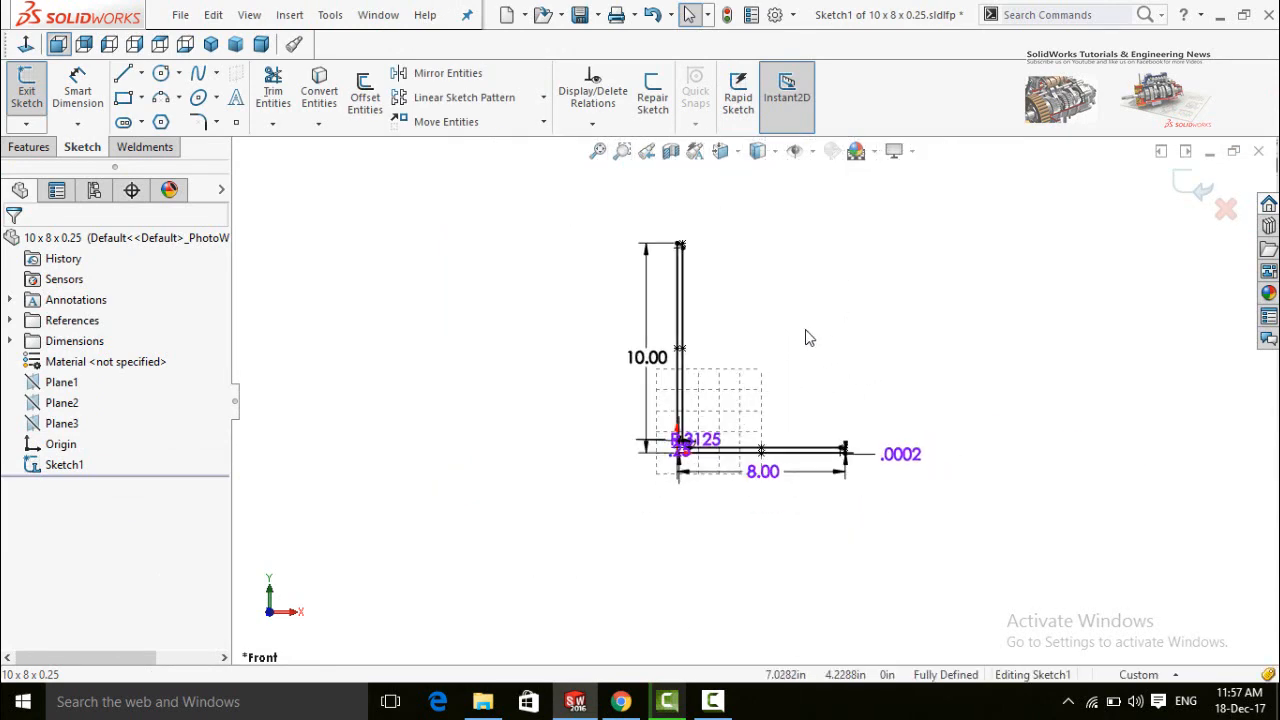
scroll(809, 338, "down", 2)
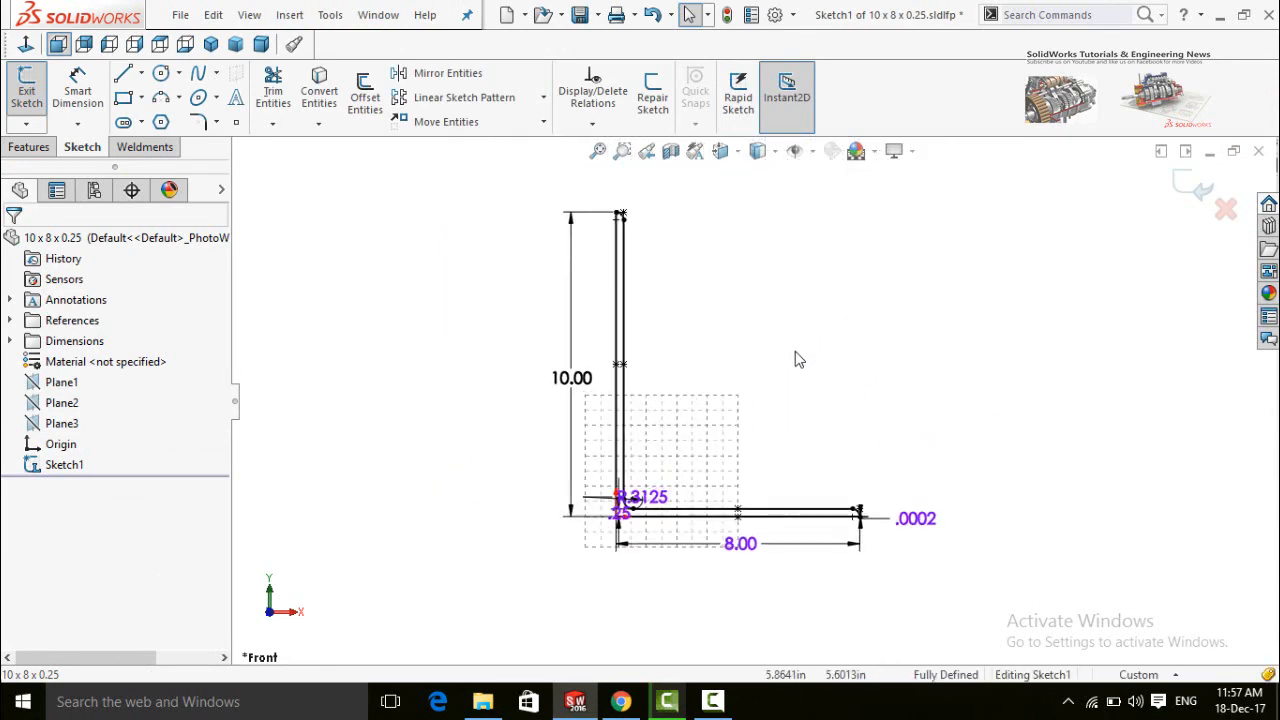
Exit the profile sketch and close the 10 x 8 x 0.25 file, saving its changes
left_click(1192, 188)
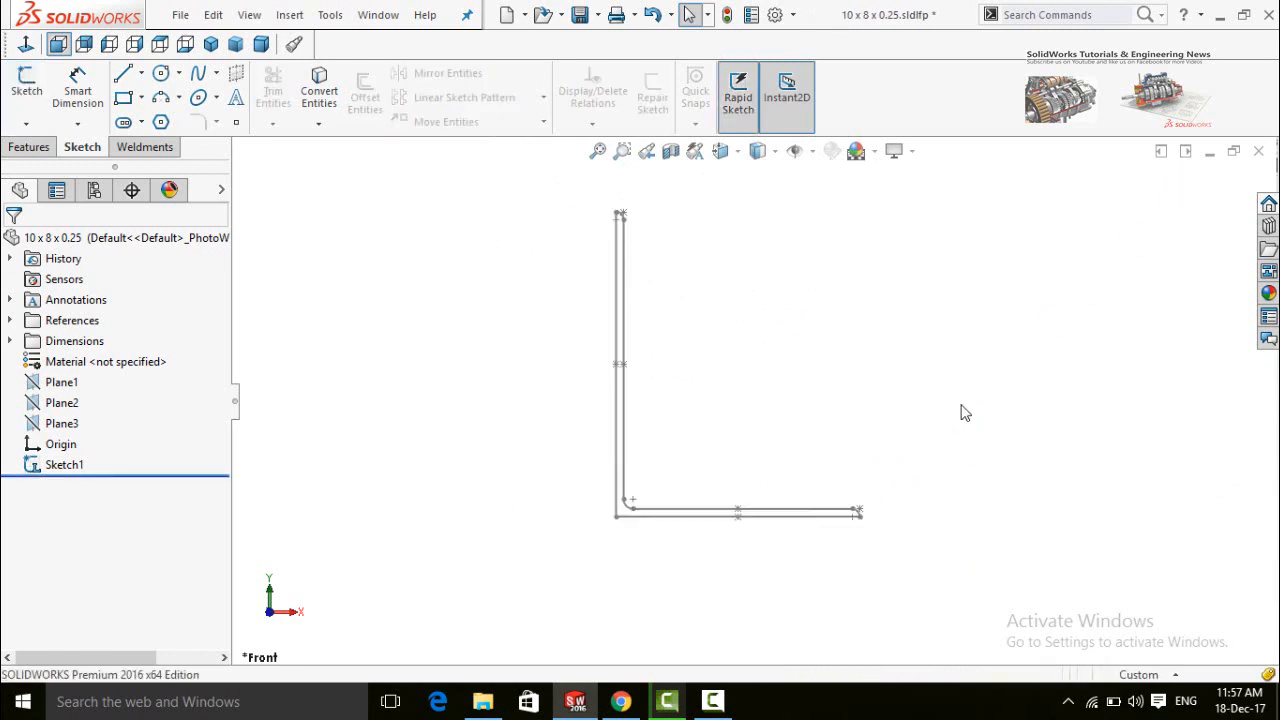
left_click(1258, 151)
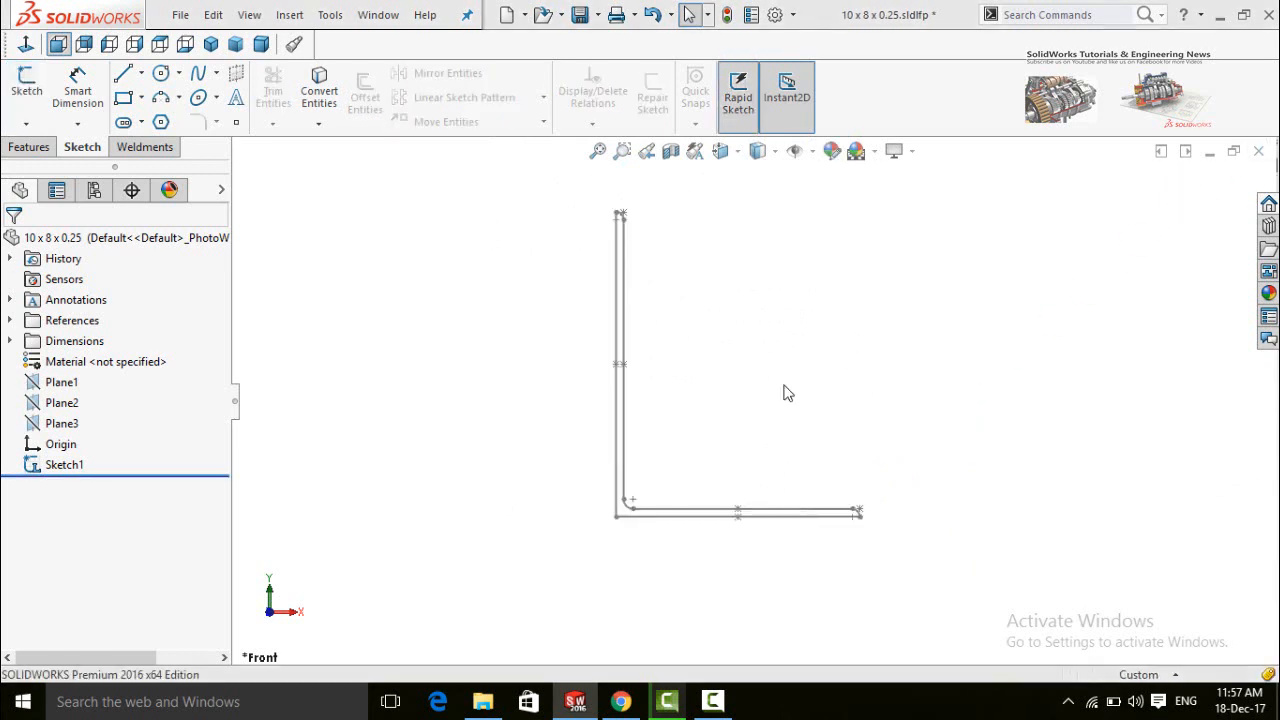
left_click(585, 318)
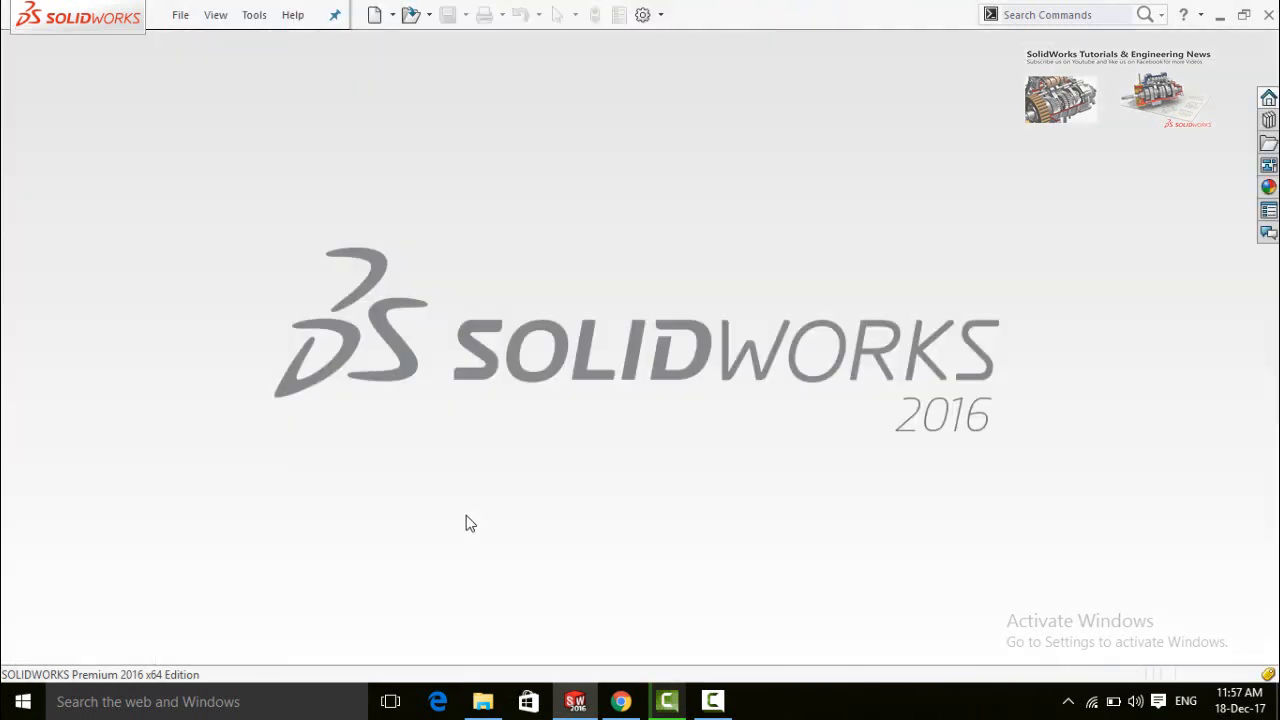
Create a new part and sketch three connected lines on the Front Plane, the first about 120 mm long from the origin
left_click(374, 14)
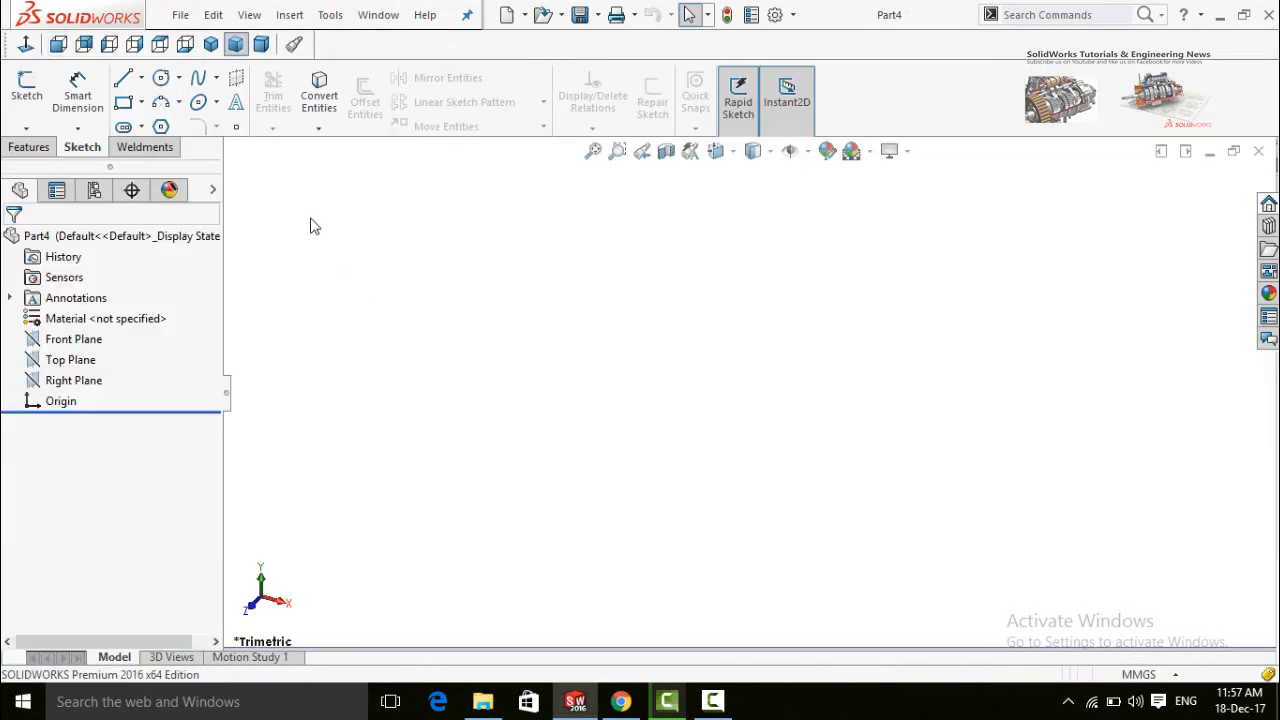
left_click(72, 340)
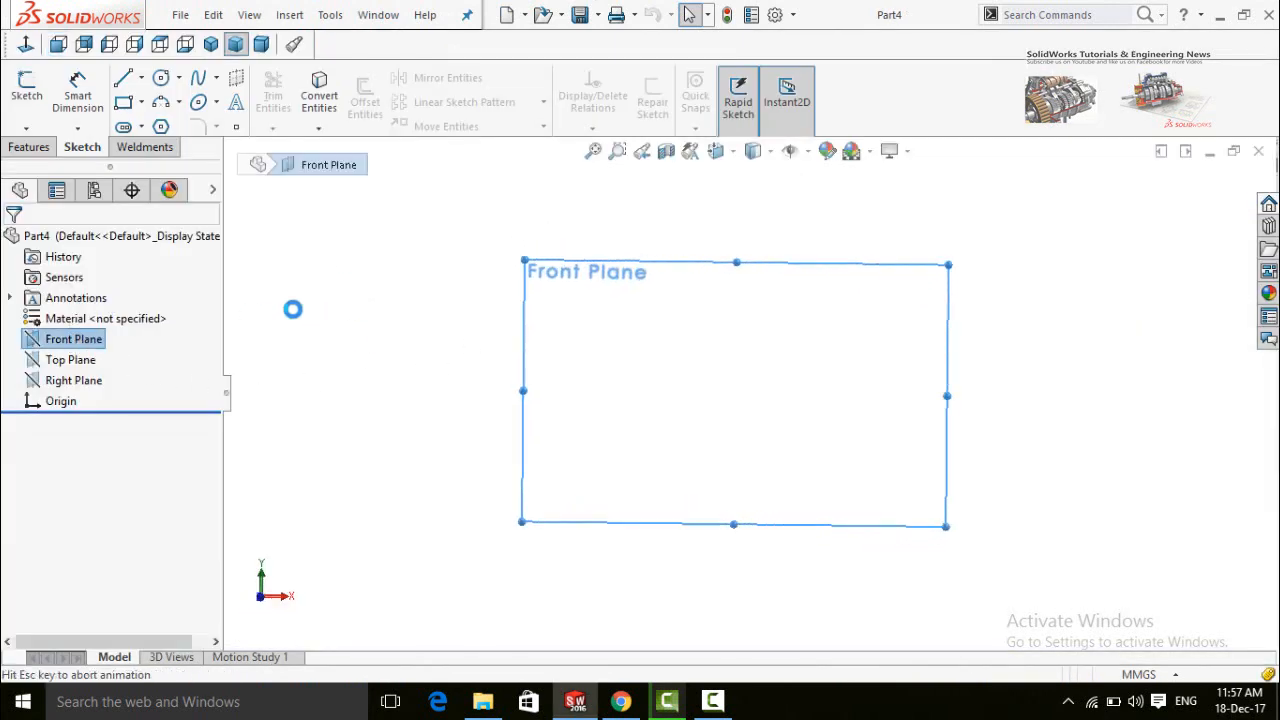
left_click(124, 75)
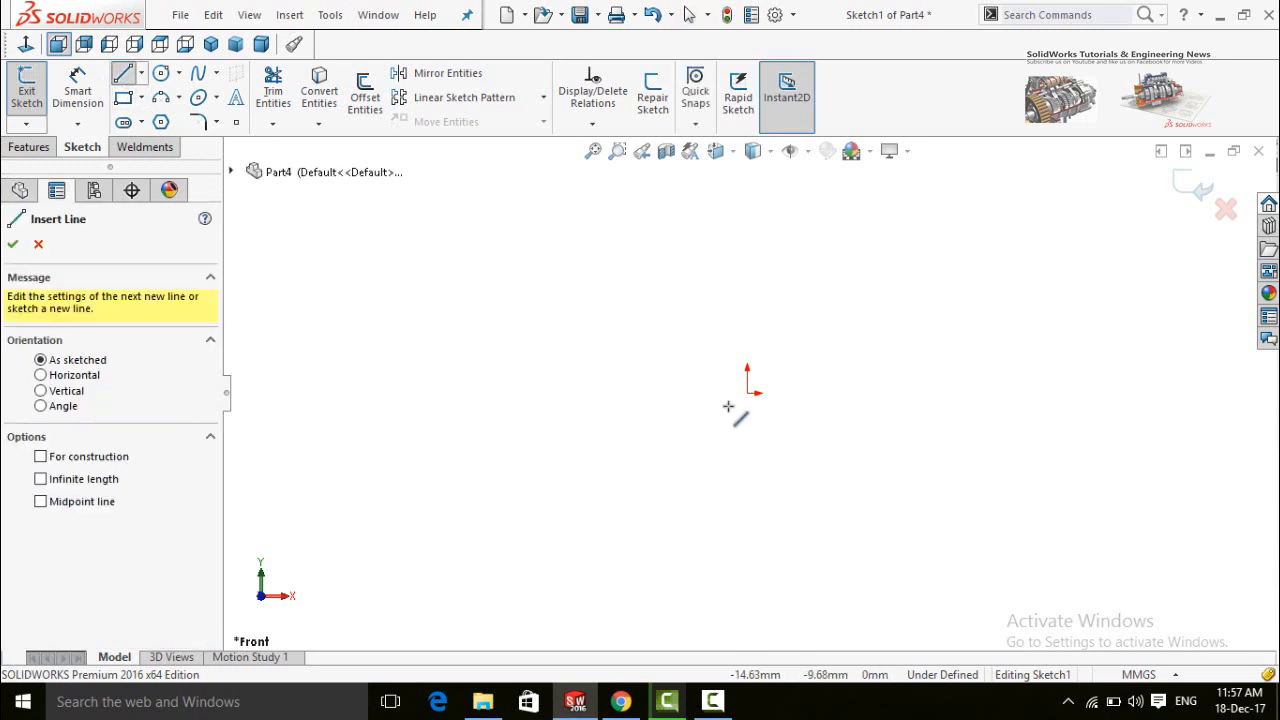
mouse_move(755, 391)
left_mouse_down()
mouse_move(980, 400)
mouse_move(857, 345)
left_mouse_up()
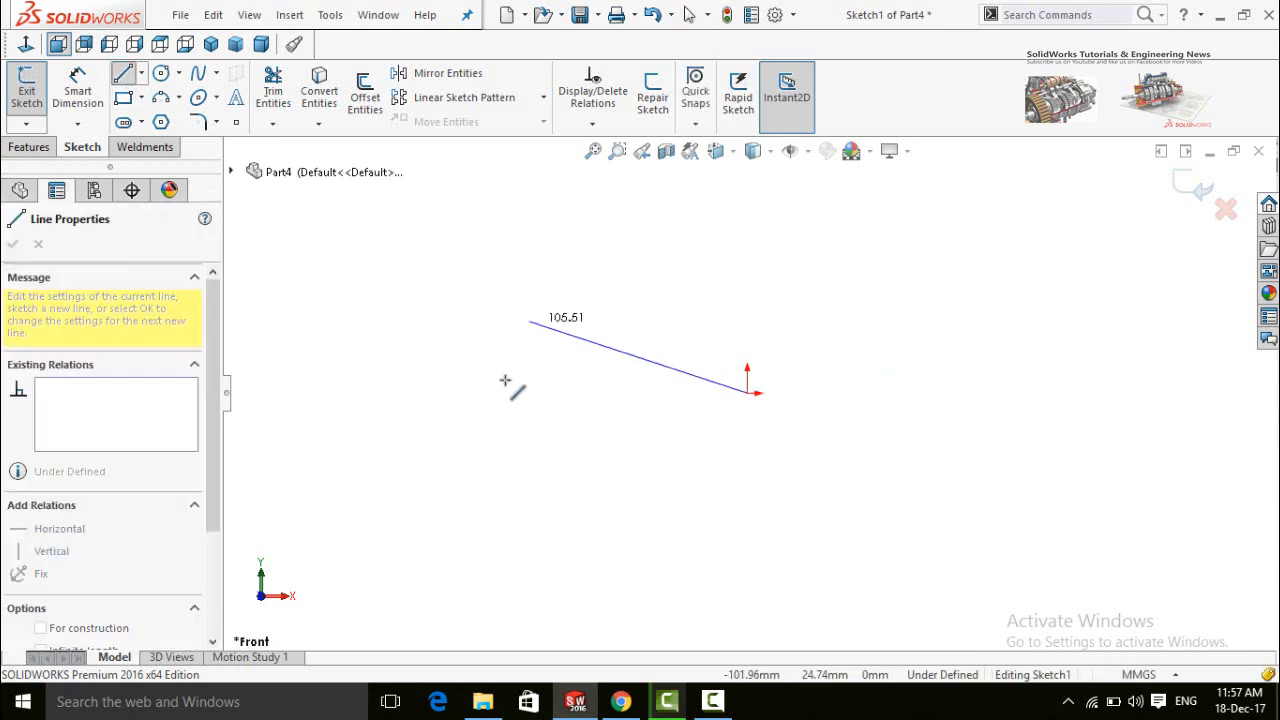
left_click(488, 417)
left_click(326, 275)
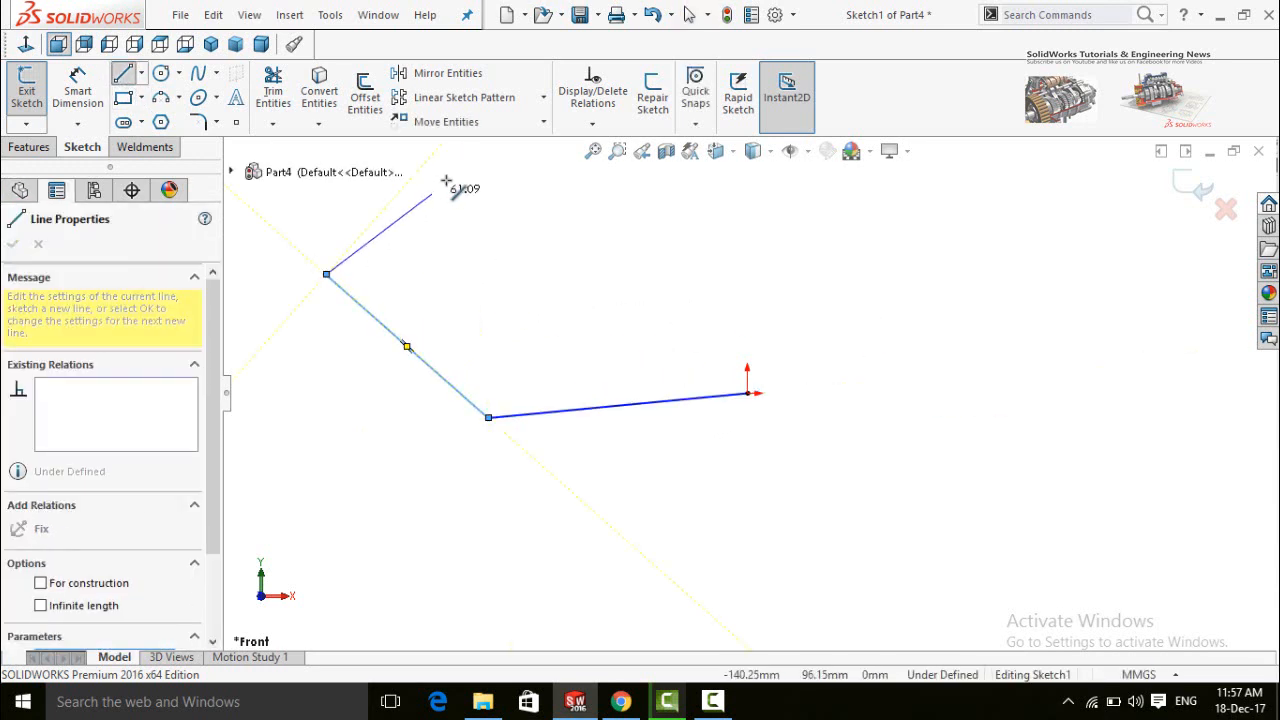
left_click(320, 206)
key("Escape")
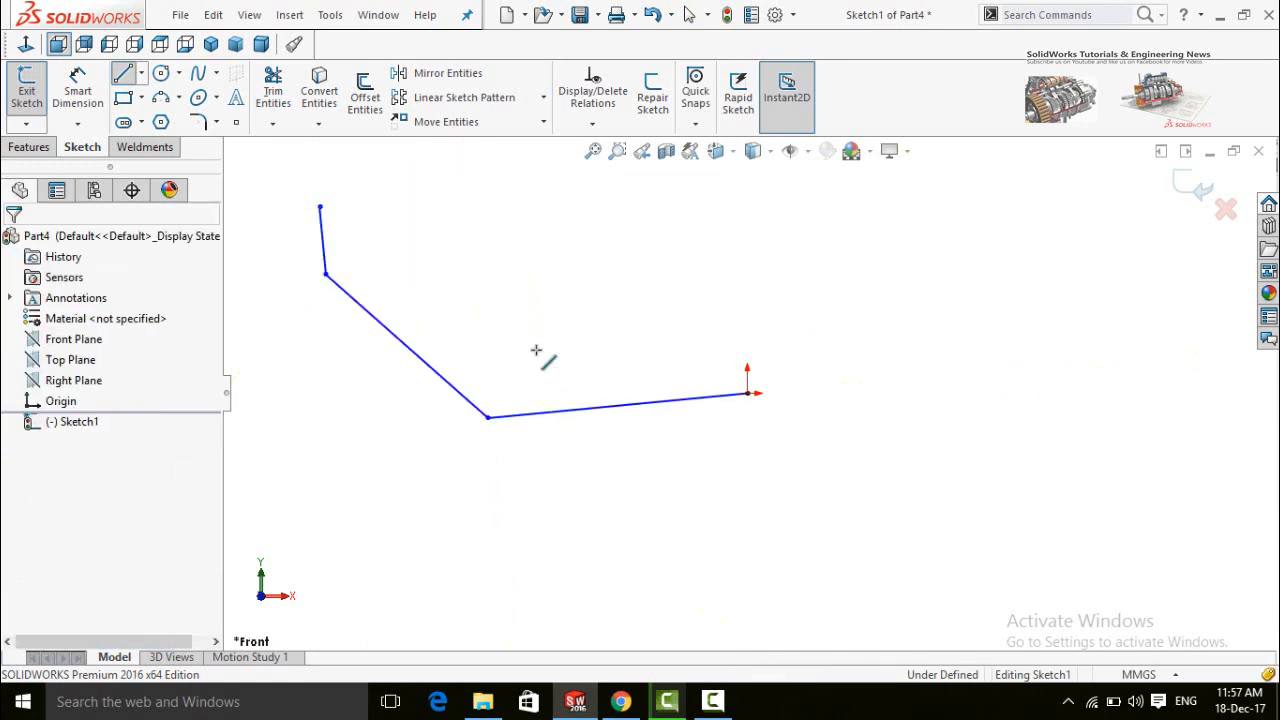
Dimension the horizontal span of the line starting at the origin to 15240 mm and exit the sketch
scroll(535, 351, "up", 1)
right_click_drag(631, 495, 598, 303)
left_click(610, 410)
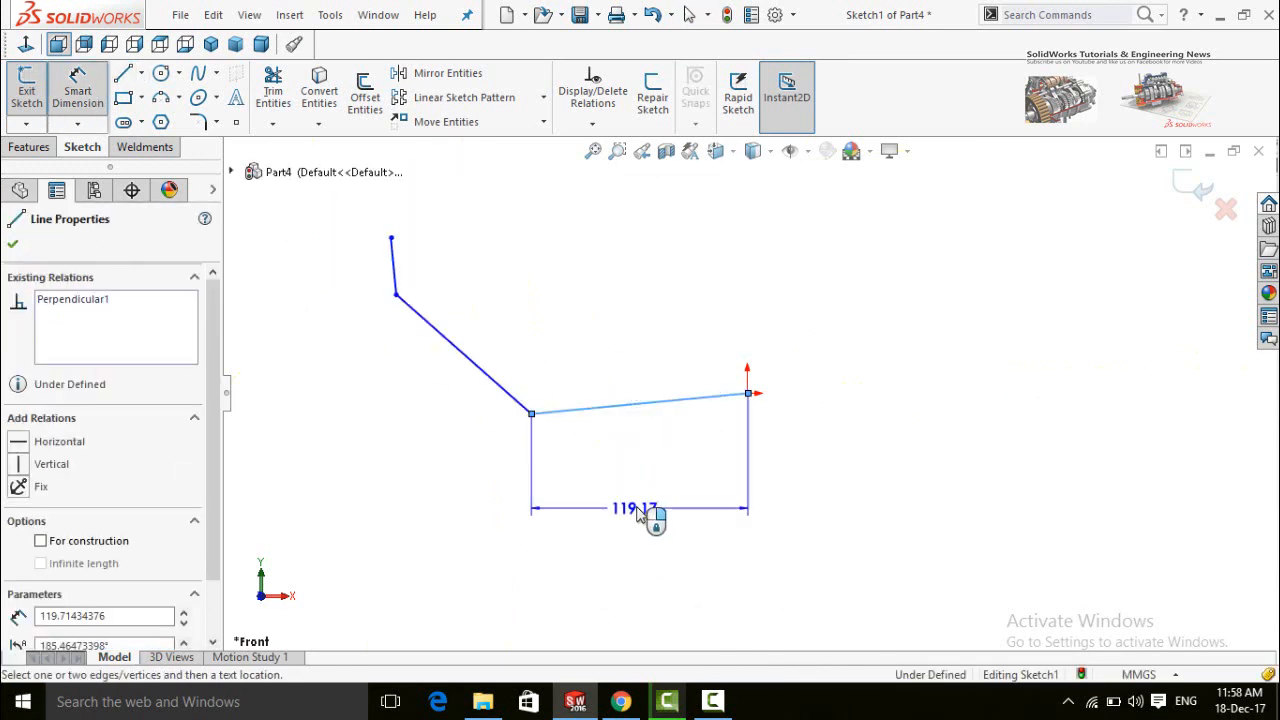
left_click(651, 517)
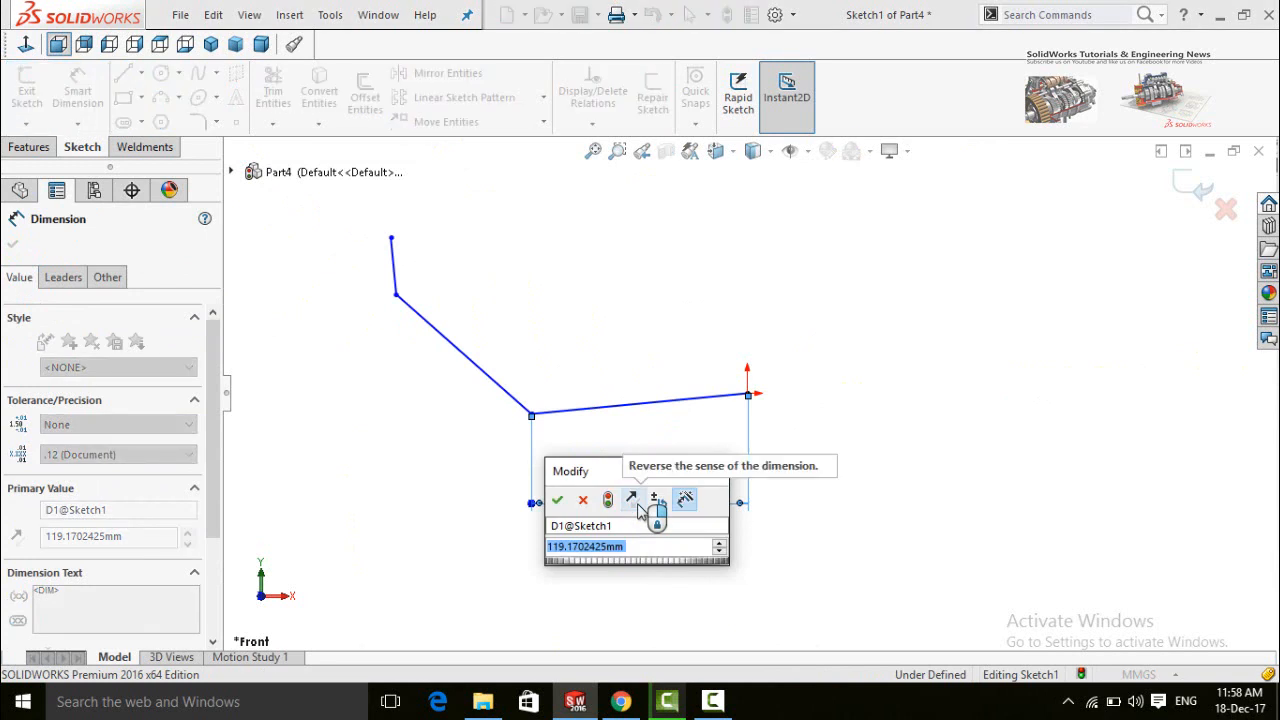
type("6in")
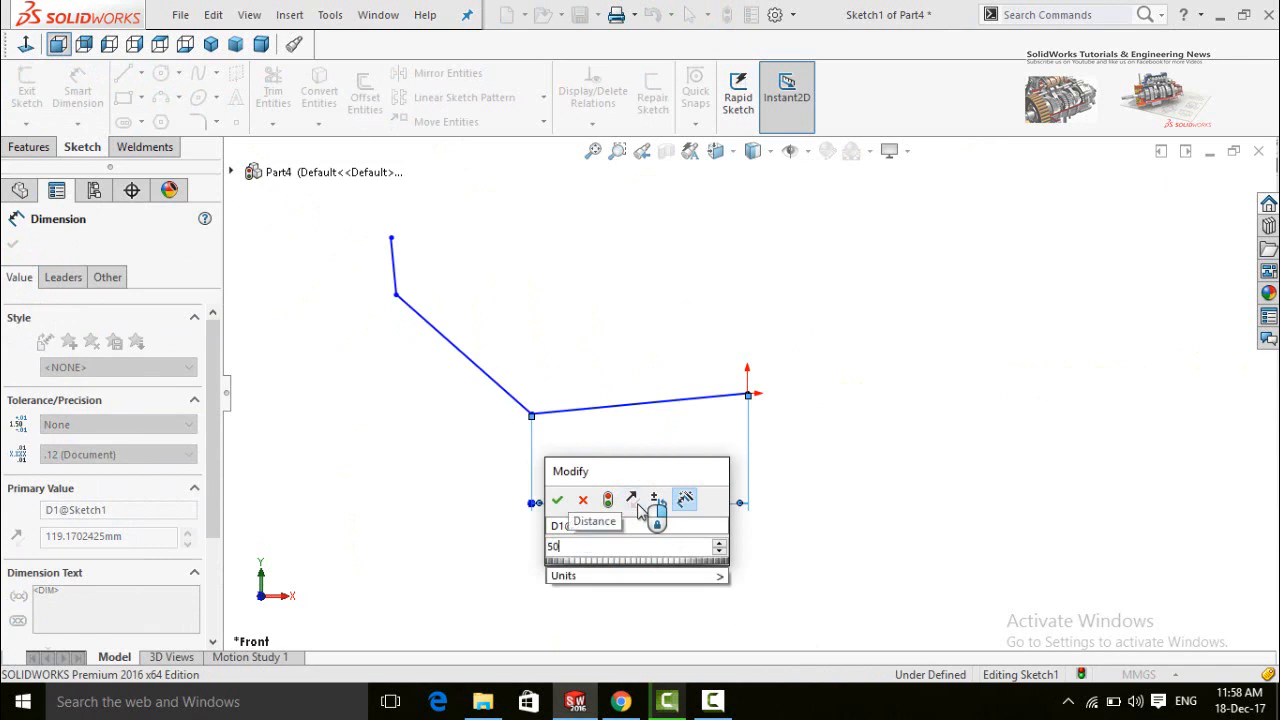
key("Return")
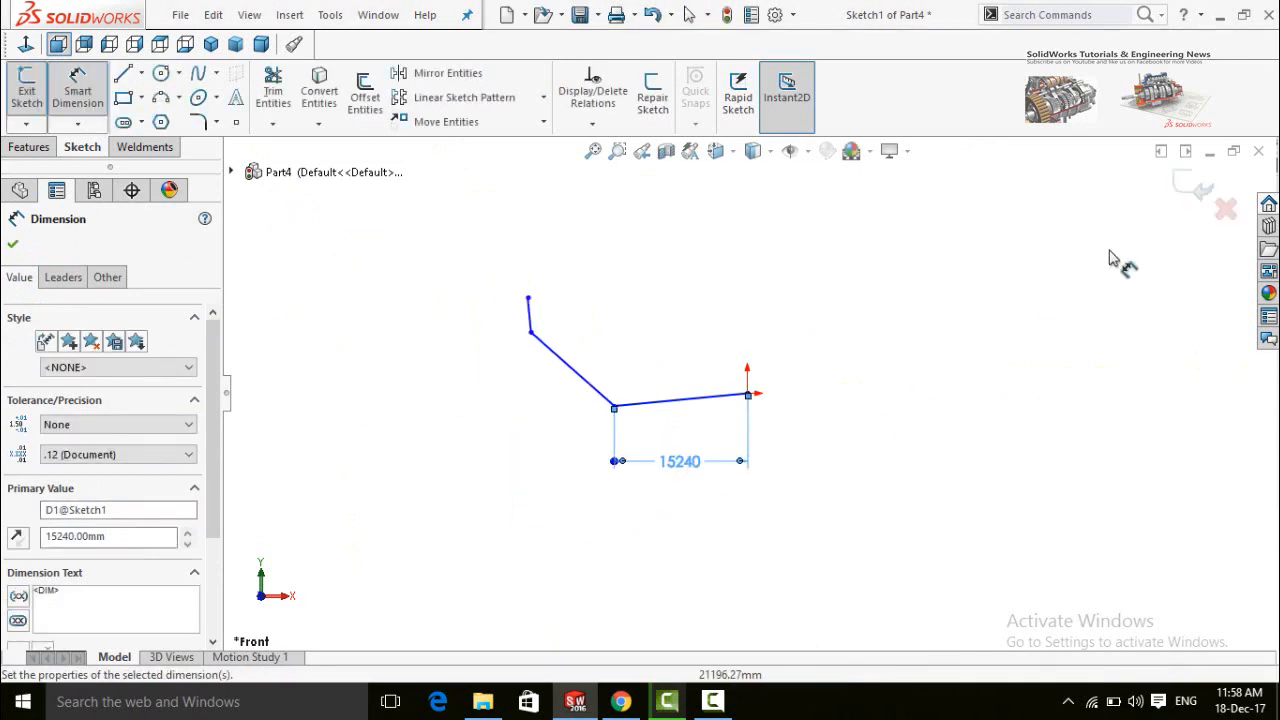
left_click(1208, 173)
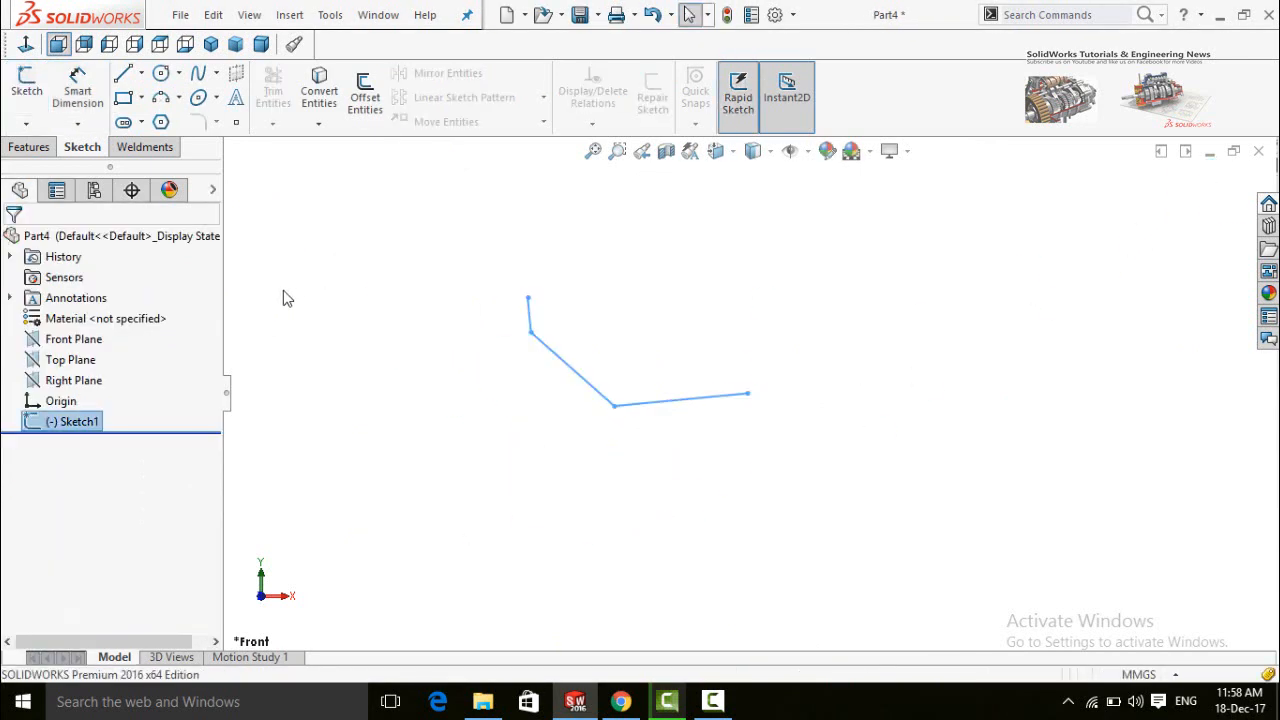
Start a Structural Member with the ansi inch standard, angle iron type and 10 x 8 x 0.25 size
left_click(140, 147)
left_click(406, 380)
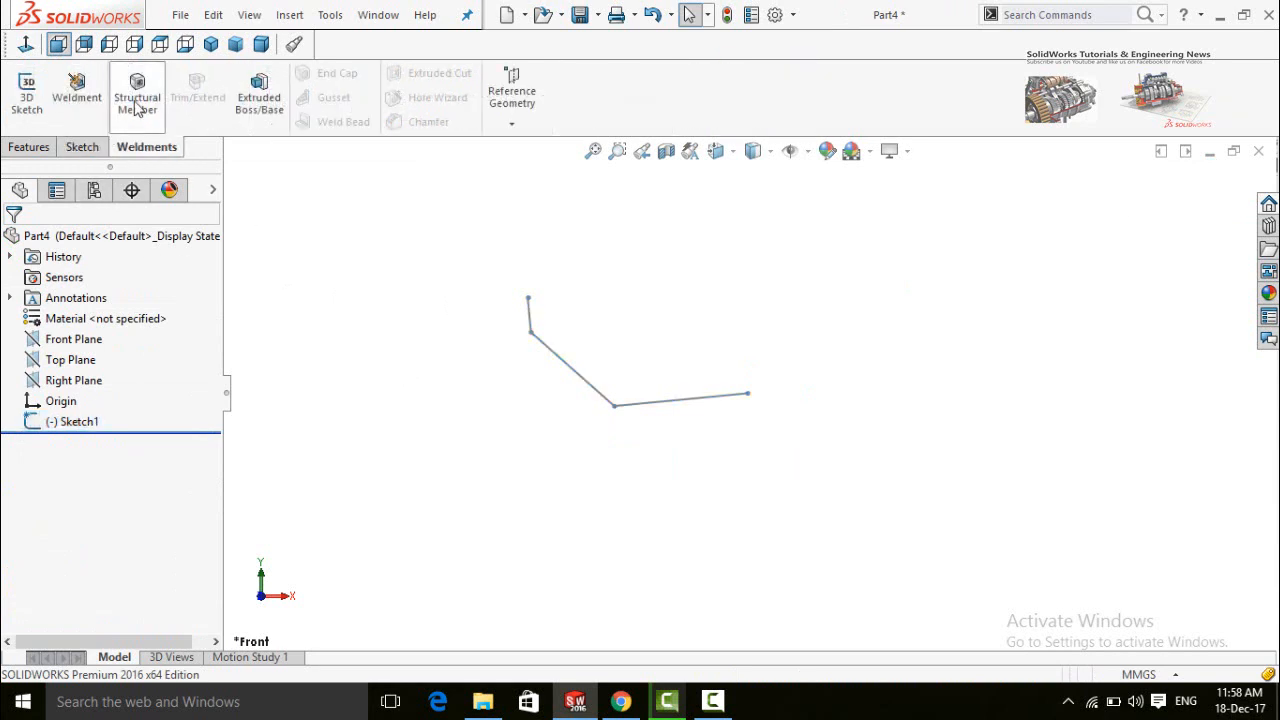
left_click(138, 100)
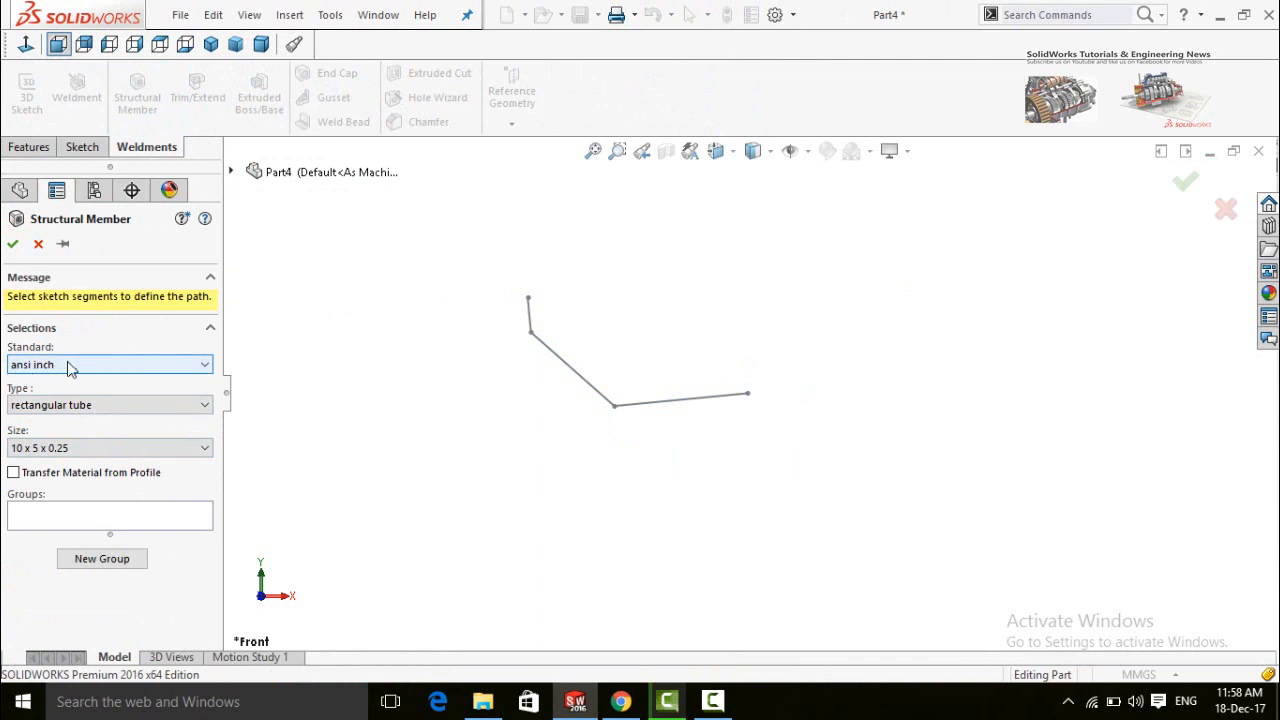
left_click(64, 405)
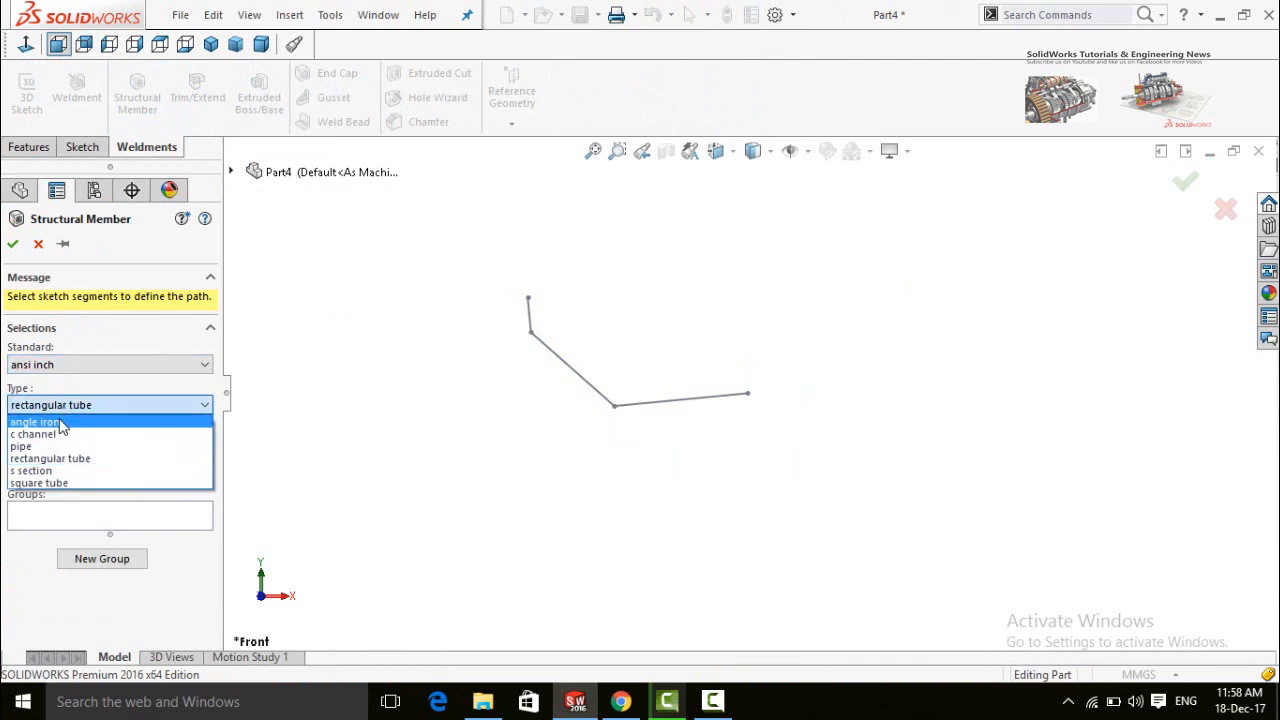
left_click(60, 425)
left_click(67, 450)
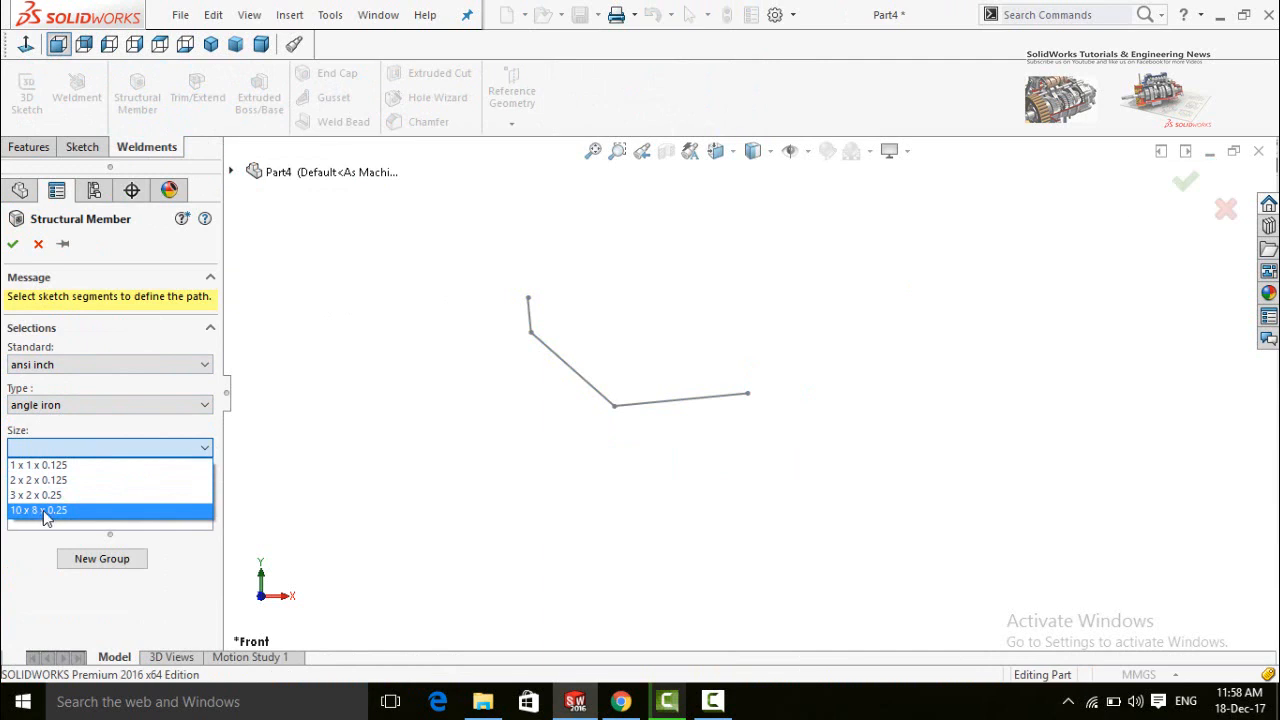
left_click(80, 512)
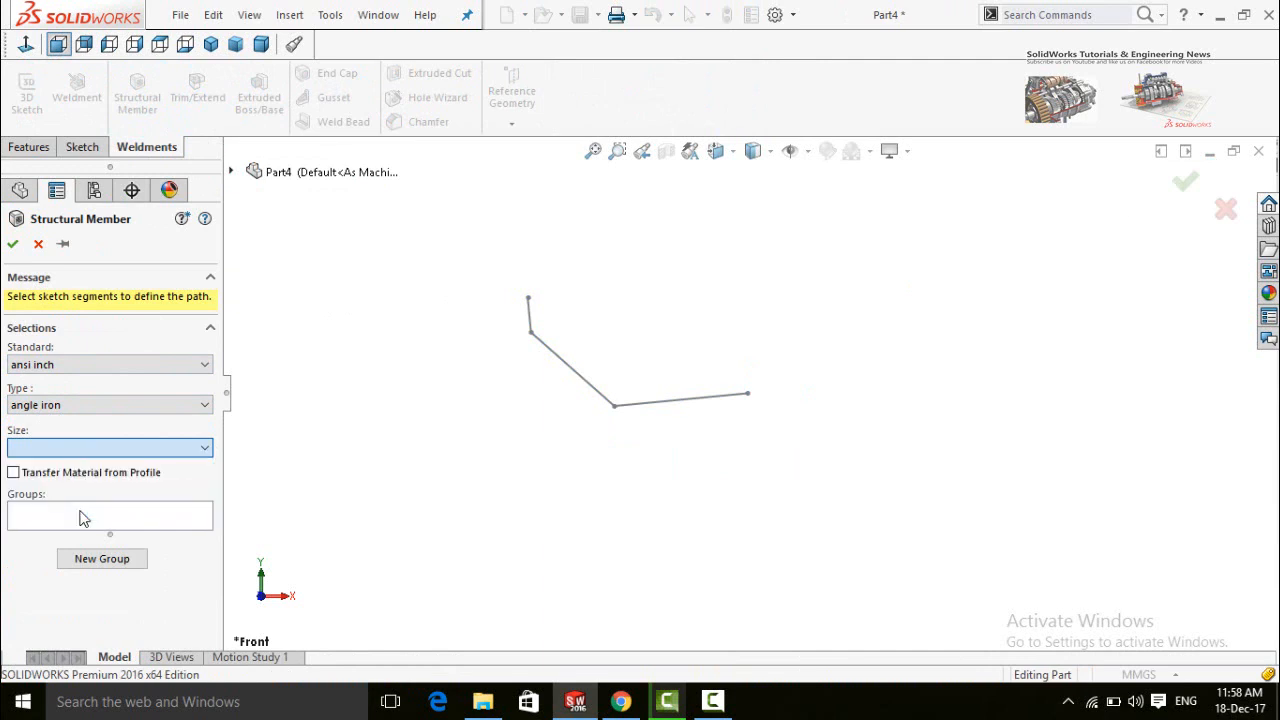
Apply the angle iron member along all three connected path lines in one group and accept it
middle_click_drag(537, 379, 669, 409)
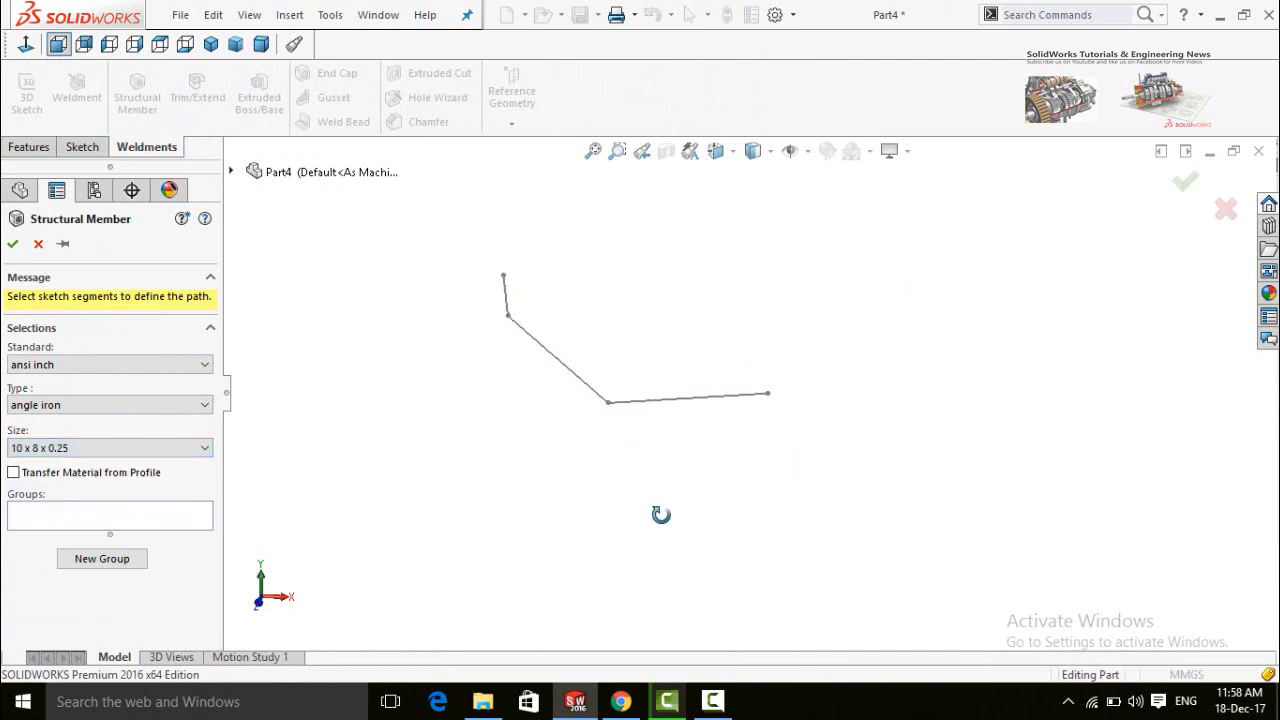
left_click(657, 397)
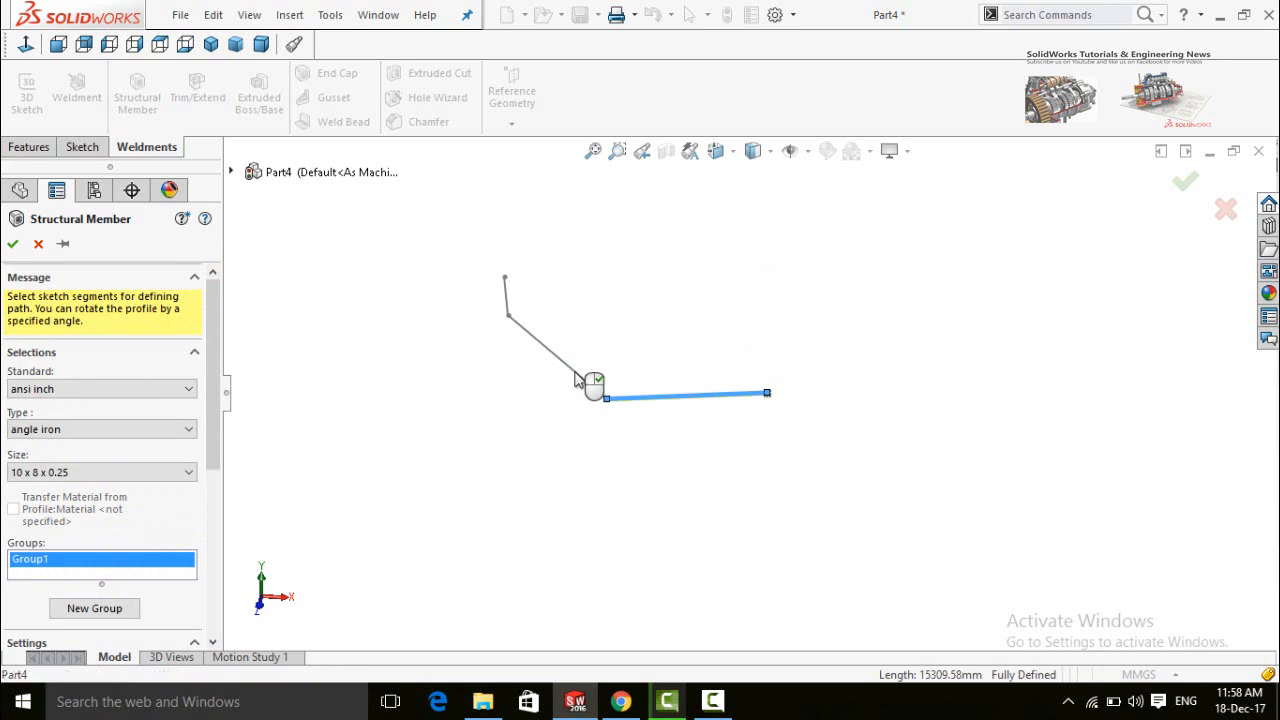
left_click(576, 375)
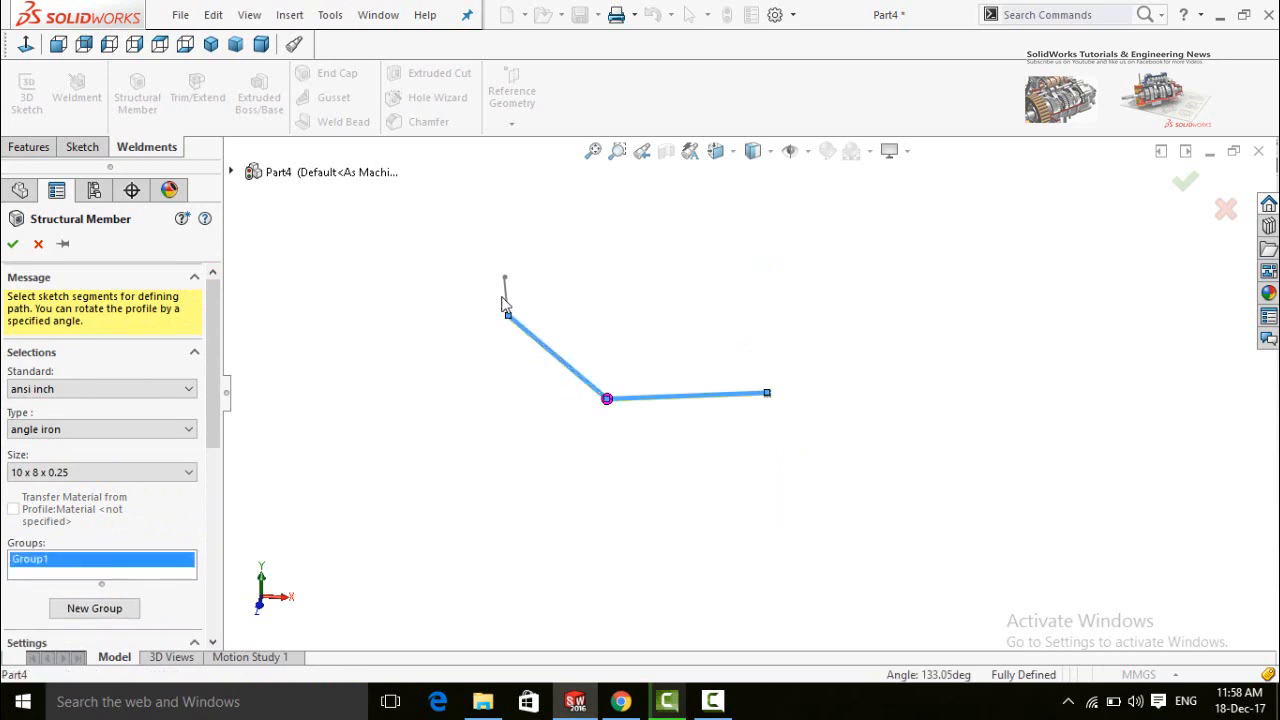
scroll(655, 410, "down", 5)
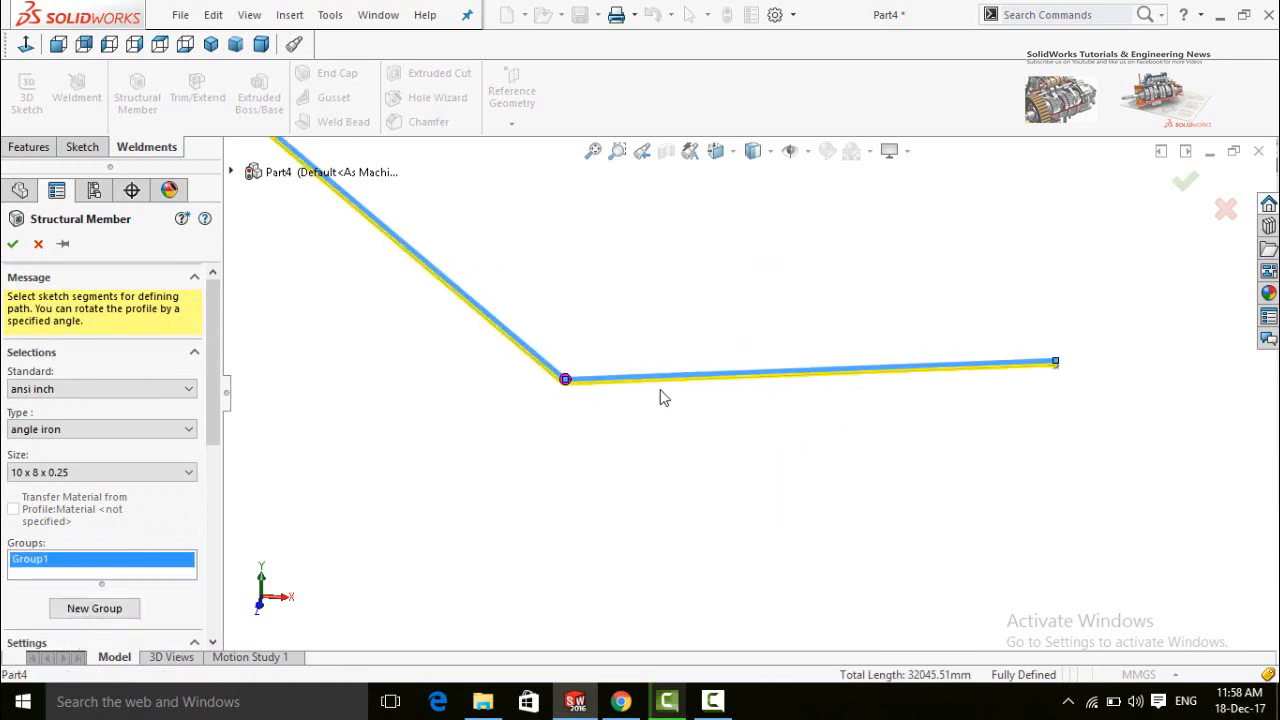
middle_click_drag(660, 398, 857, 513)
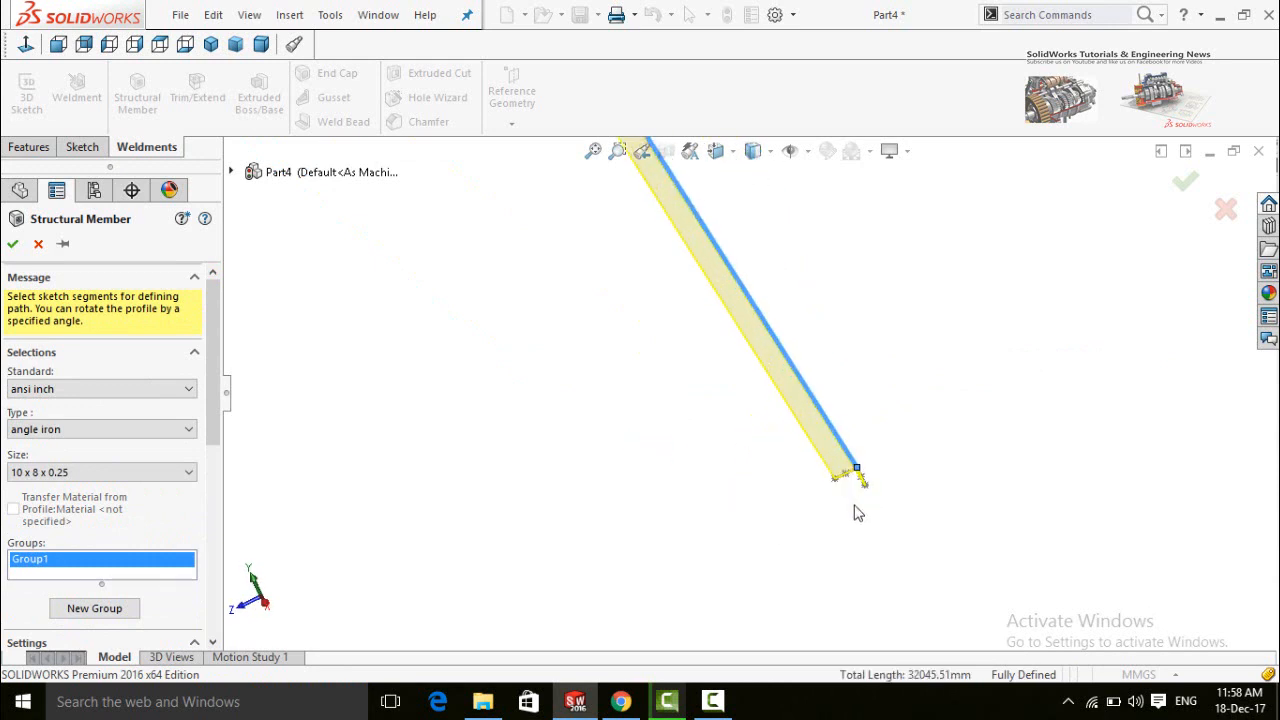
scroll(857, 513, "down", 5)
middle_click_drag(749, 410, 763, 403)
scroll(786, 349, "up", 3)
scroll(810, 330, "down", 8)
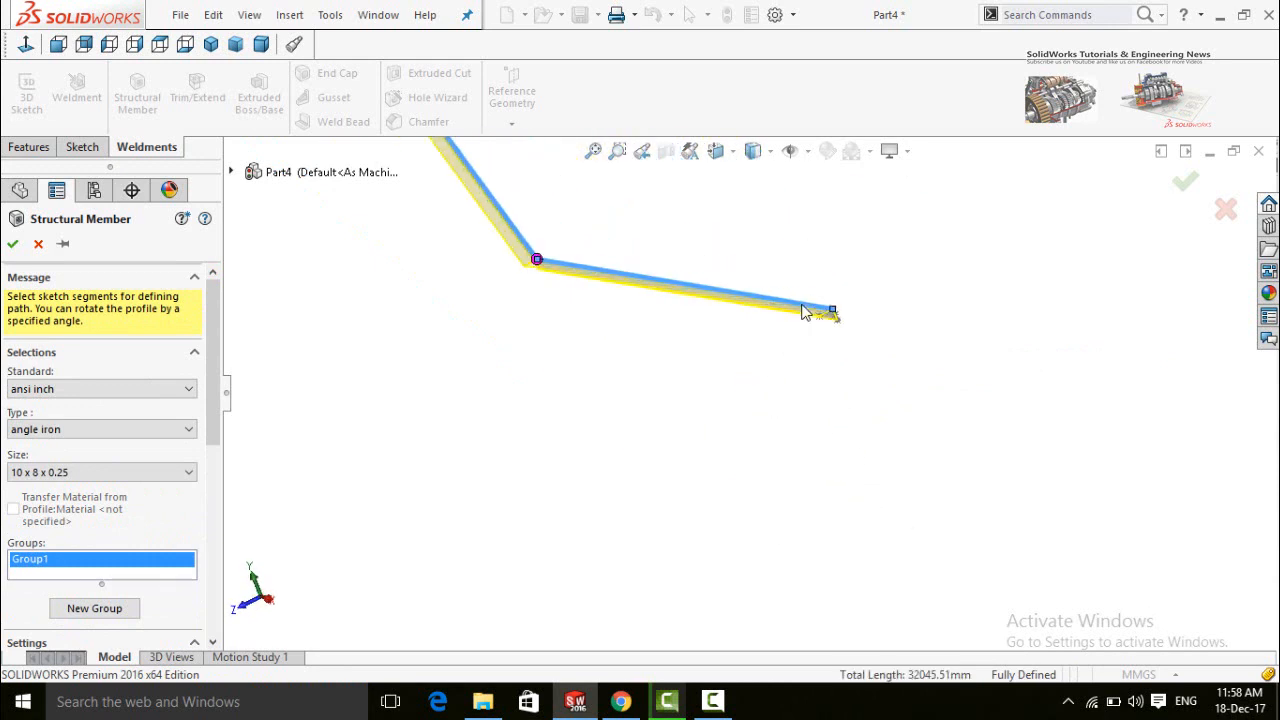
middle_click_drag(767, 400, 740, 397)
scroll(797, 403, "up", 1)
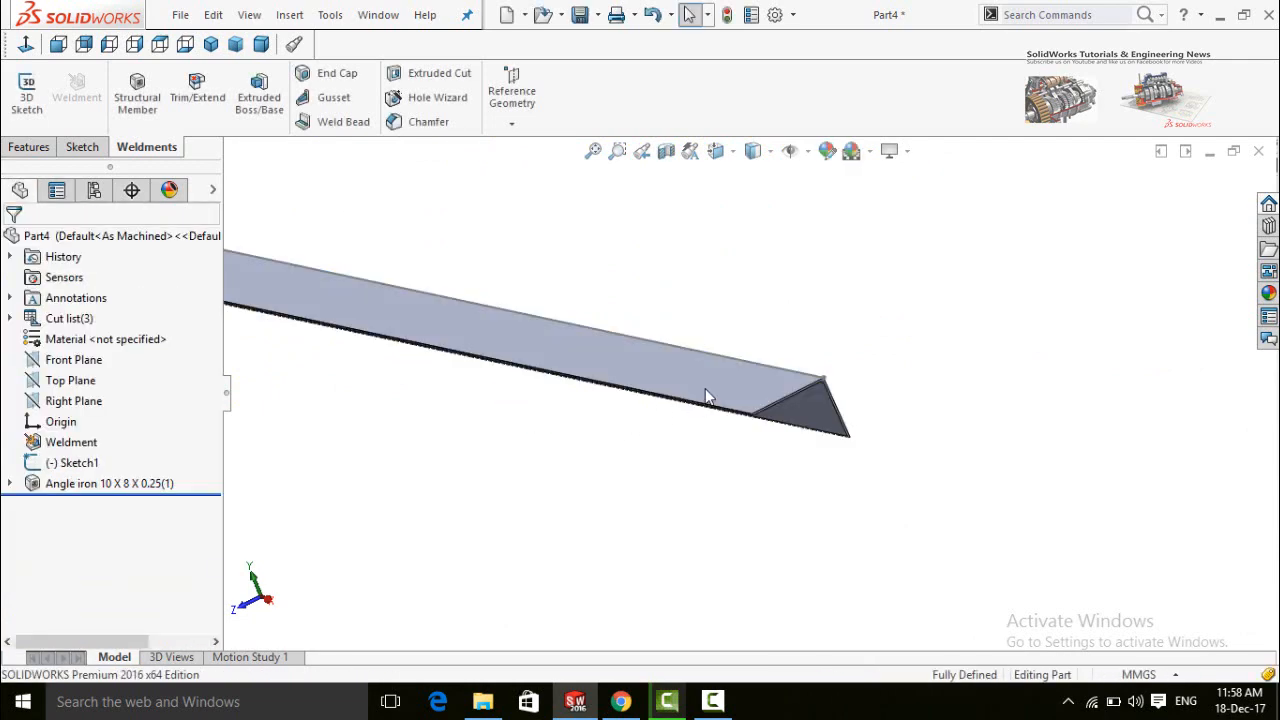
middle_click_drag(705, 393, 808, 375)
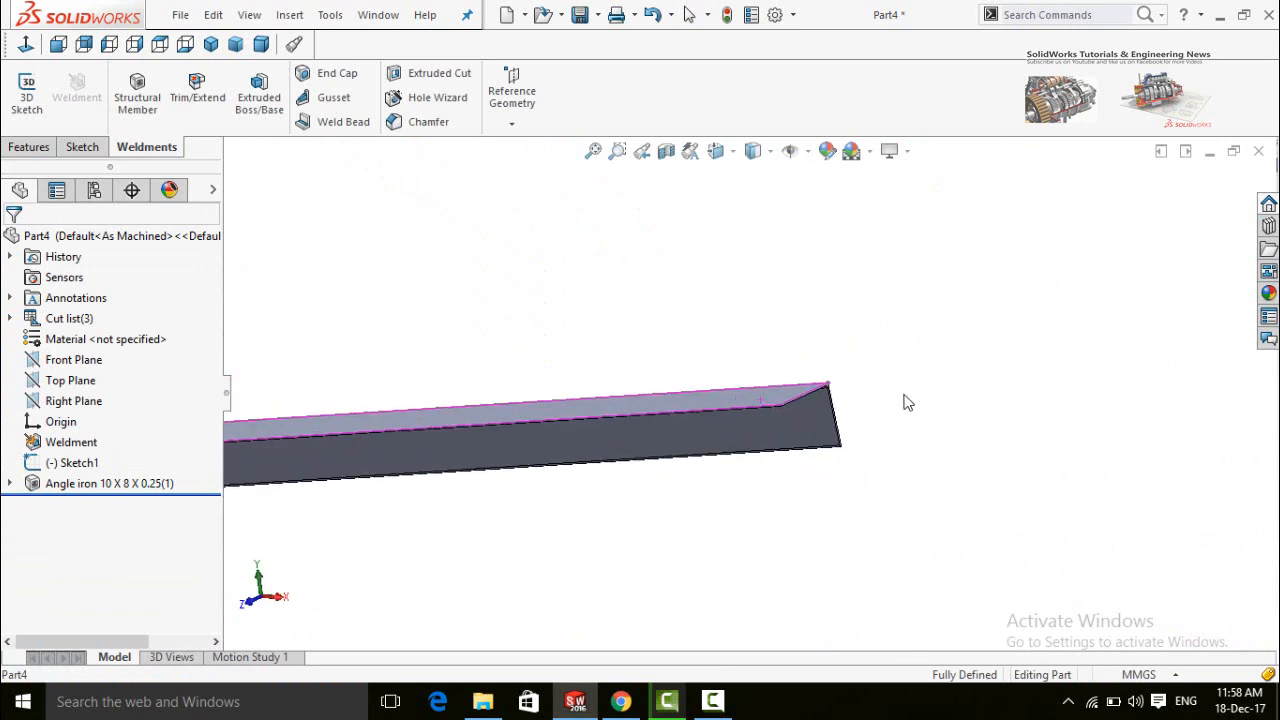
middle_click_drag(966, 374, 1014, 326)
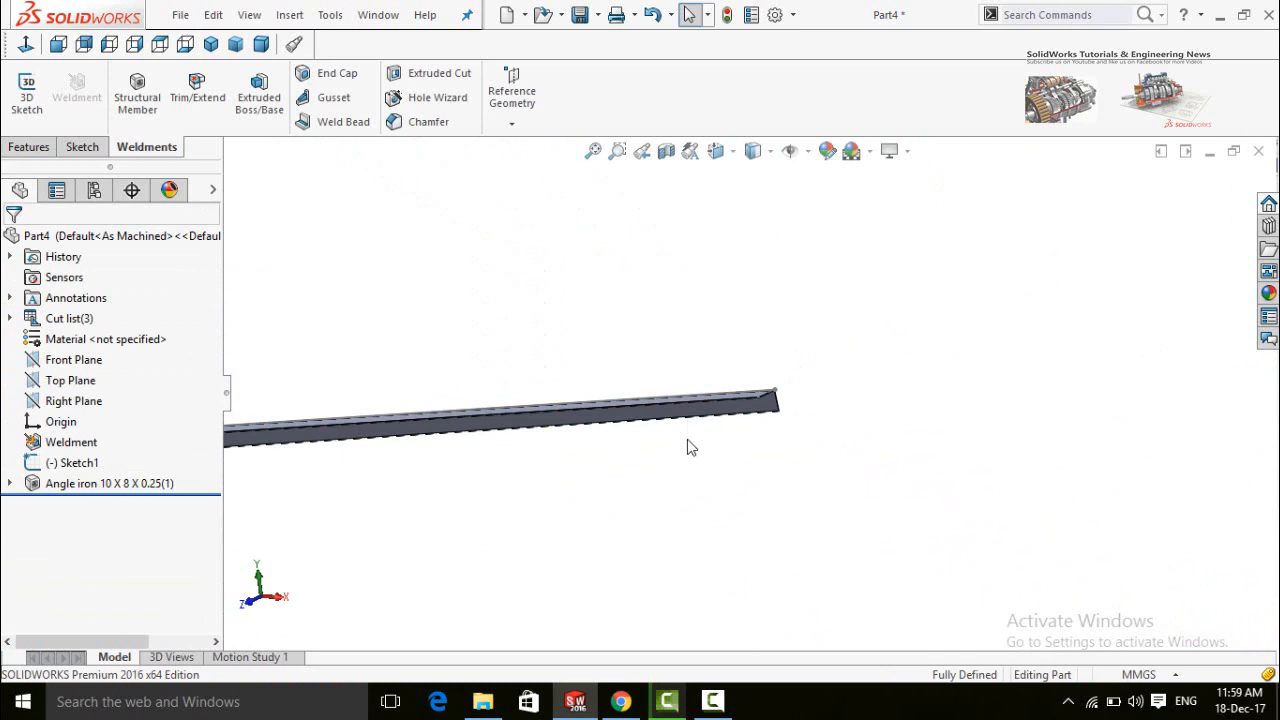
scroll(695, 444, "up", 2)
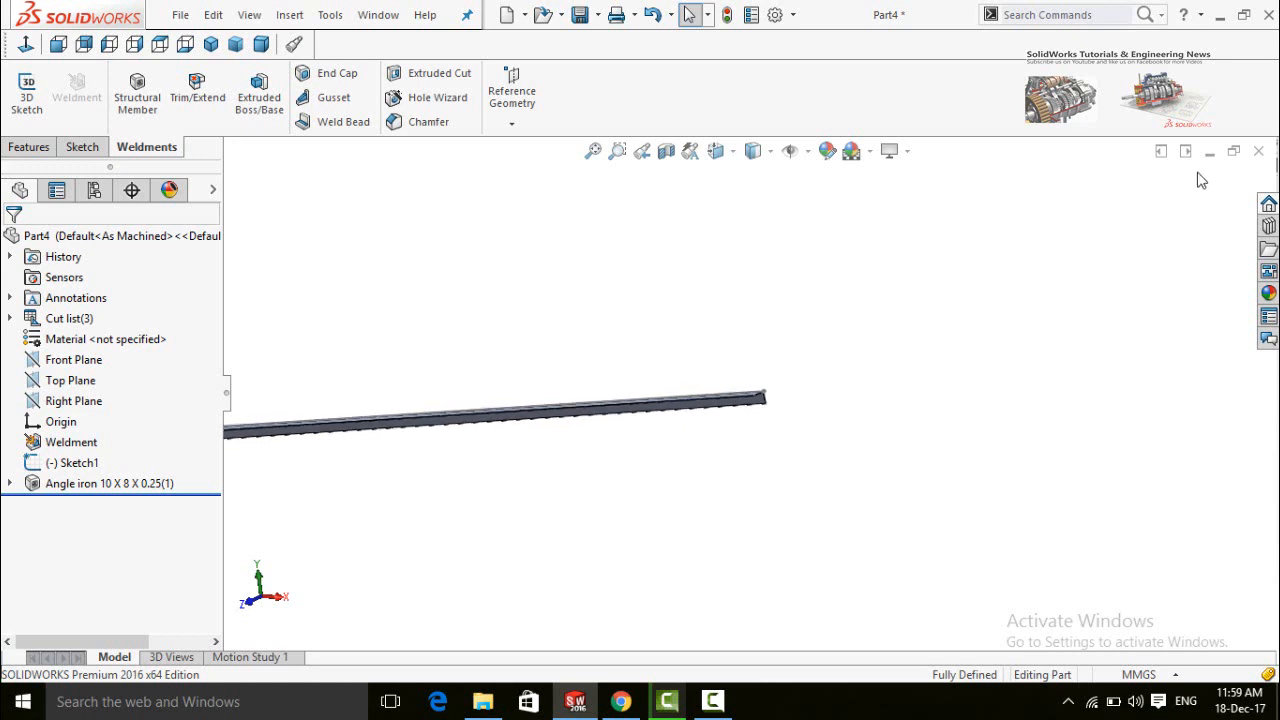
left_click(713, 701)
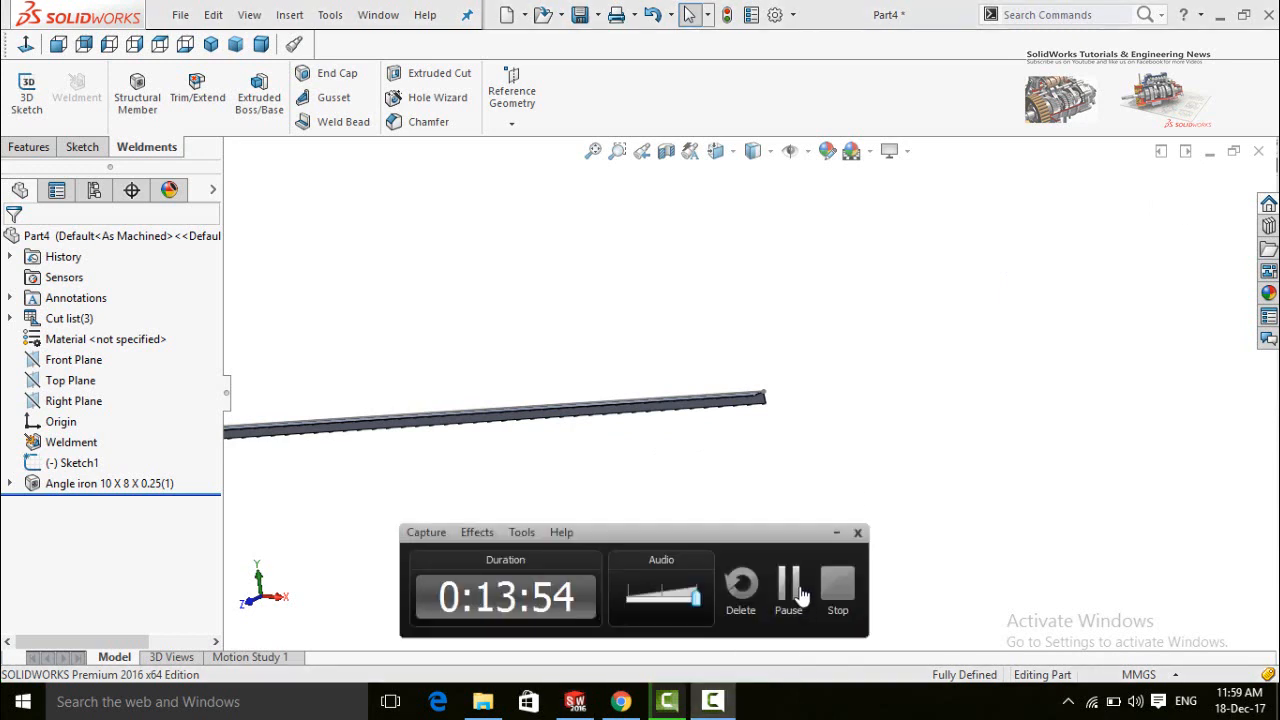